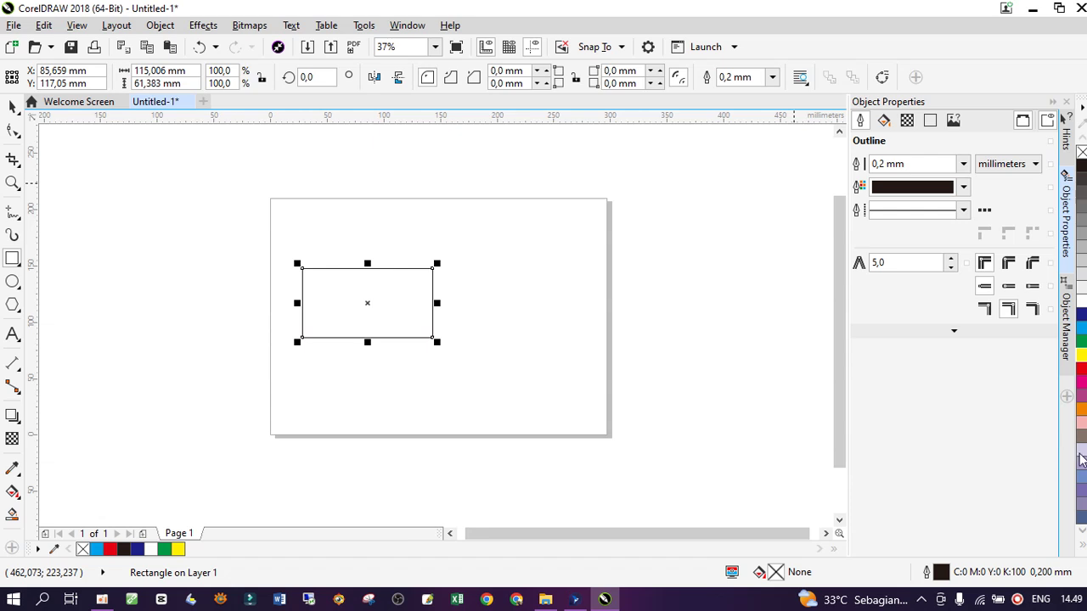
Fill the rectangle with yellow and draw a red ellipse about 56 mm wide and 63 mm high overlapping its upper edge
click(1082, 357)
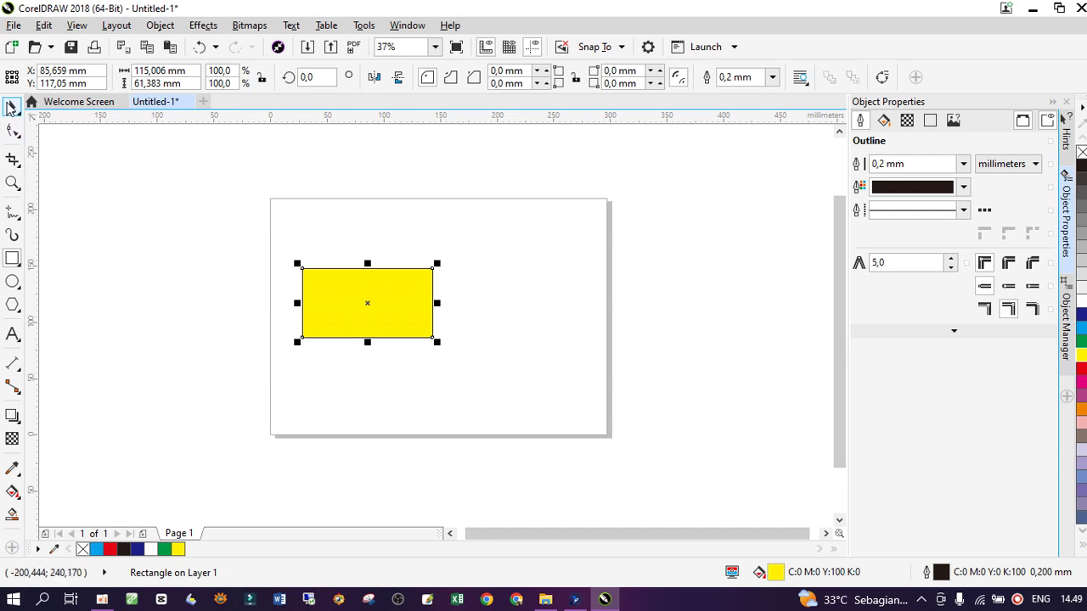
click(13, 283)
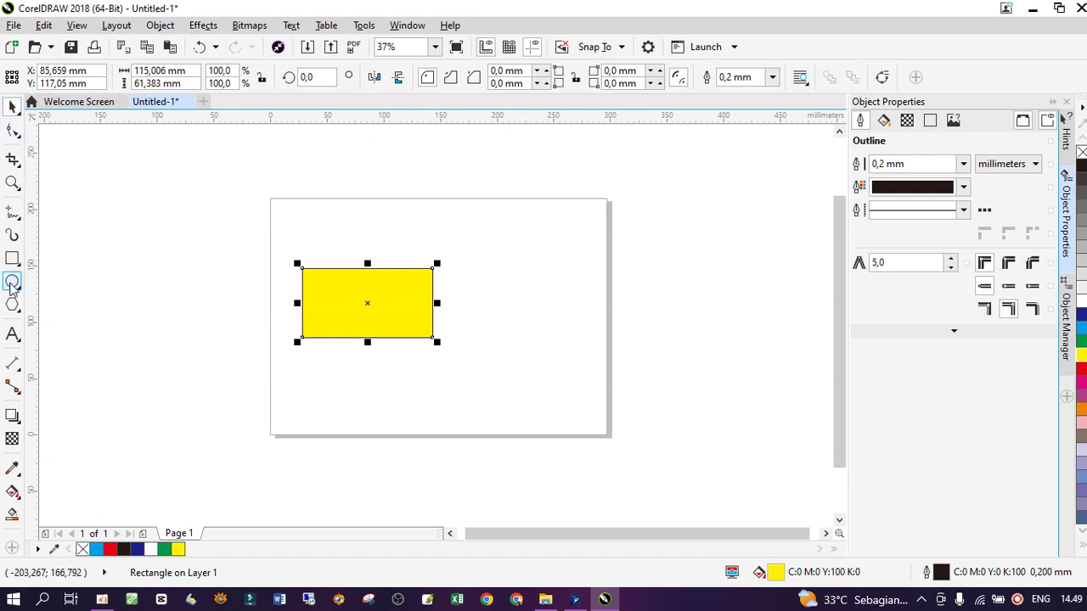
click(343, 233)
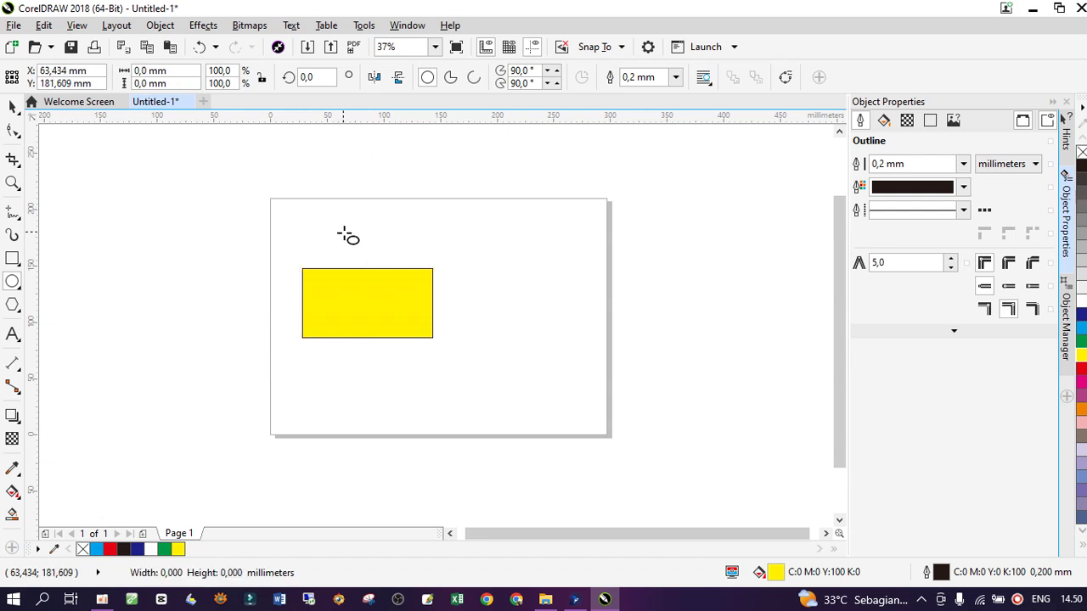
drag(343, 232, 406, 303)
click(1082, 371)
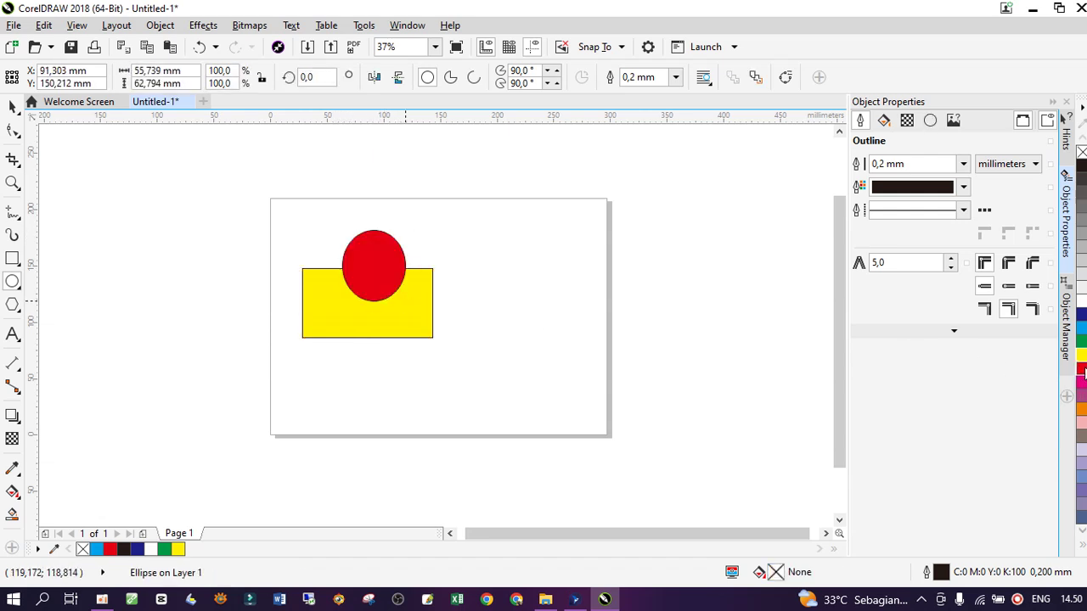
Move the red ellipse slightly left to about X 80 mm, Y 153 mm, and narrow the yellow rectangle to about 107 mm wide
click(13, 106)
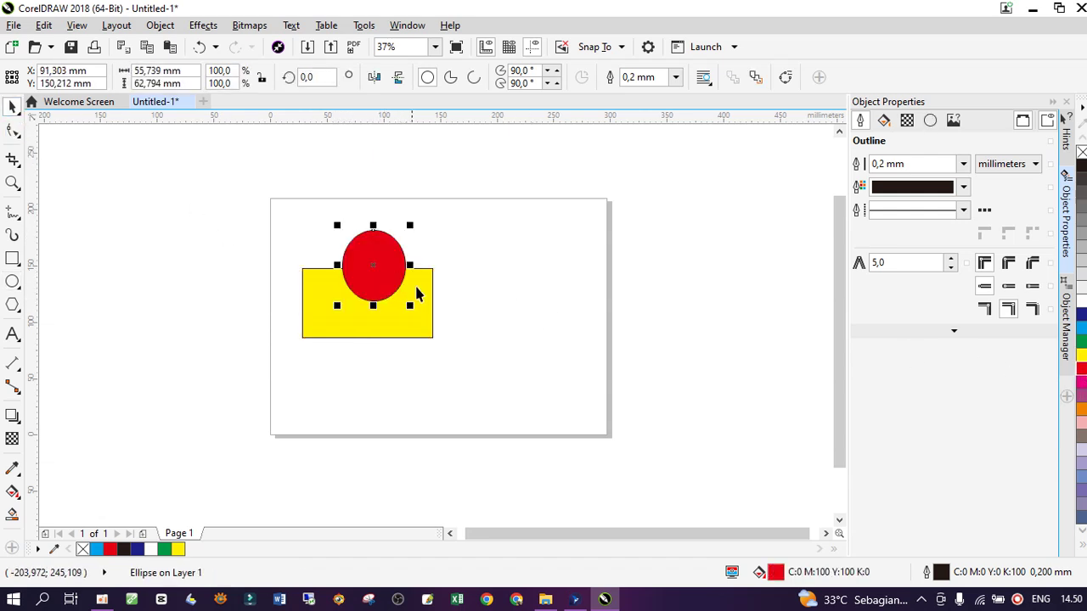
drag(381, 271, 370, 270)
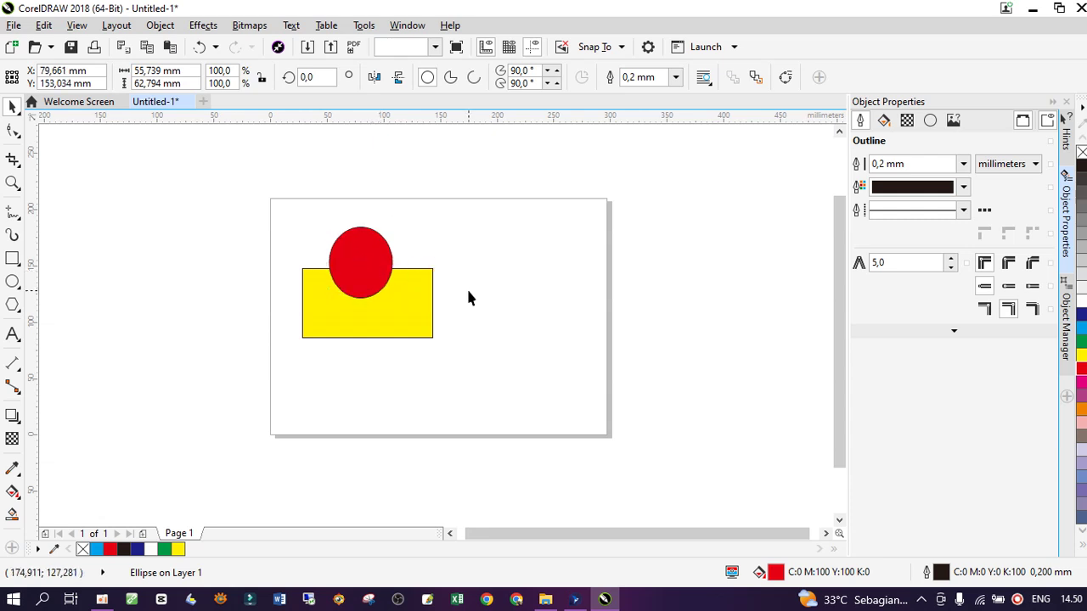
click(467, 295)
click(409, 294)
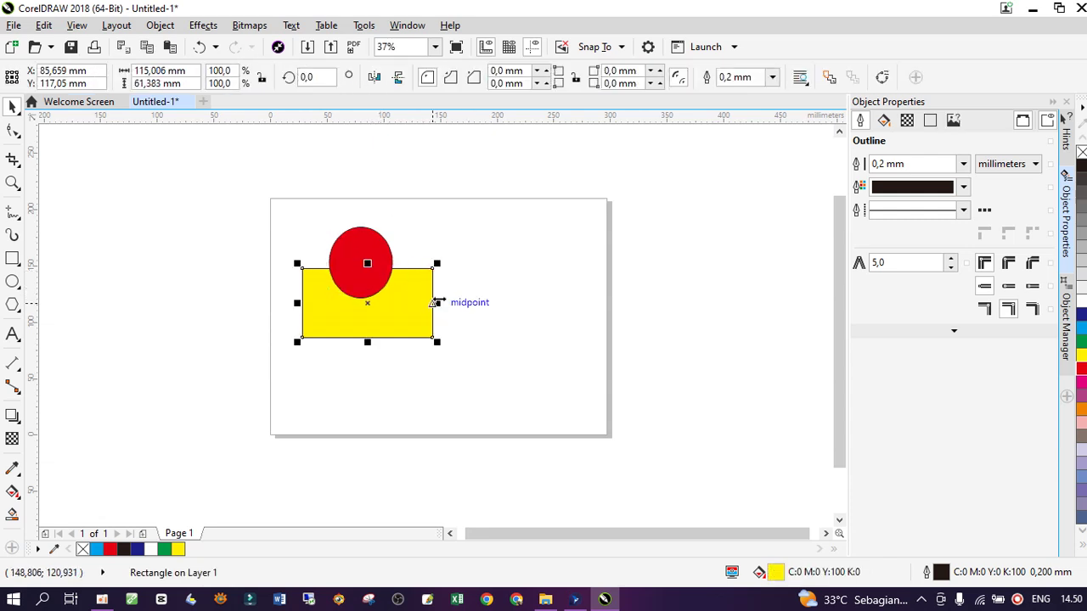
drag(437, 302, 425, 303)
click(506, 299)
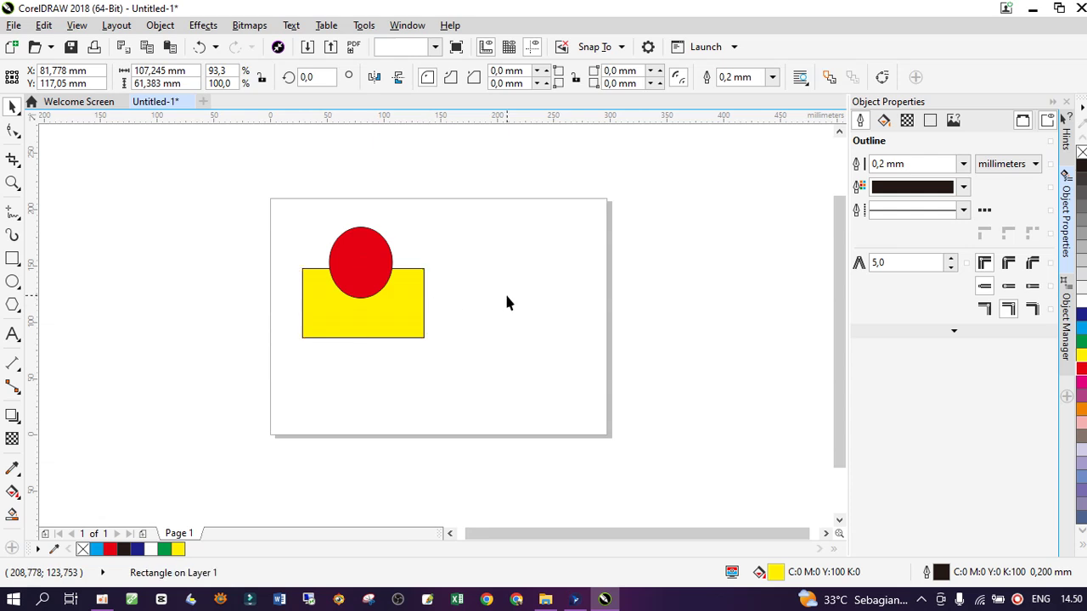
Give the ellipse a 0.75 mm outline and a cyan fill
scroll(367, 295, up, 2)
click(370, 263)
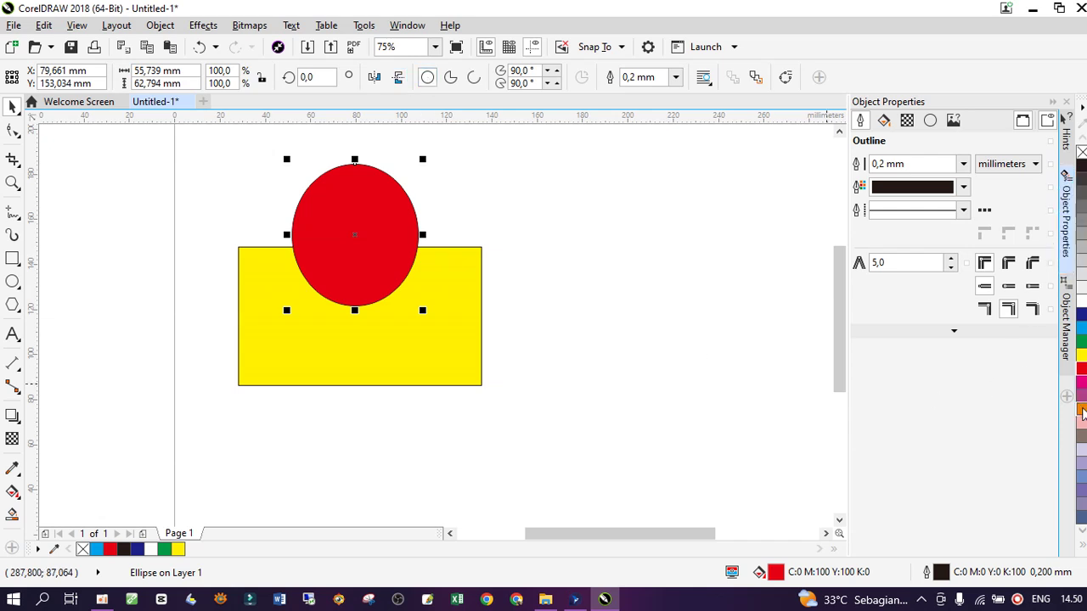
click(963, 164)
click(922, 253)
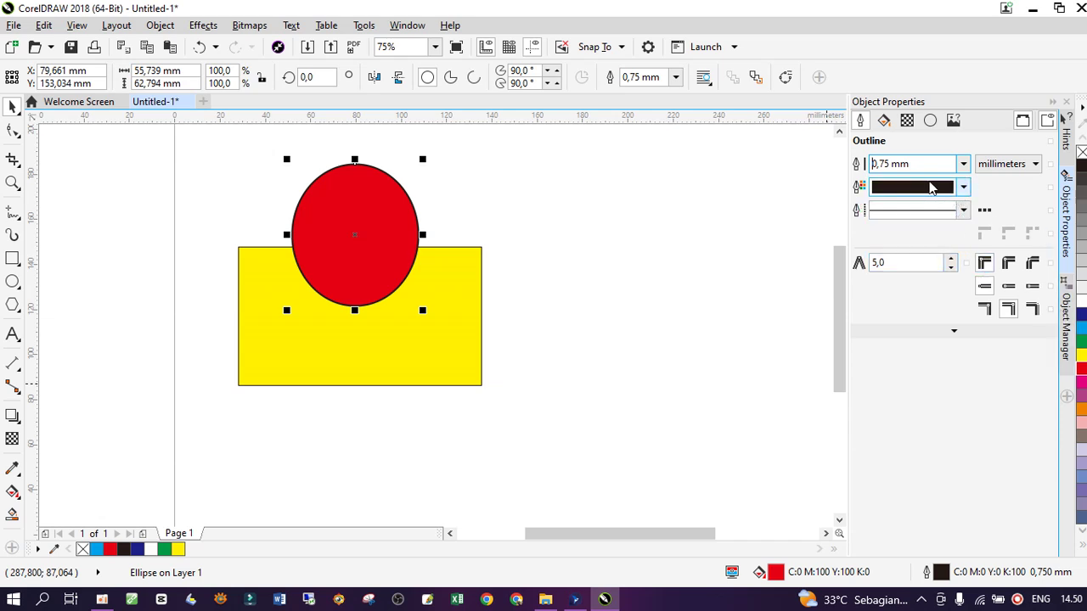
click(1081, 355)
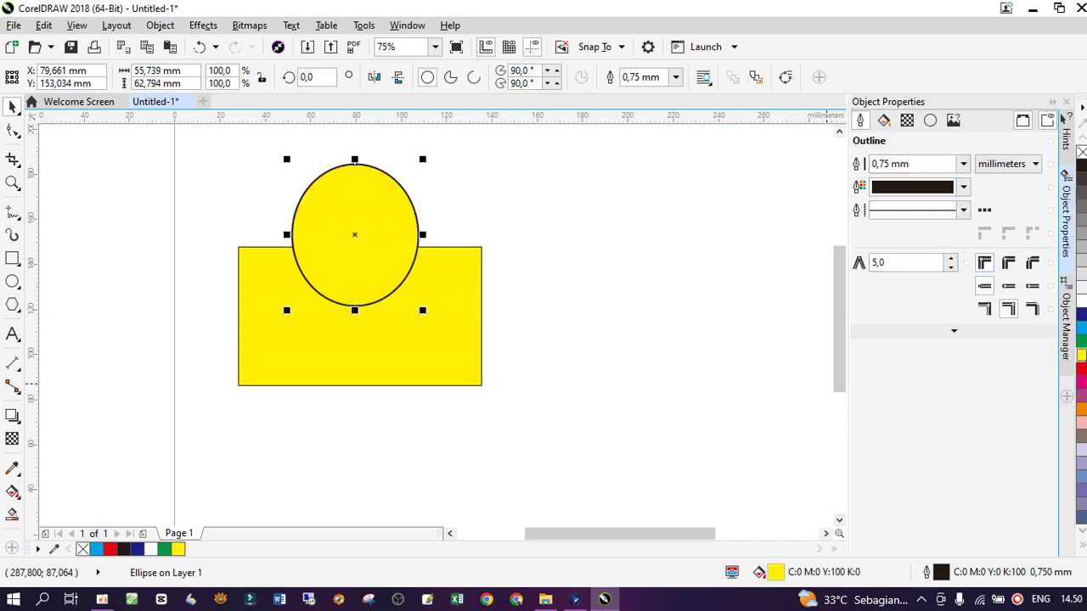
click(1082, 329)
click(508, 207)
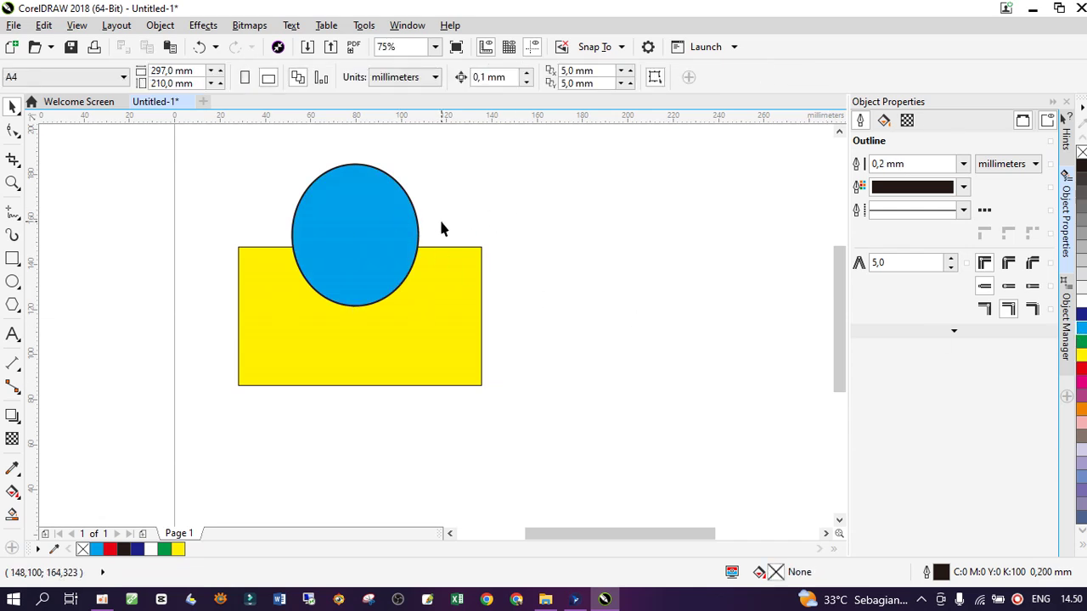
Try the ellipse as a pie with a 348° starting angle and as an arc, and restore the full ellipse
click(401, 219)
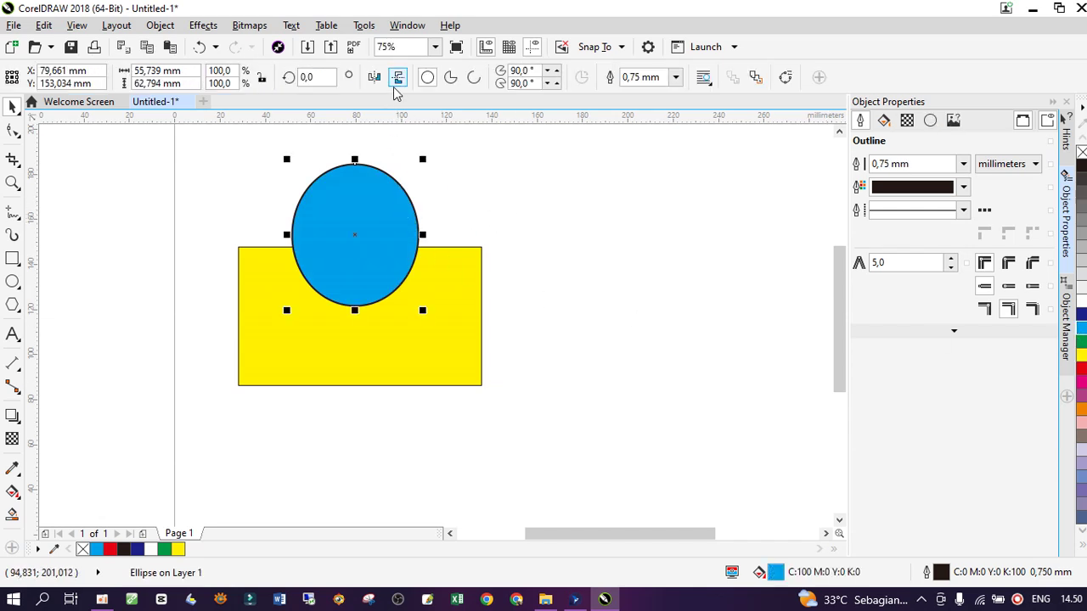
click(451, 78)
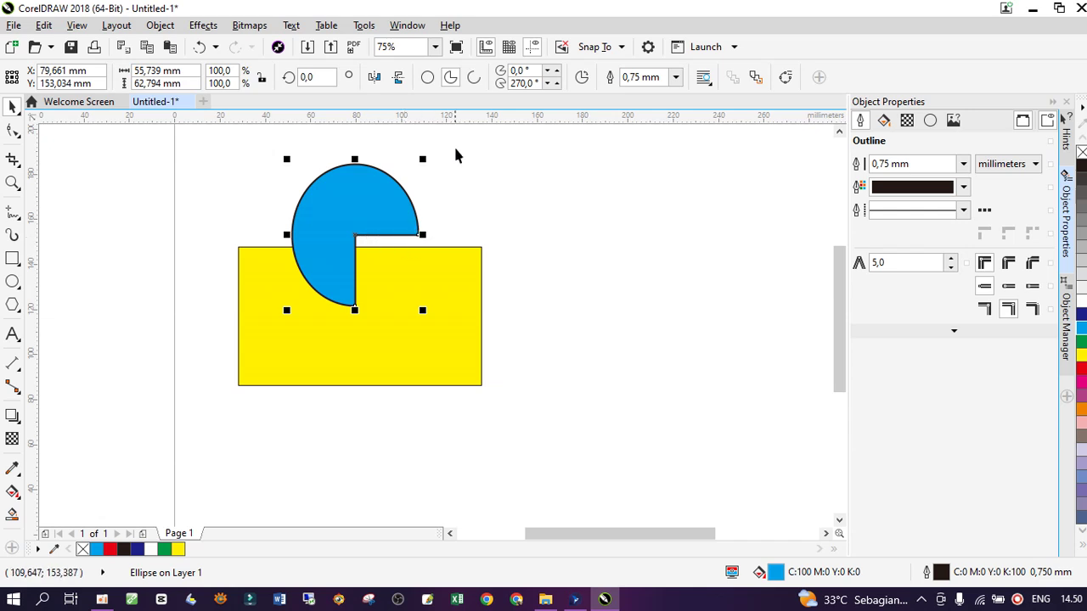
click(548, 71)
click(547, 71)
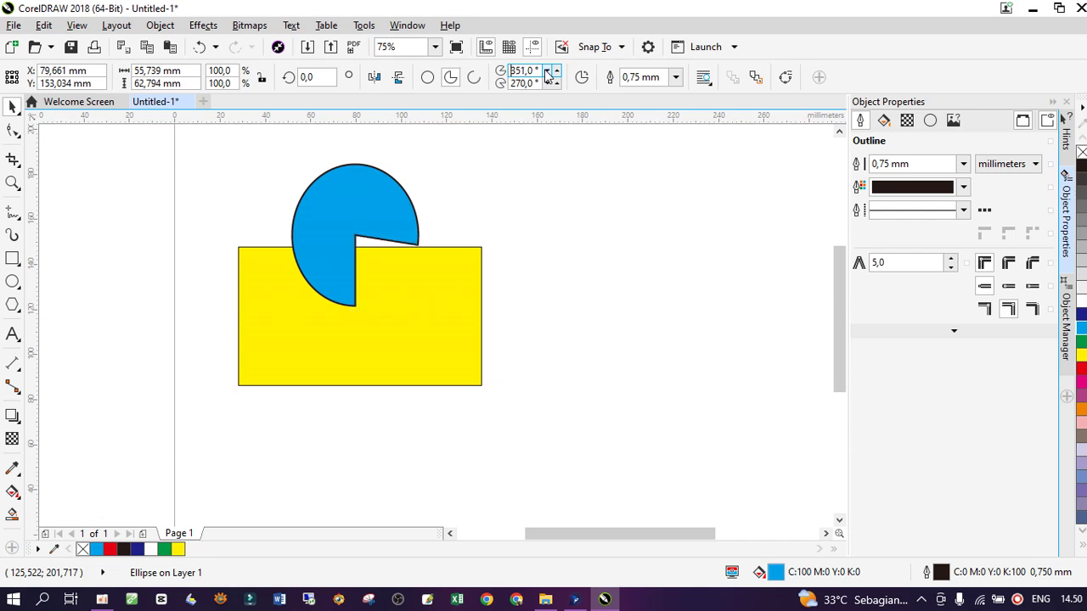
click(548, 71)
click(548, 71)
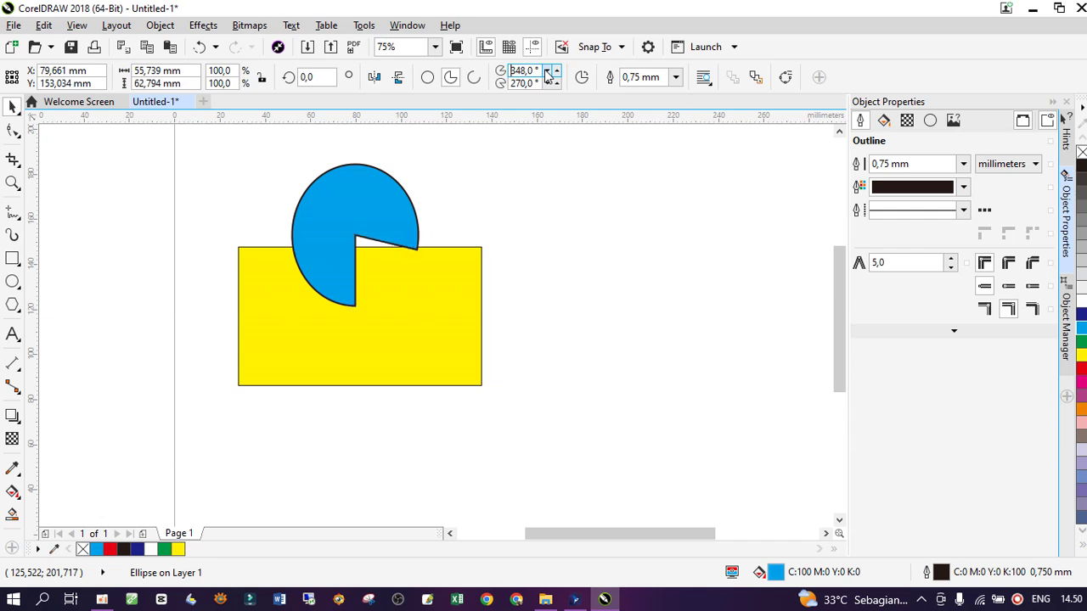
click(474, 78)
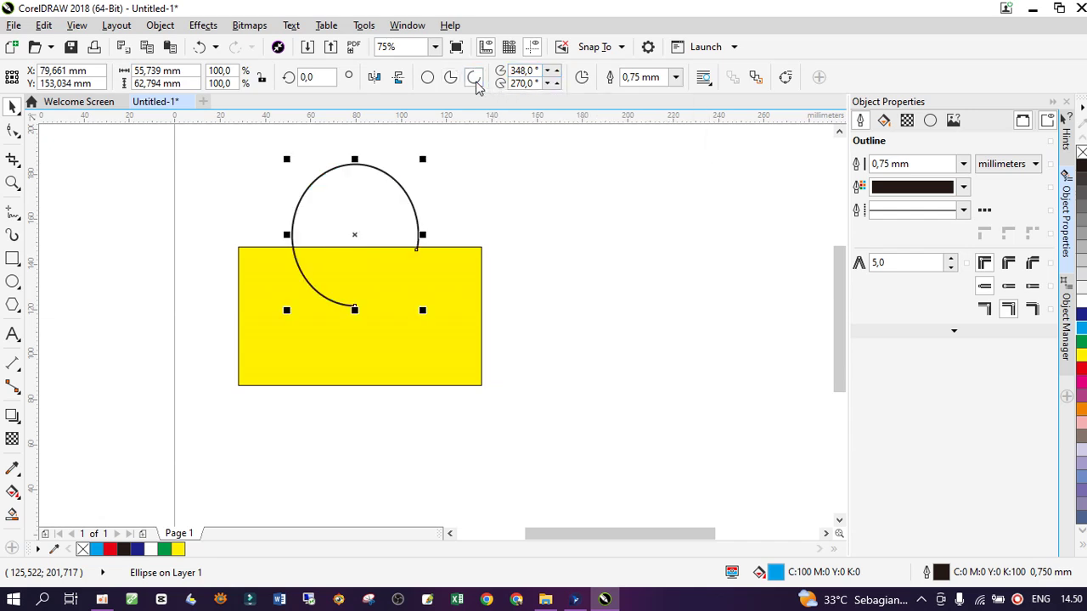
click(429, 79)
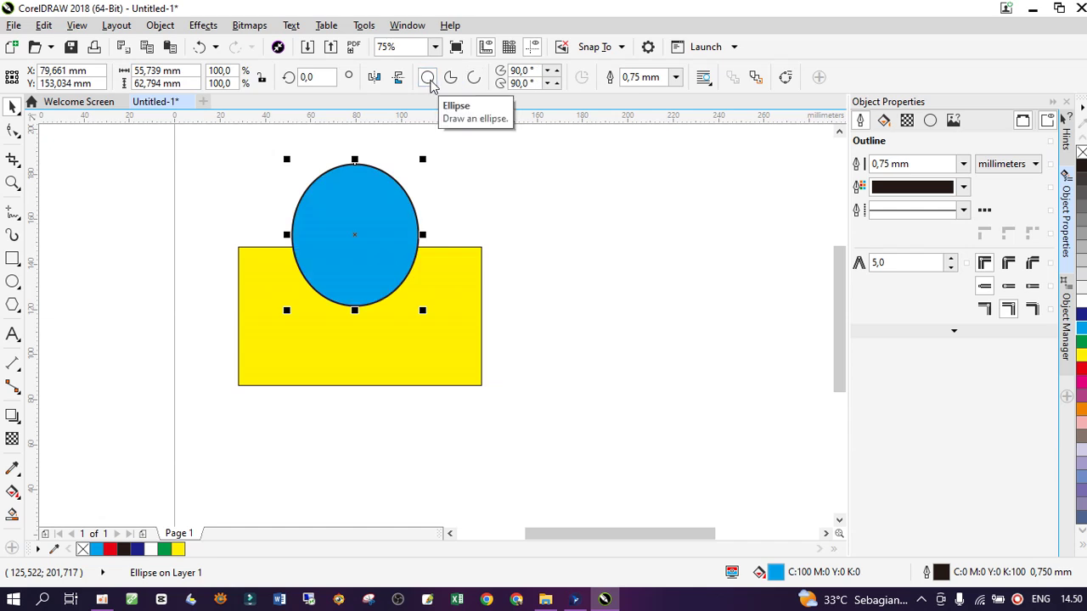
click(499, 194)
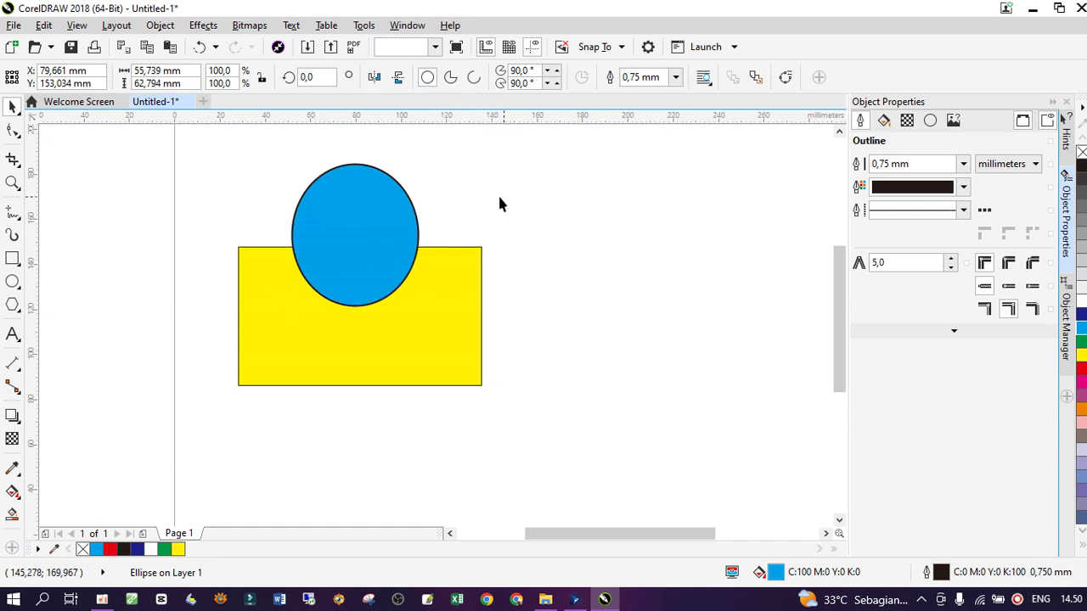
Shift the ellipse slightly right to about X 81 mm so it sits horizontally centred over the rectangle
click(396, 200)
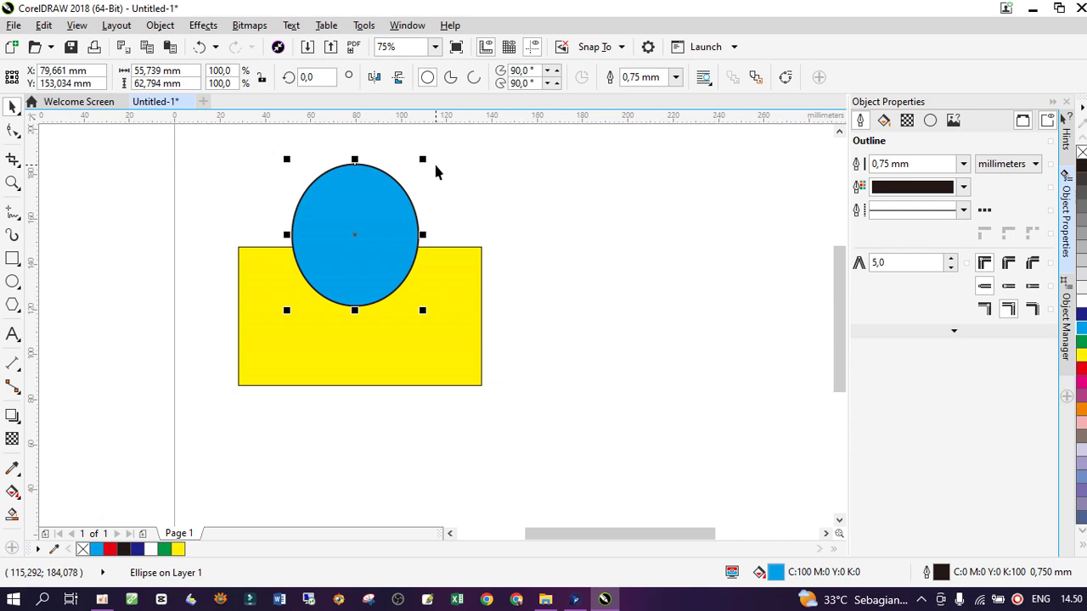
drag(388, 206, 393, 206)
click(428, 274)
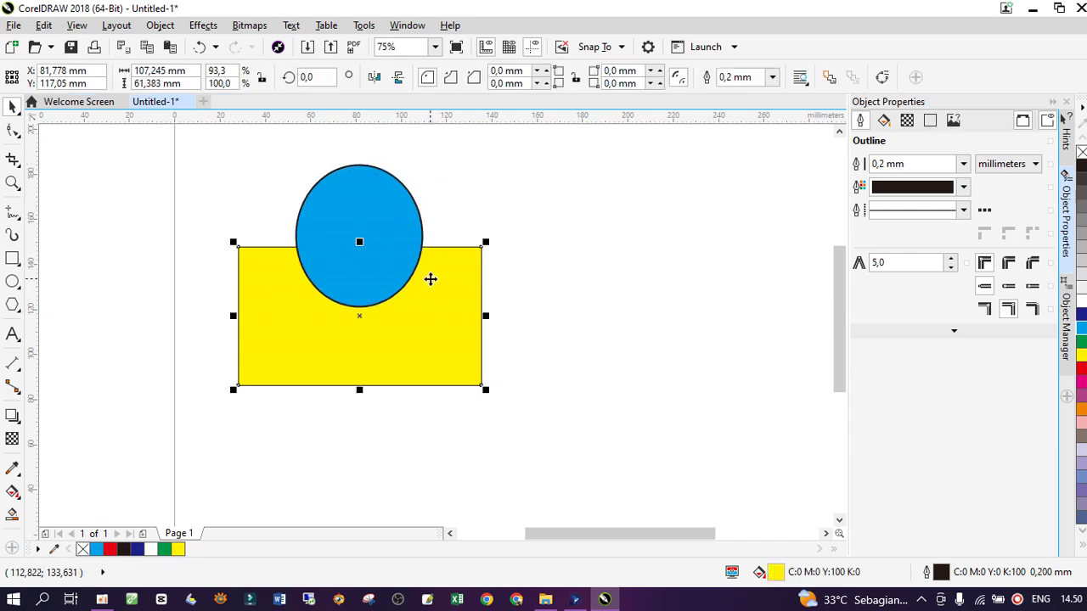
click(277, 172)
click(351, 202)
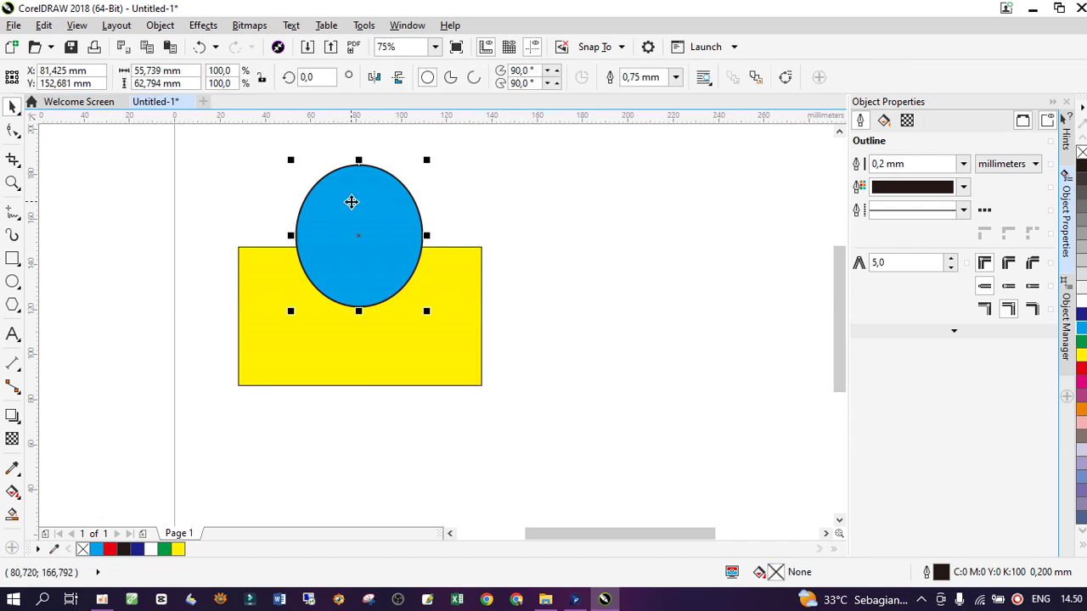
Weld the cyan ellipse and the yellow rectangle into one shape, and undo the weld
click(376, 337)
drag(196, 141, 517, 437)
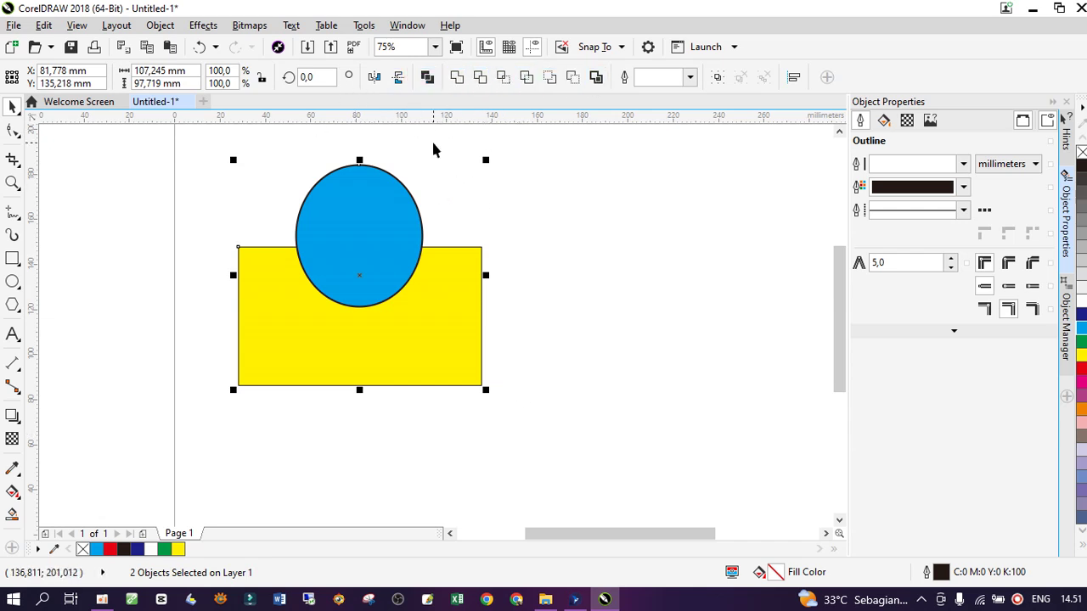
drag(202, 149, 553, 449)
click(461, 81)
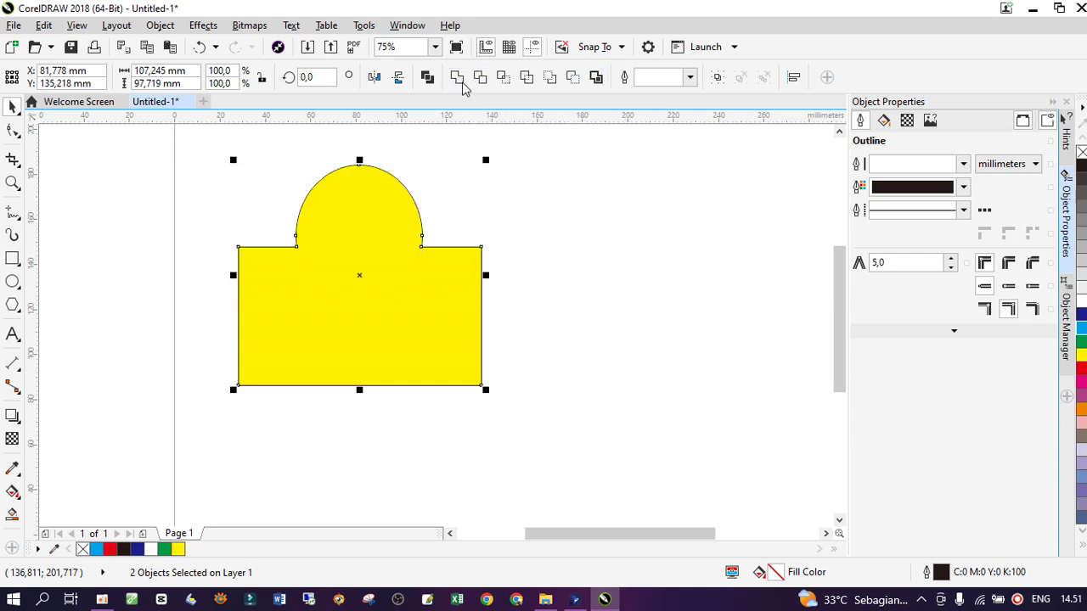
click(565, 264)
scroll(465, 299, down, 2)
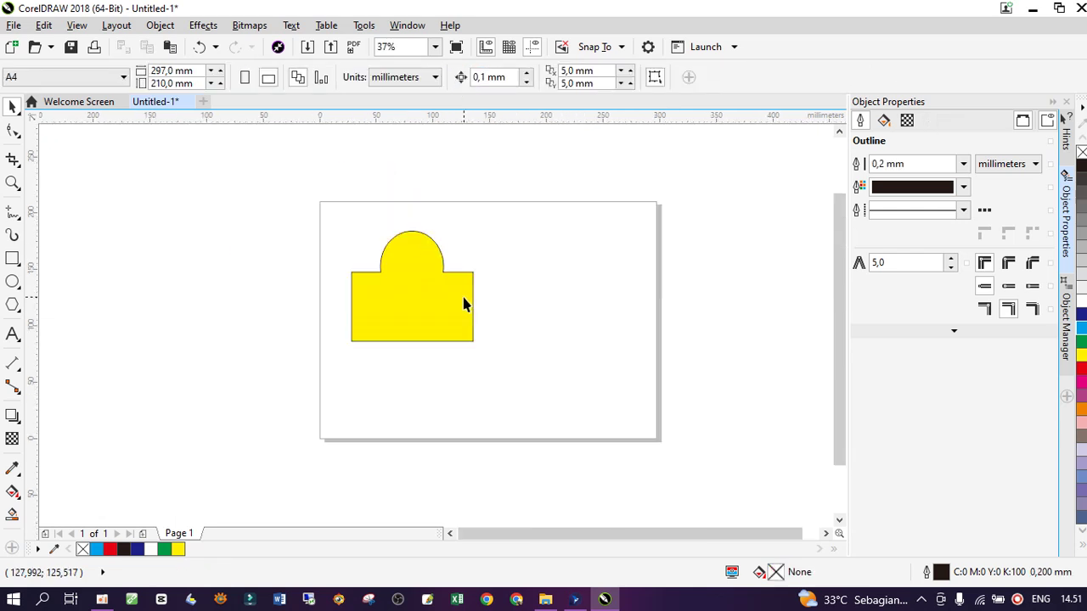
click(467, 297)
key(ctrl+z)
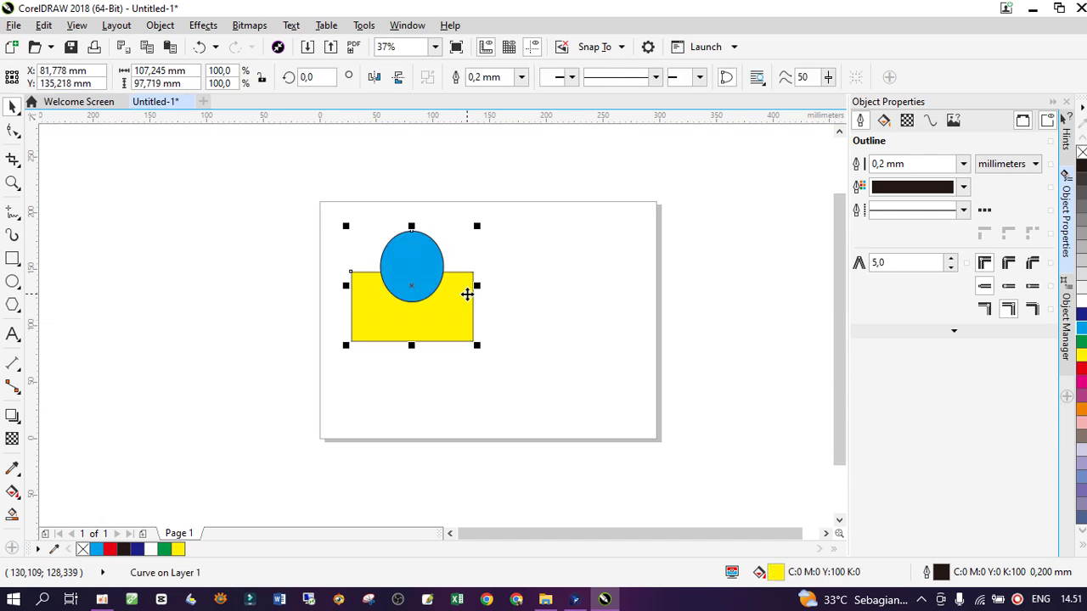
click(541, 296)
Scale the ellipse and rectangle together to about 53 × 49 mm and move them into the page's upper-left corner
click(413, 285)
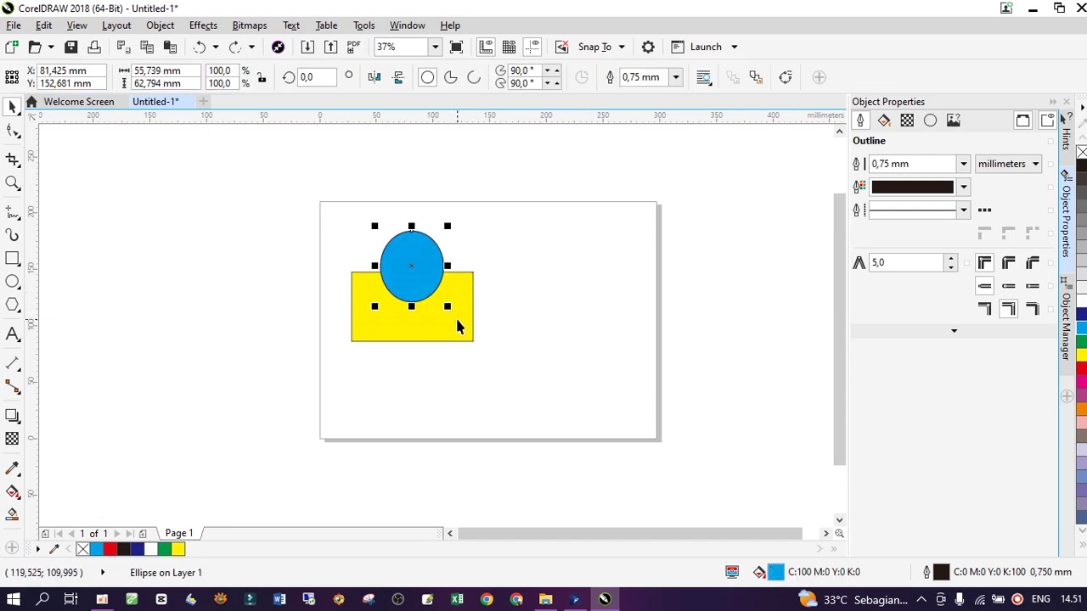
click(455, 316)
drag(482, 345, 416, 290)
drag(393, 250, 362, 224)
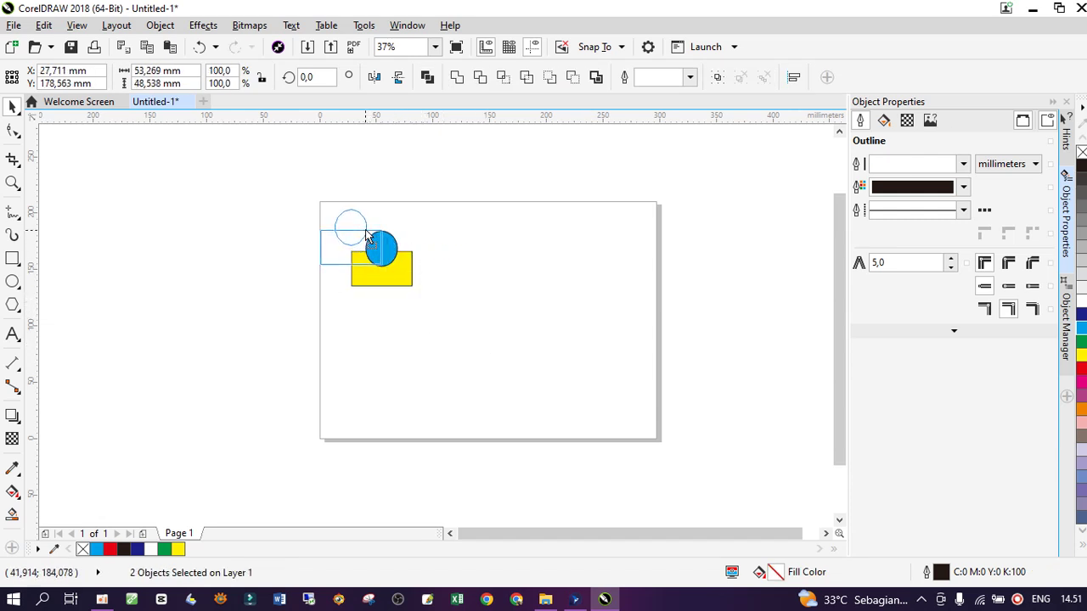
scroll(378, 229, up, 2)
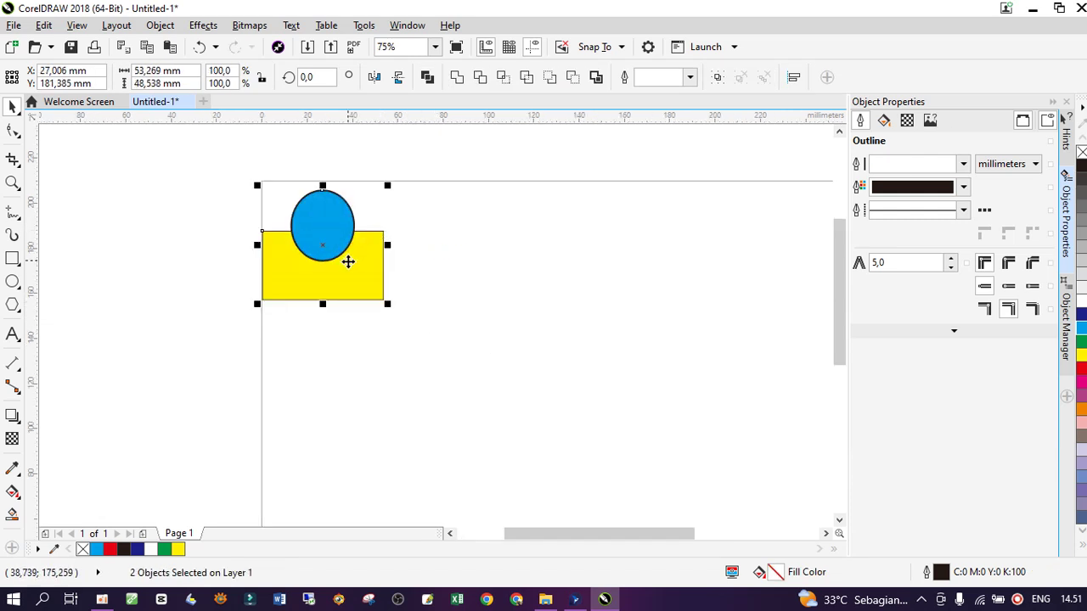
Copy the ellipse-and-rectangle pair into a row of five along the page's upper edge, with one pair outside the page's left edge
key(Delete)
key(ctrl+z)
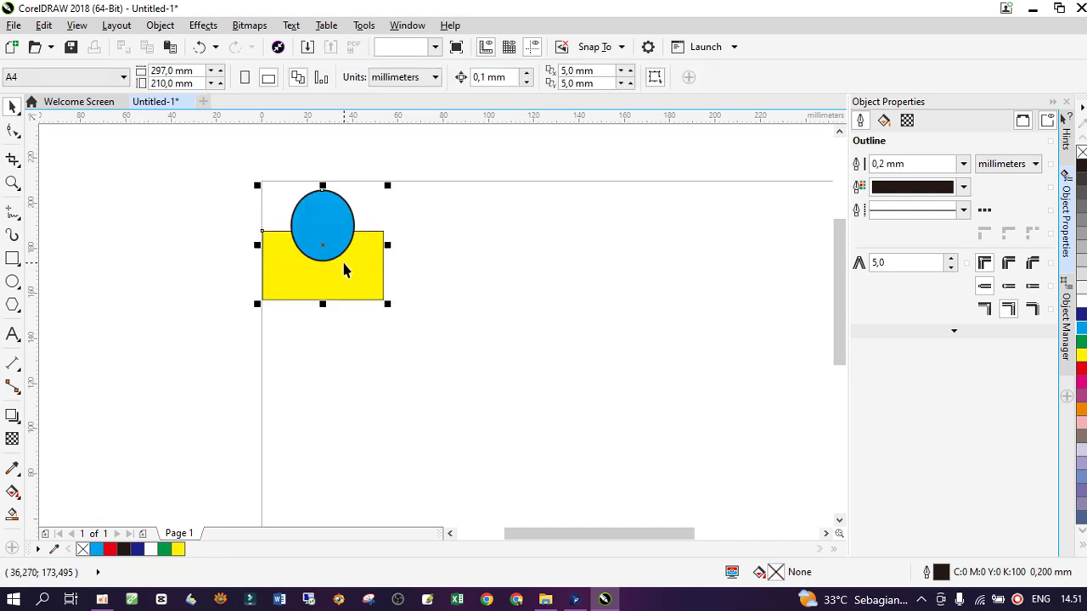
drag(339, 250, 481, 250)
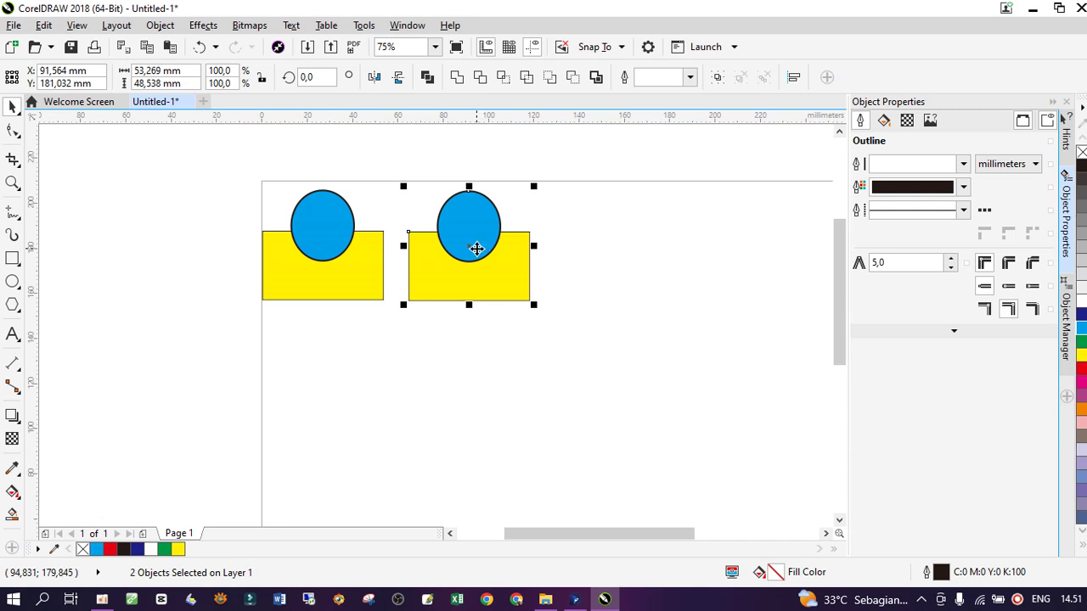
key(ctrl+z)
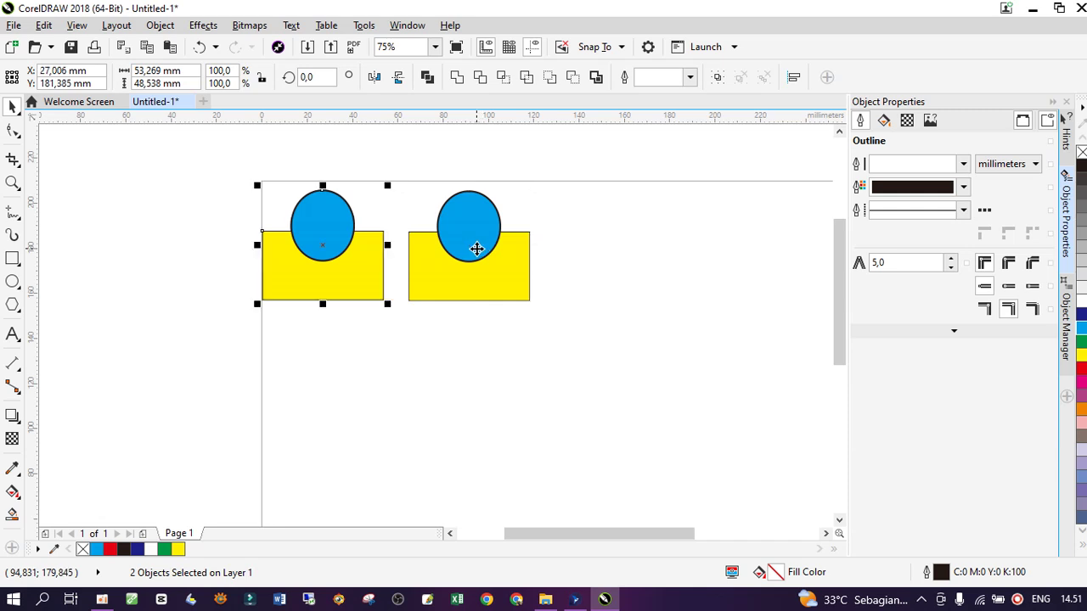
drag(363, 270, 650, 267)
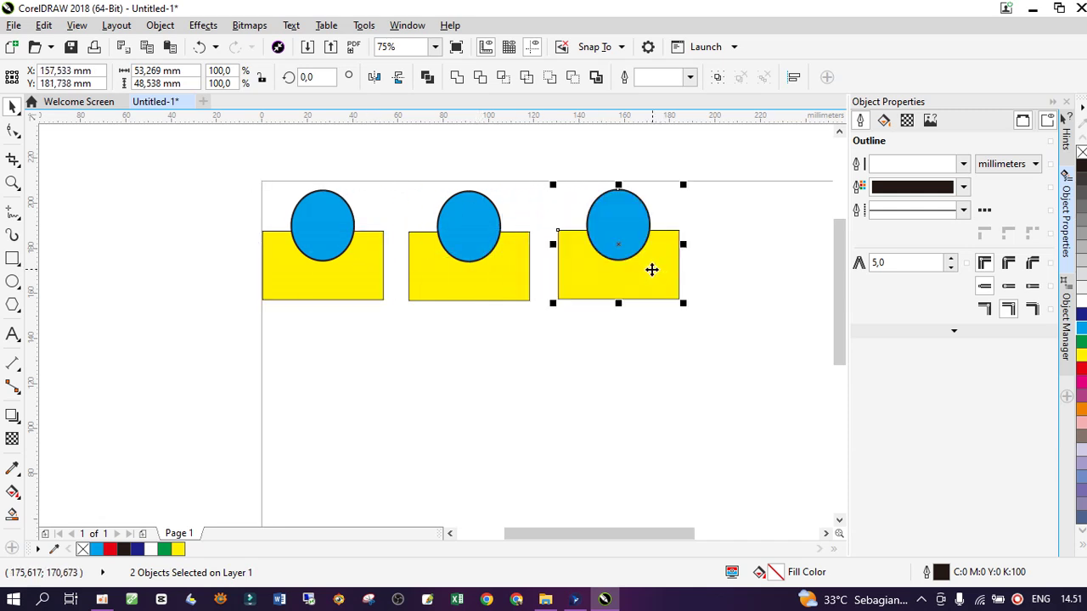
drag(354, 277, 795, 284)
key(ctrl+z)
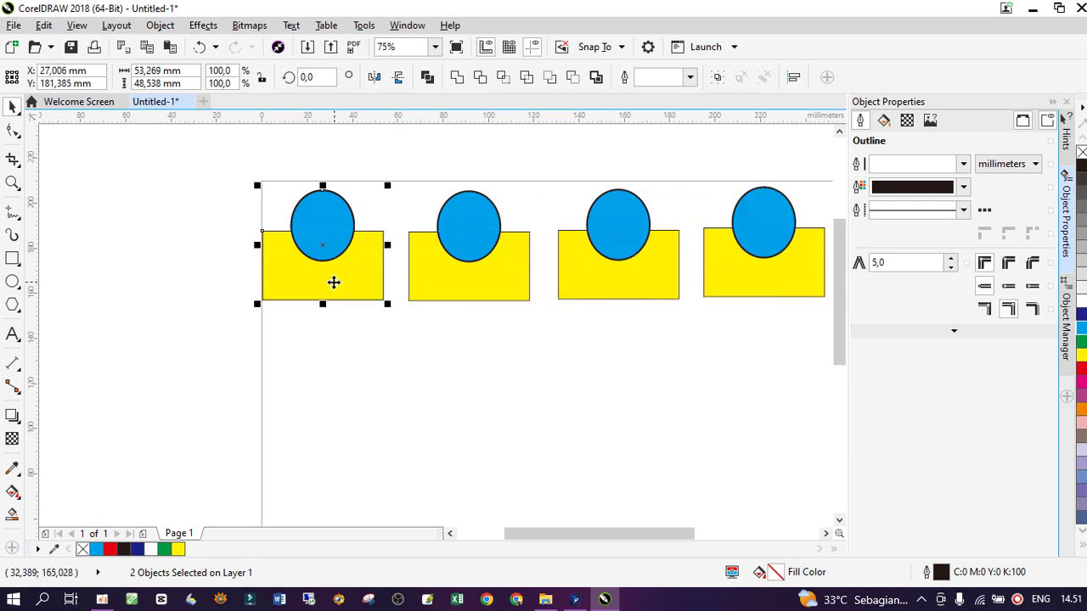
drag(332, 281, 196, 281)
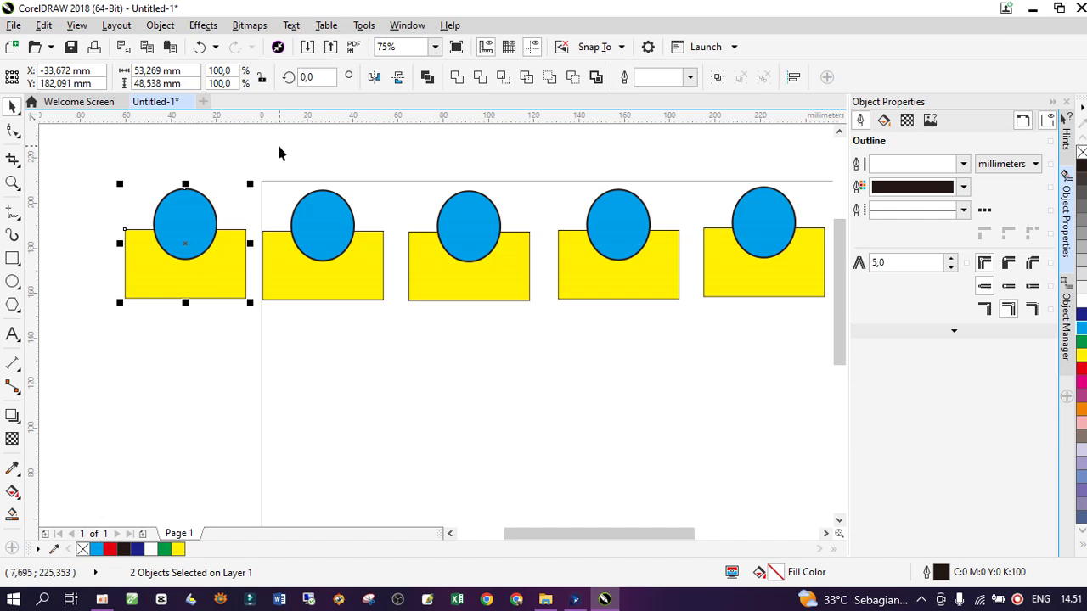
Weld the ellipse and rectangle of the pair outside the page's left edge into one shape
click(98, 185)
drag(65, 167, 261, 337)
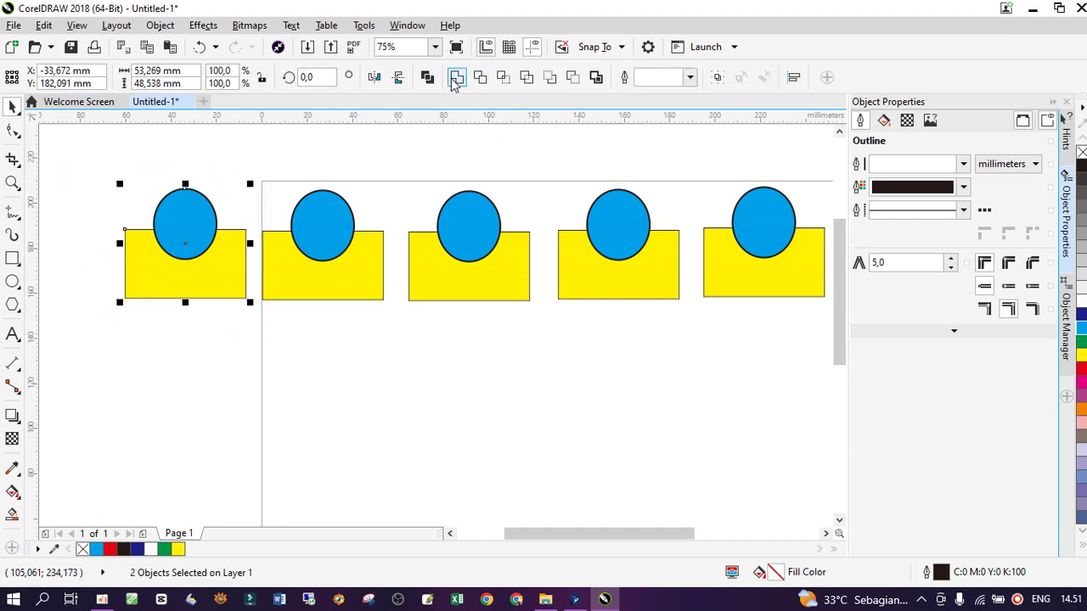
click(456, 77)
Trim the second pair's rectangle with its ellipse and raise the ellipse to about Y 201 mm to expose the cut-out
drag(253, 144, 389, 360)
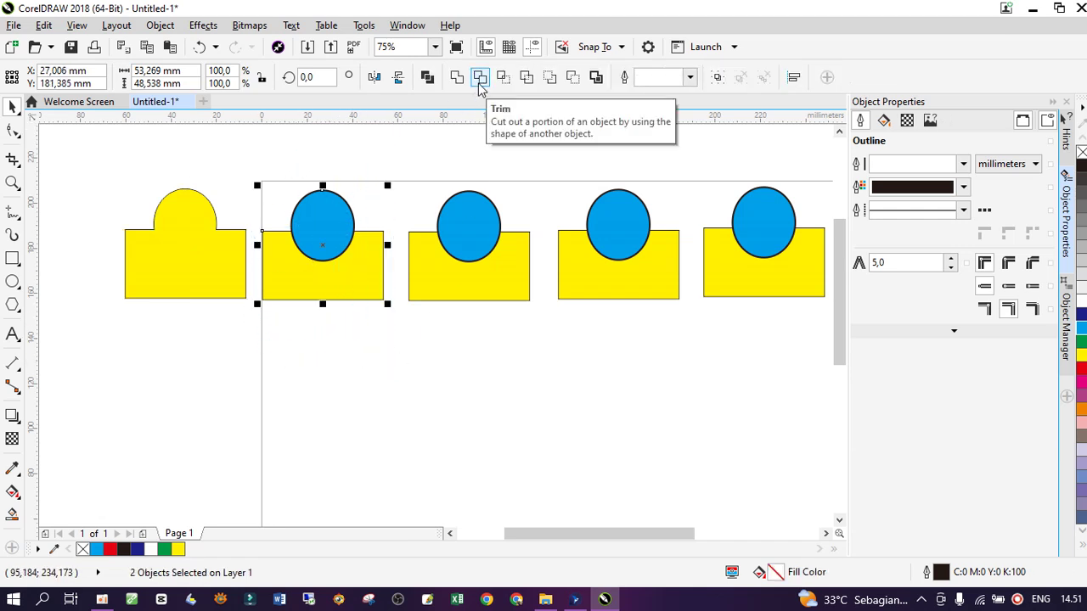
click(480, 78)
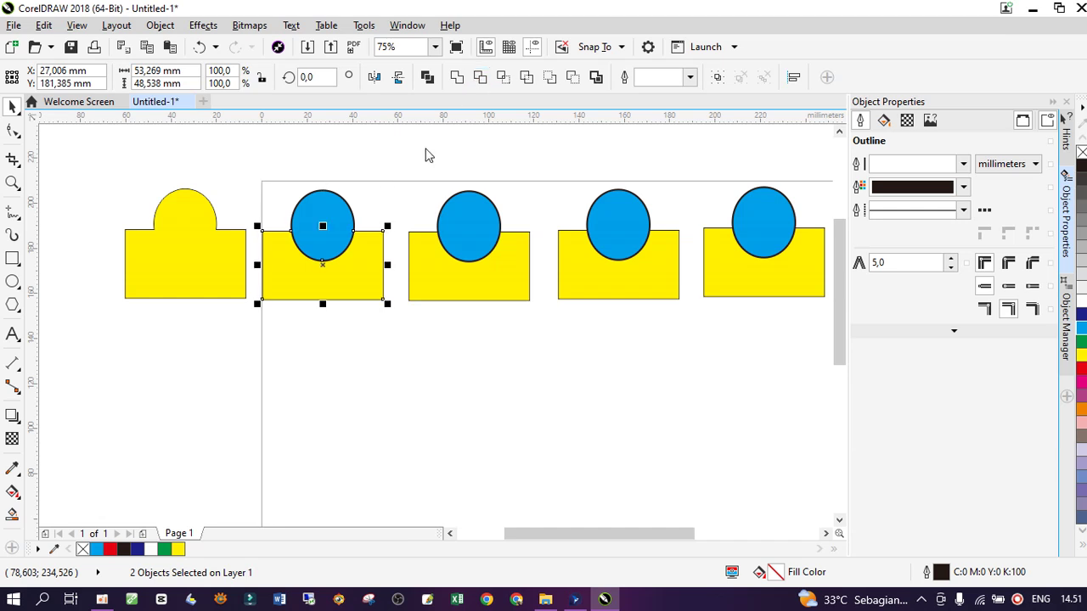
click(359, 195)
click(322, 227)
scroll(323, 227, up, 3)
drag(322, 222, 325, 171)
scroll(400, 281, down, 2)
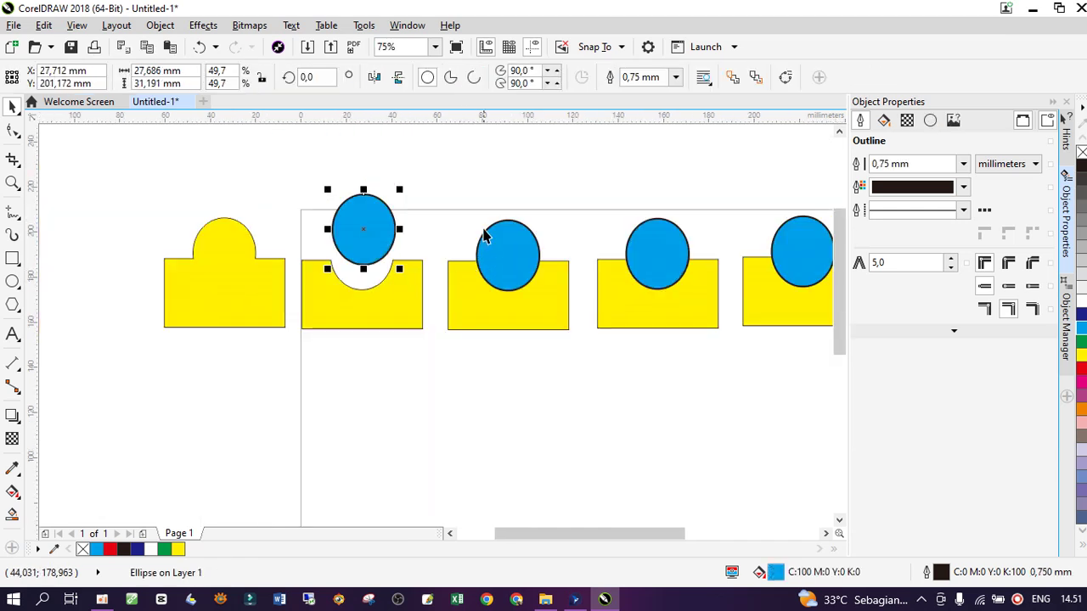
Intersect the third pair's ellipse and rectangle, and move the ellipse and the overlap piece upward to separate them
drag(436, 169, 548, 373)
drag(582, 410, 574, 413)
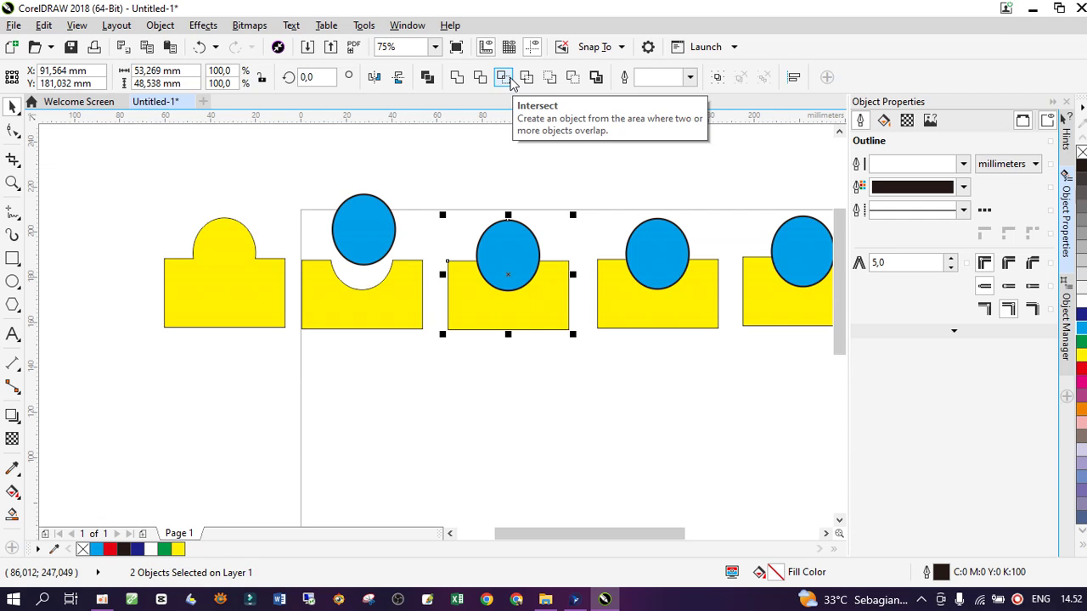
click(504, 77)
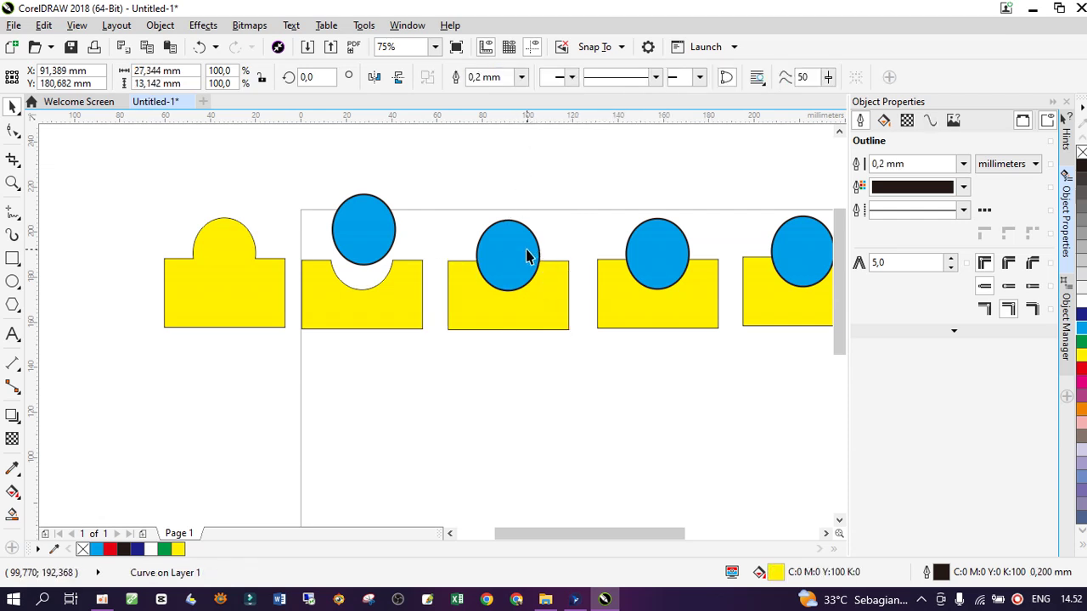
drag(526, 255, 523, 204)
mouse_move(508, 273)
mouse_down()
mouse_move(485, 248)
mouse_move(490, 264)
mouse_move(572, 236)
mouse_move(510, 287)
mouse_move(504, 268)
mouse_up()
Simplify the fourth pair and raise its ellipse to about Y 212 mm, clear of the rectangle
drag(601, 190, 735, 388)
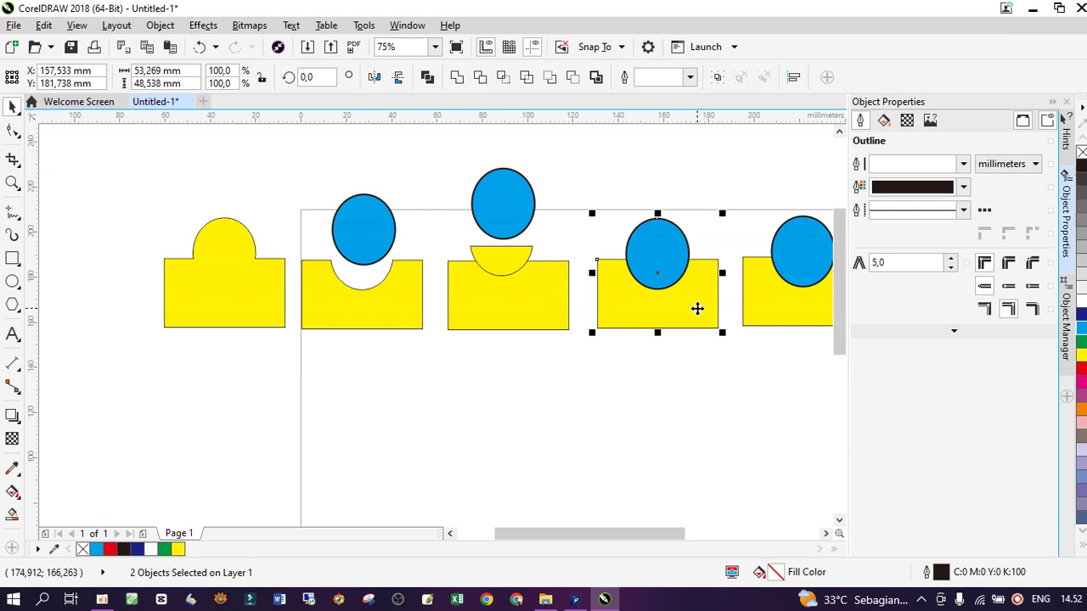
click(526, 78)
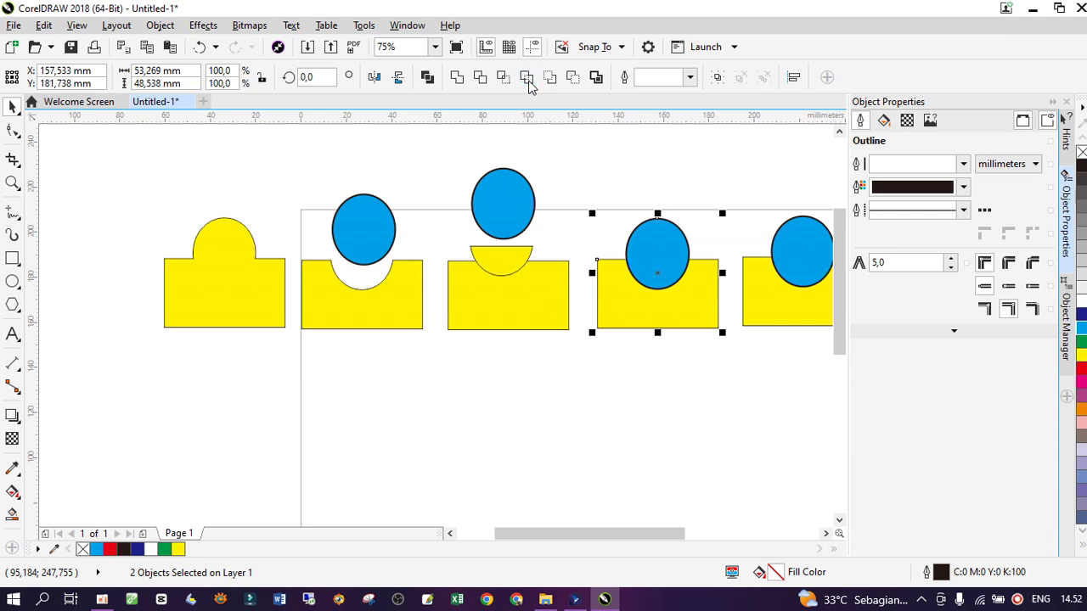
click(674, 160)
drag(660, 245, 662, 194)
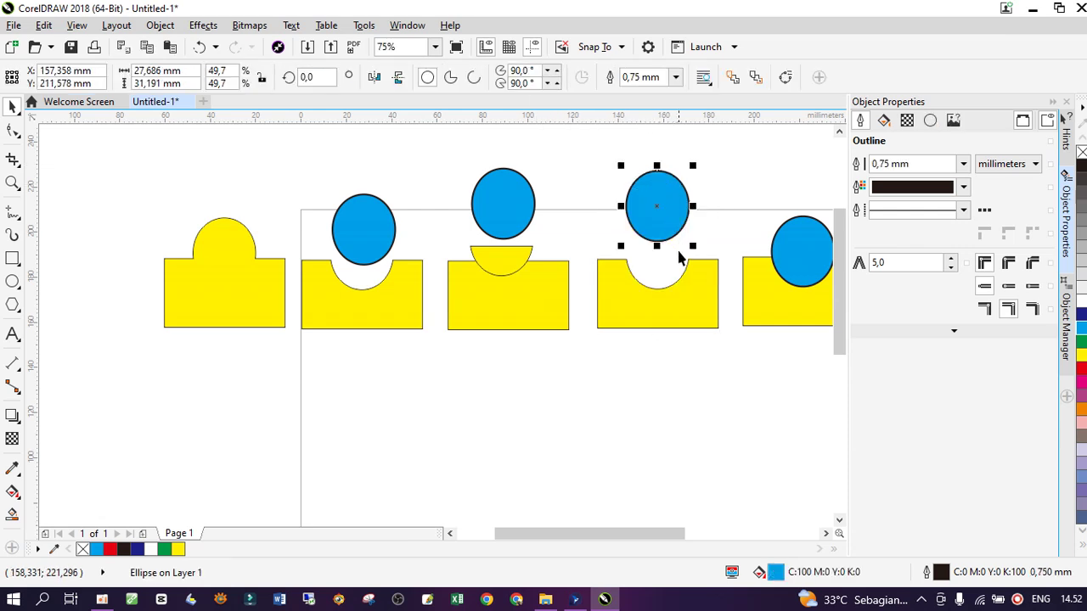
Copy the last intact ellipse-and-rectangle pair to its right, at about X 287 mm across the page's right edge
scroll(618, 261, down, 2)
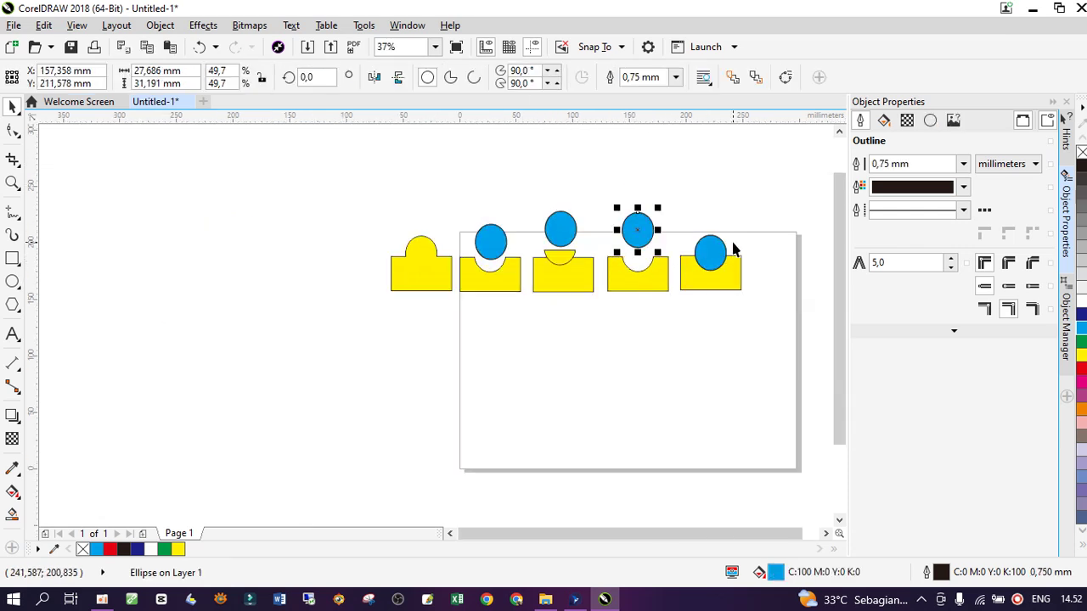
scroll(734, 241, up, 2)
drag(607, 209, 768, 357)
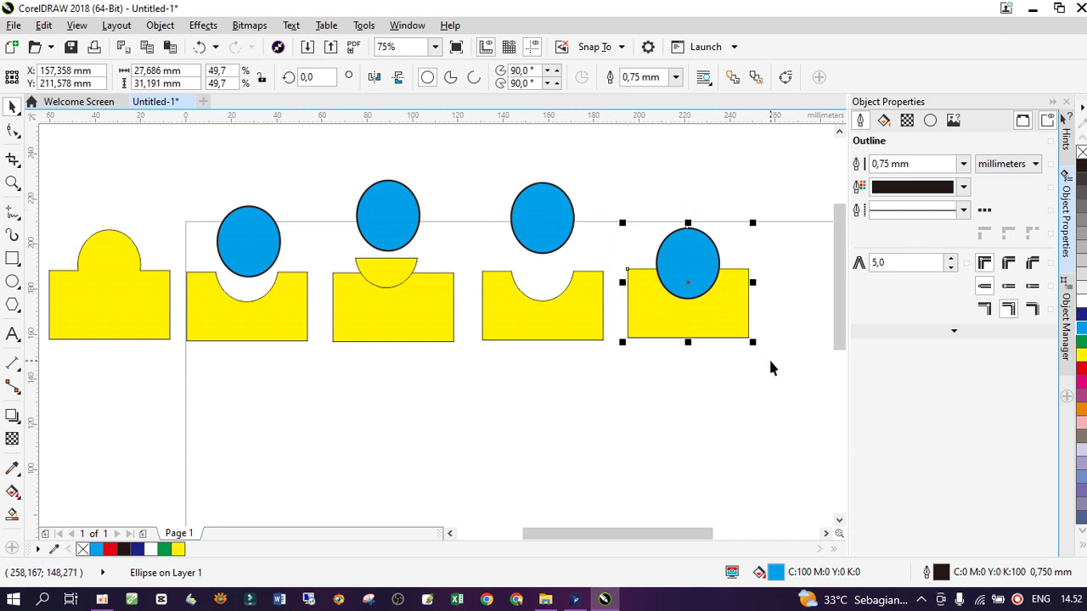
drag(726, 318, 762, 324)
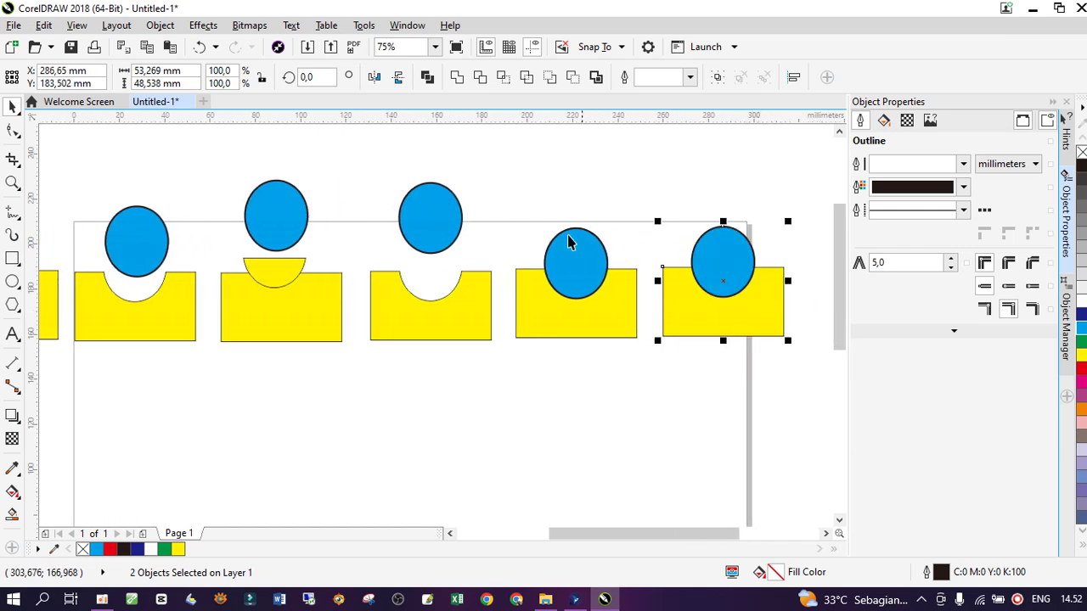
Apply Front minus back to the fifth pair and undo it
drag(507, 185, 655, 383)
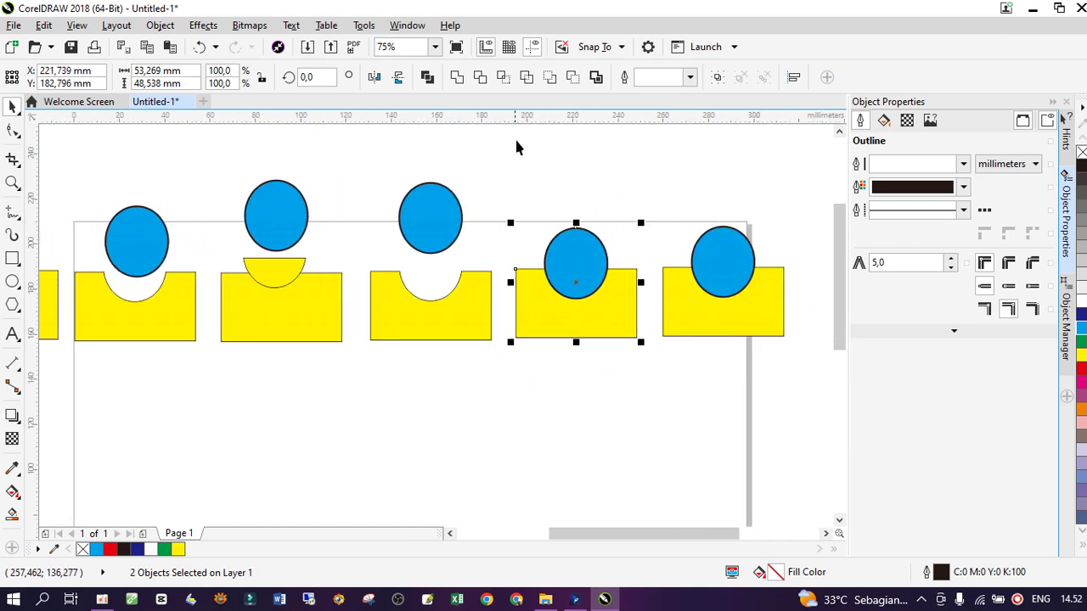
click(549, 81)
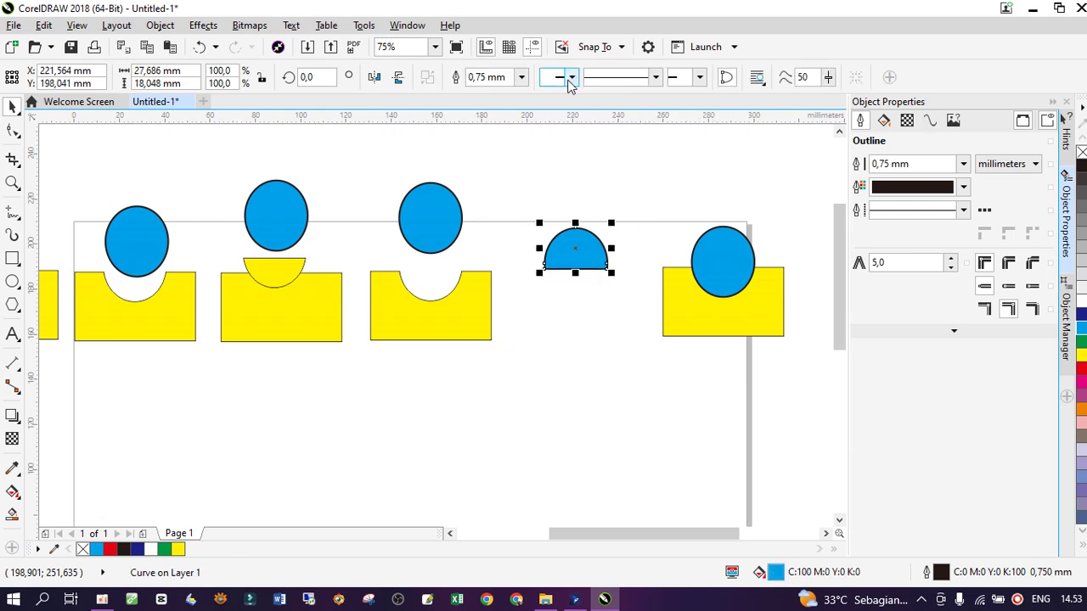
click(609, 280)
key(ctrl+z)
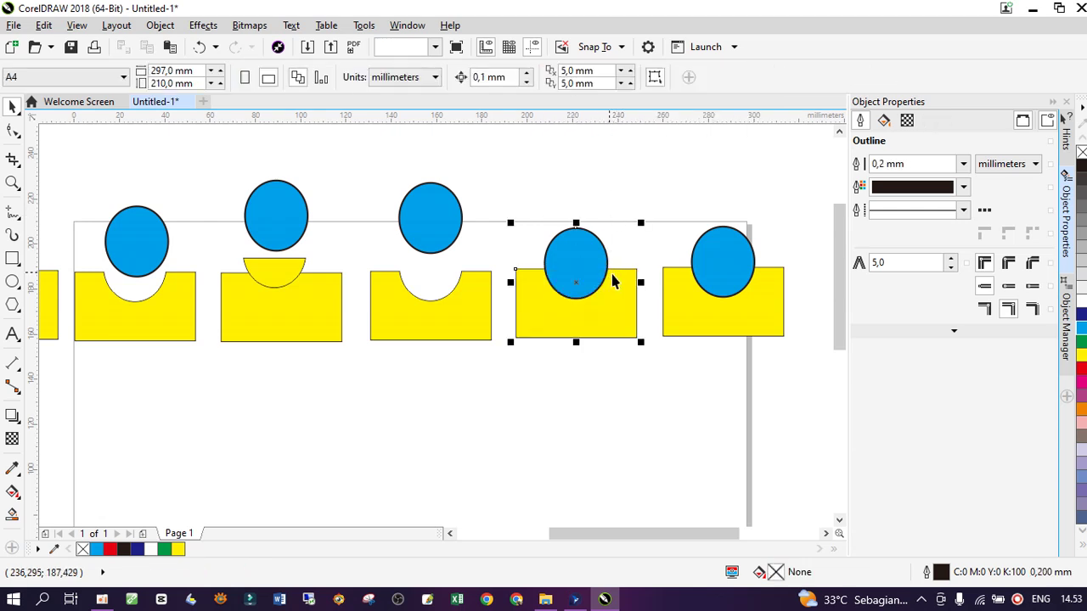
click(638, 213)
click(576, 280)
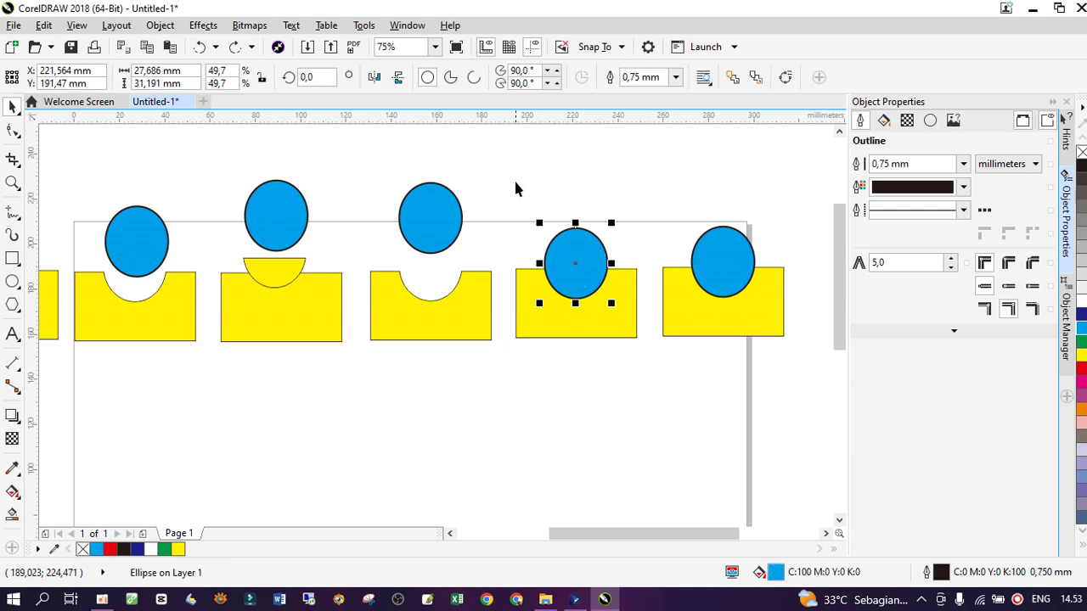
Subtract the fifth pair's rectangle from its ellipse with Front minus back
drag(516, 178, 618, 380)
drag(493, 189, 648, 379)
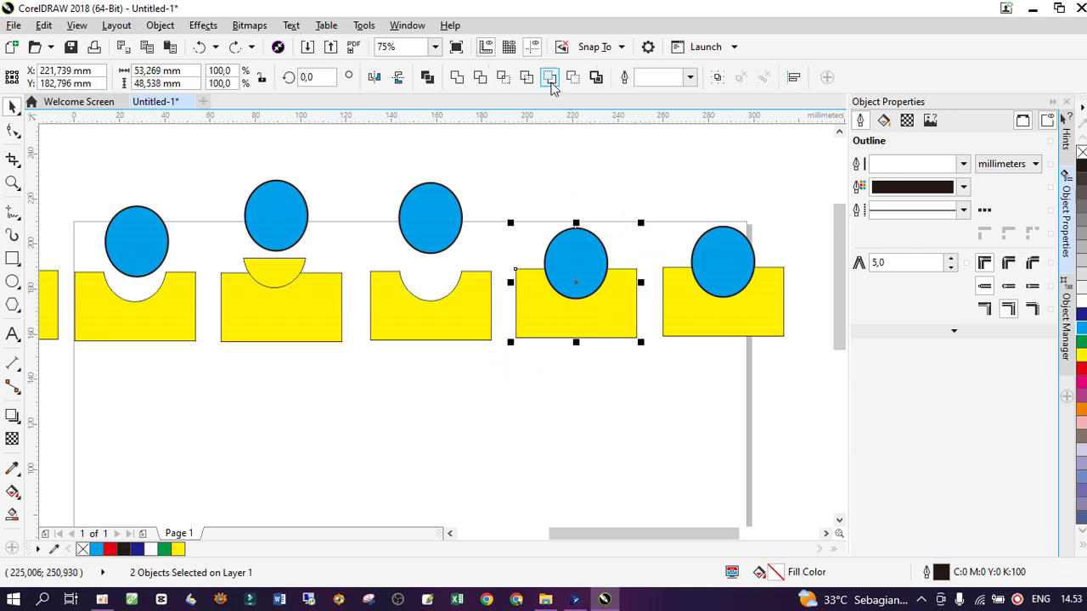
click(550, 77)
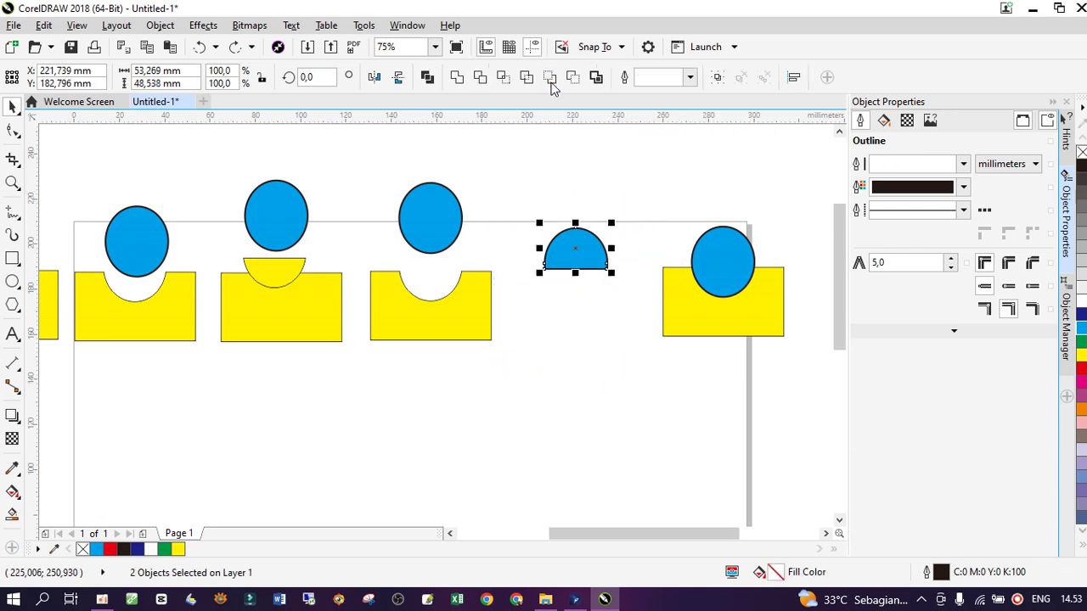
Cut the ellipse out of the rectangle in the rightmost pair with Back minus front
click(728, 160)
drag(632, 141, 737, 331)
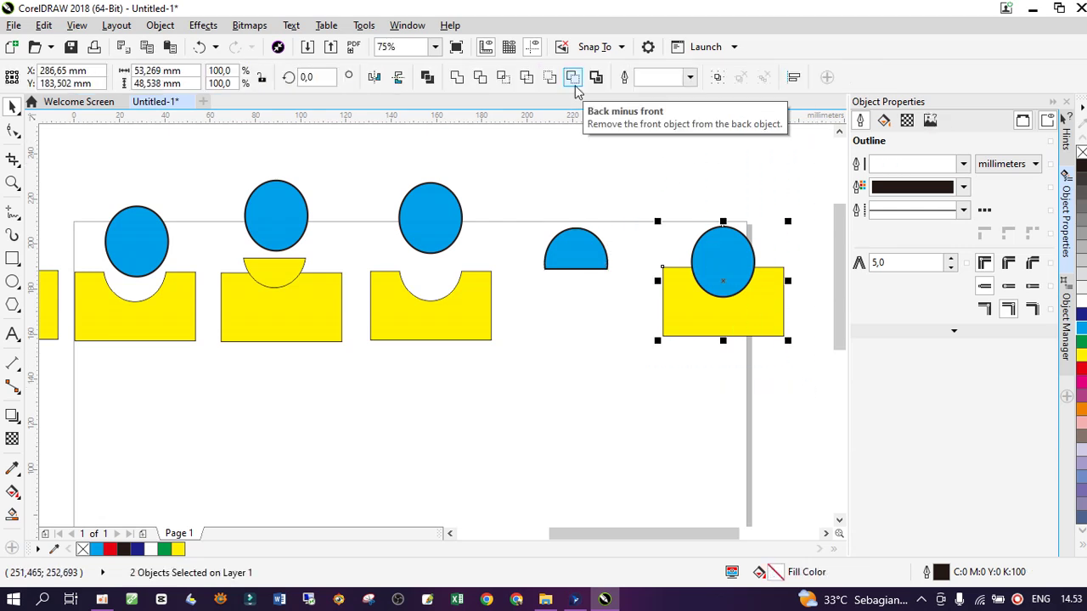
click(574, 78)
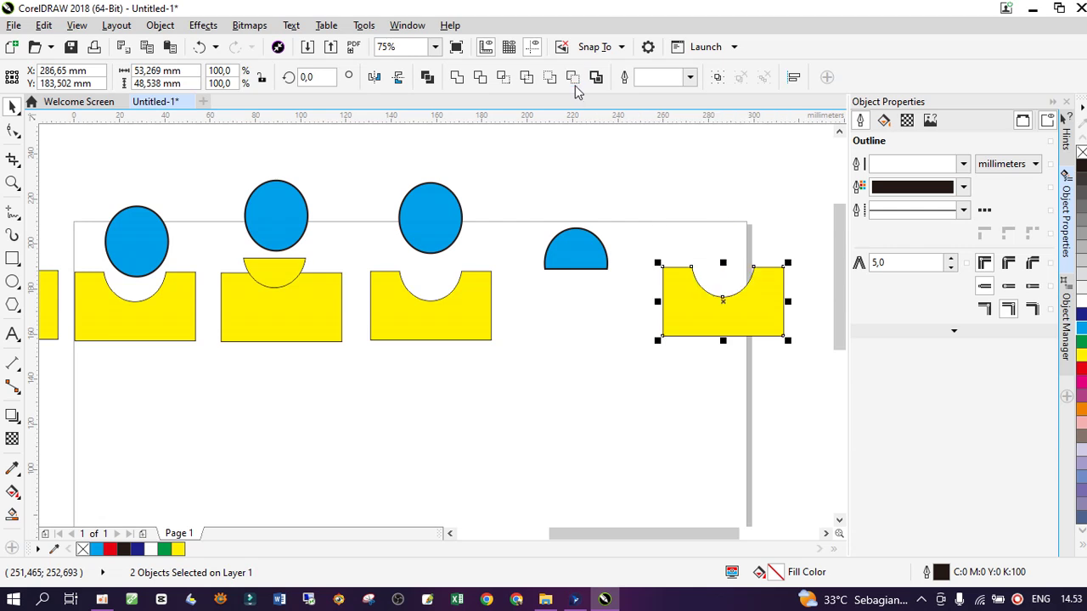
click(736, 216)
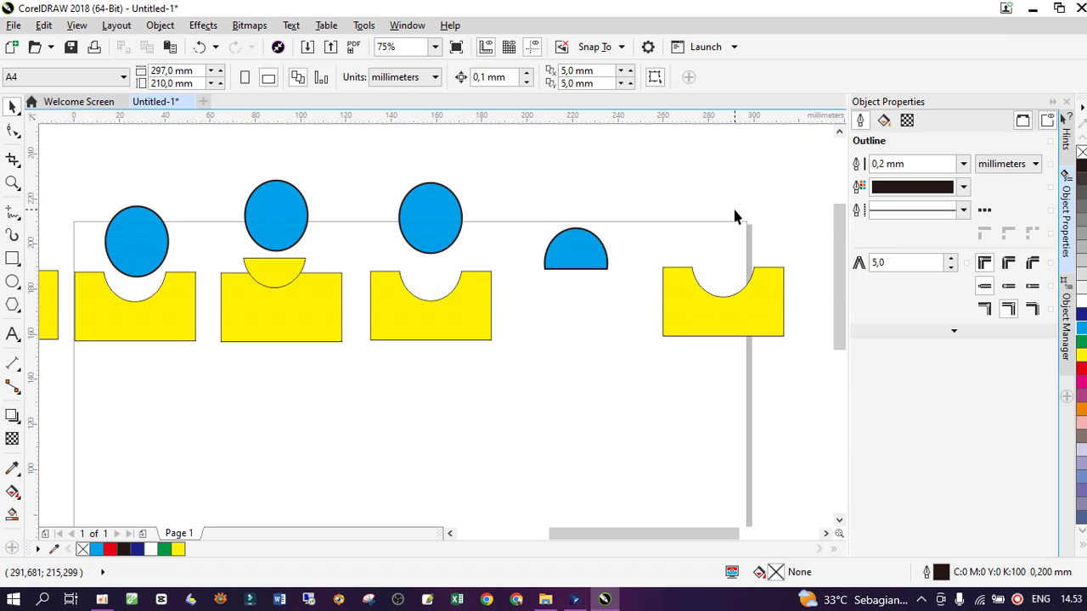
scroll(625, 292, down, 1)
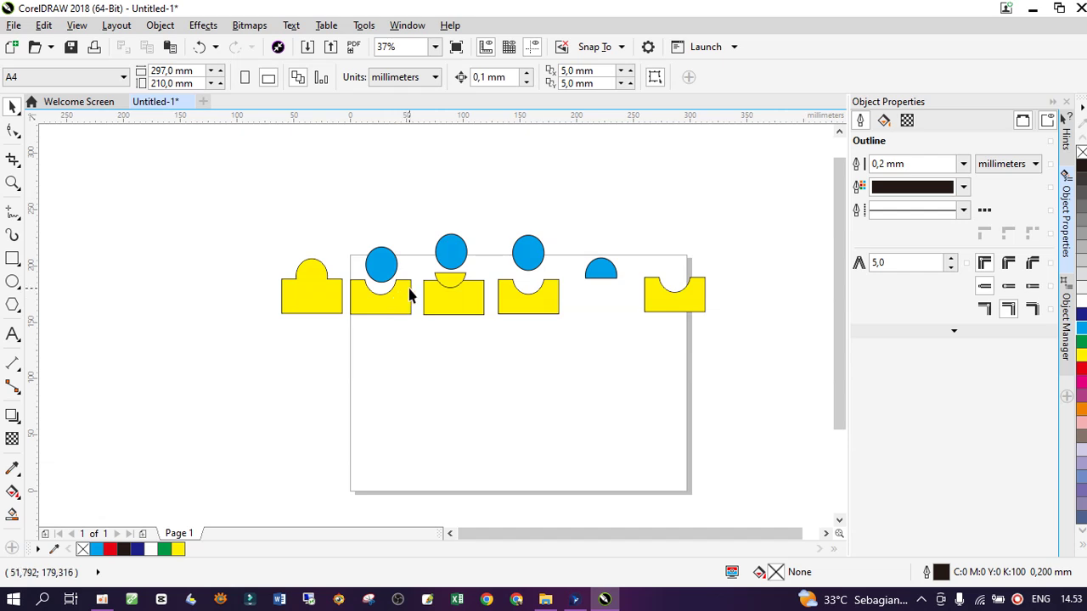
scroll(498, 226, up, 1)
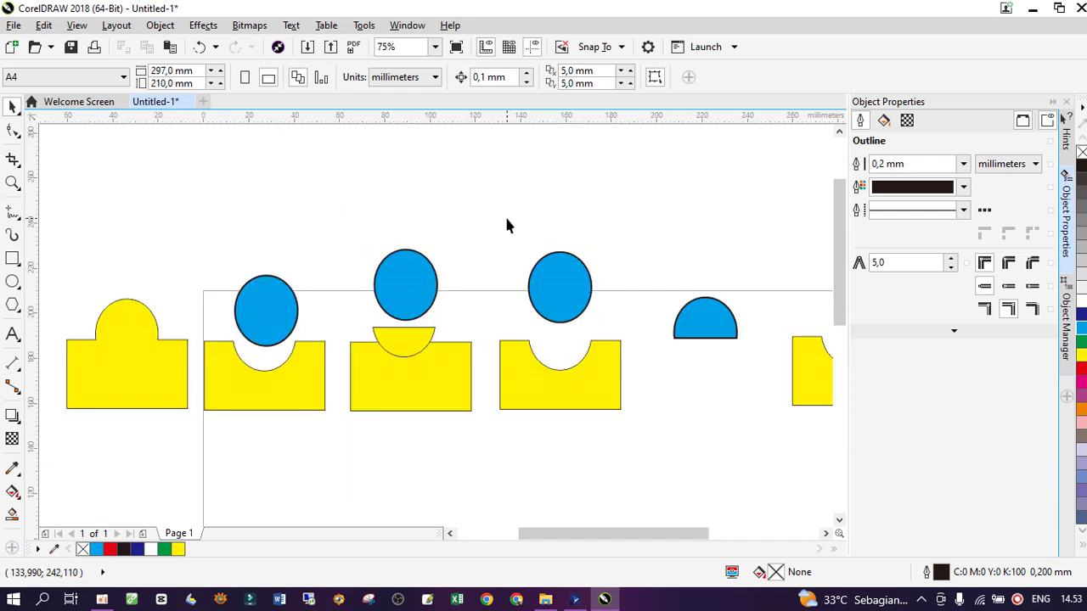
scroll(507, 226, down, 1)
scroll(628, 277, up, 1)
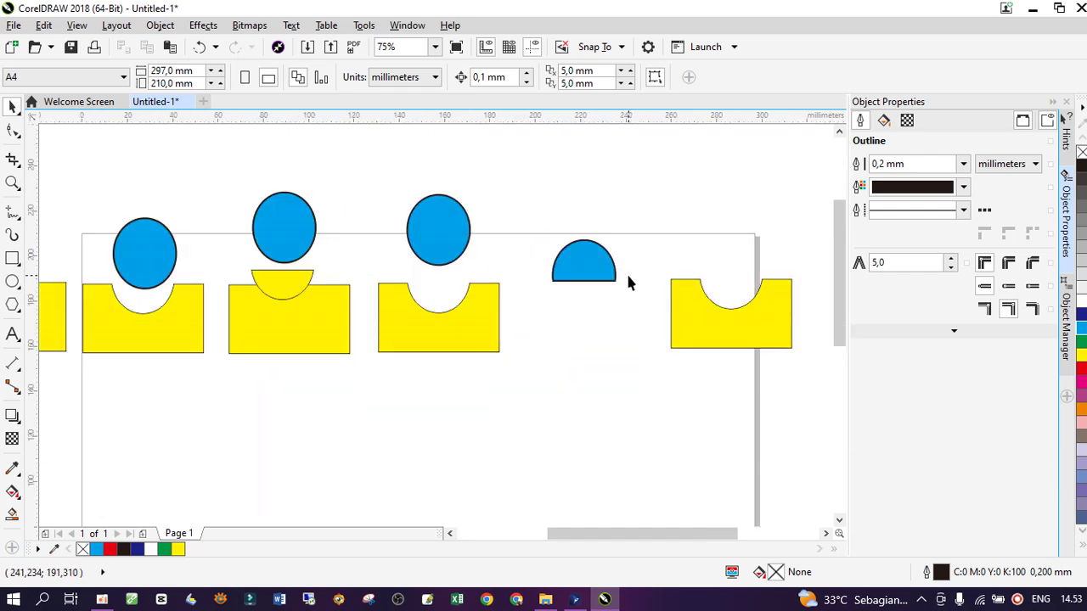
scroll(627, 277, down, 1)
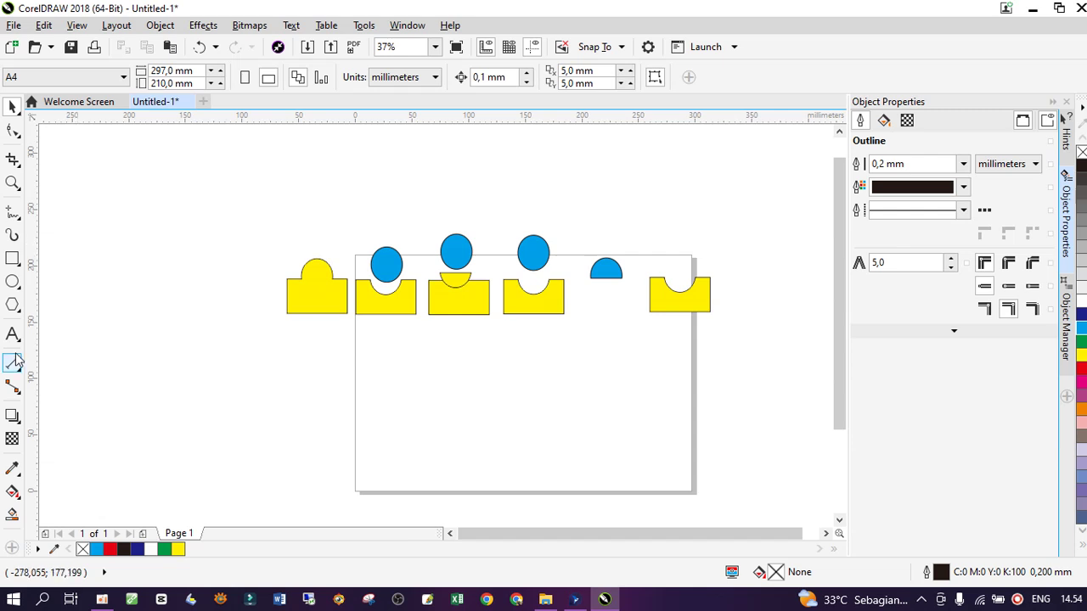
Draw an ellipse about 86 × 51 mm in the empty area below the row and fill it with 50% black
click(13, 281)
scroll(432, 342, up, 2)
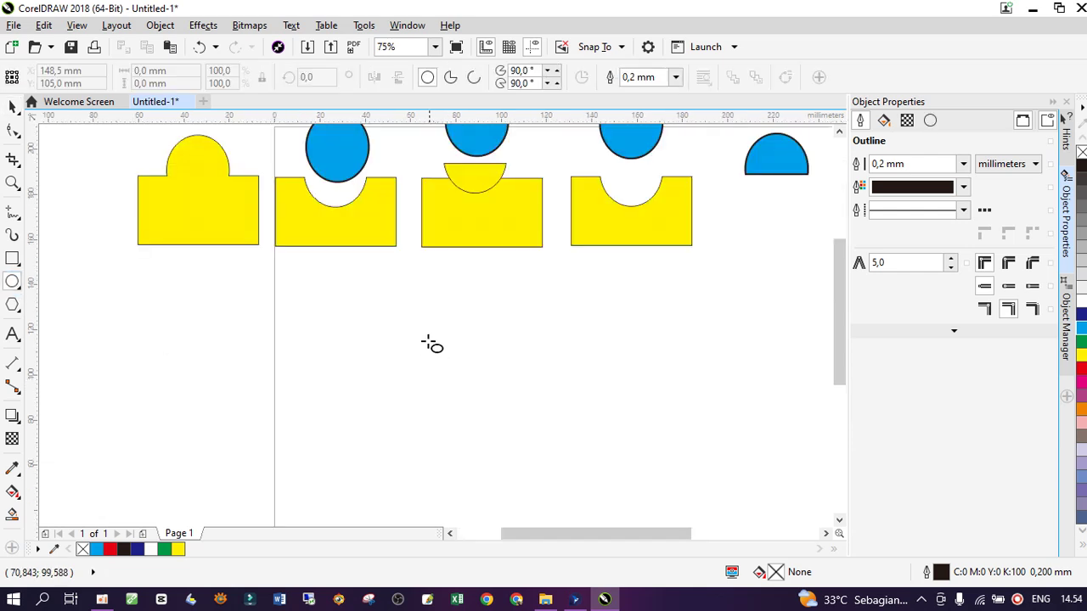
drag(399, 304, 600, 424)
click(13, 109)
drag(512, 361, 528, 398)
click(1083, 243)
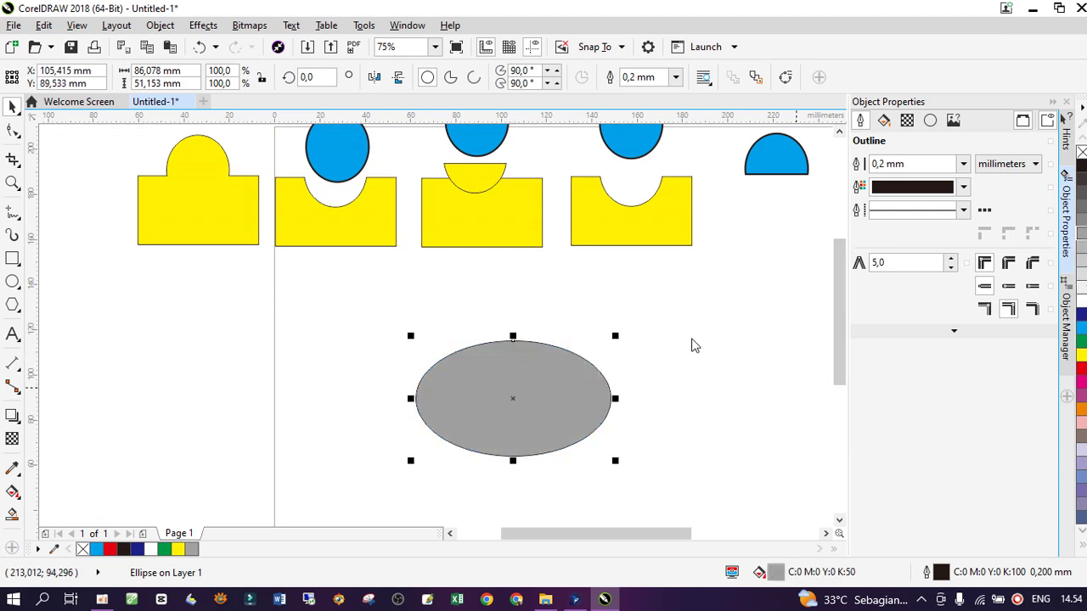
Draw an unfilled rectangle about 130 × 43 mm covering the upper half of the grey ellipse
key(F6)
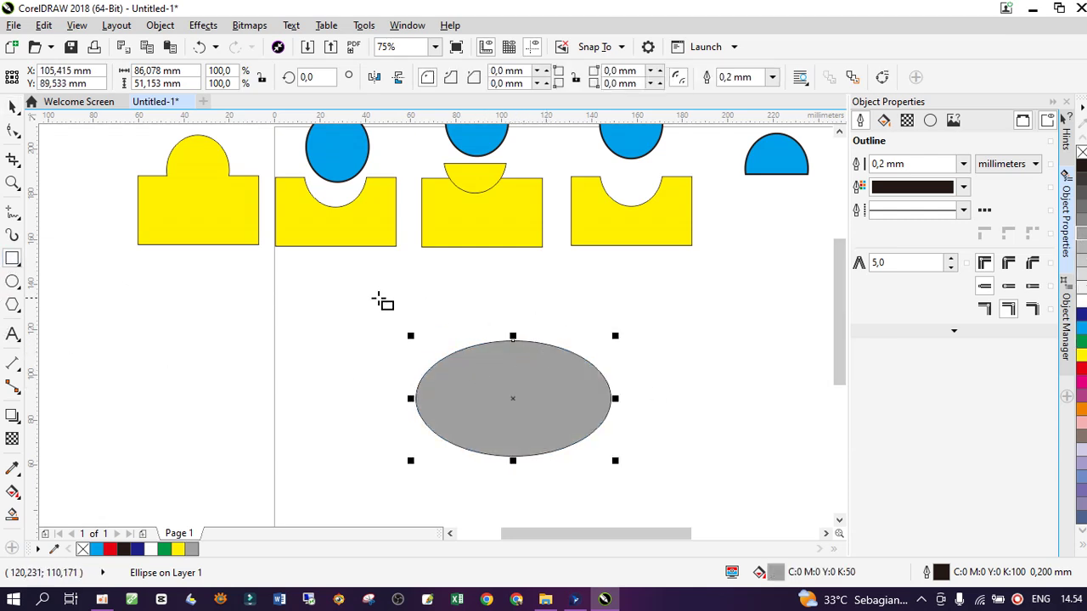
drag(359, 298, 653, 395)
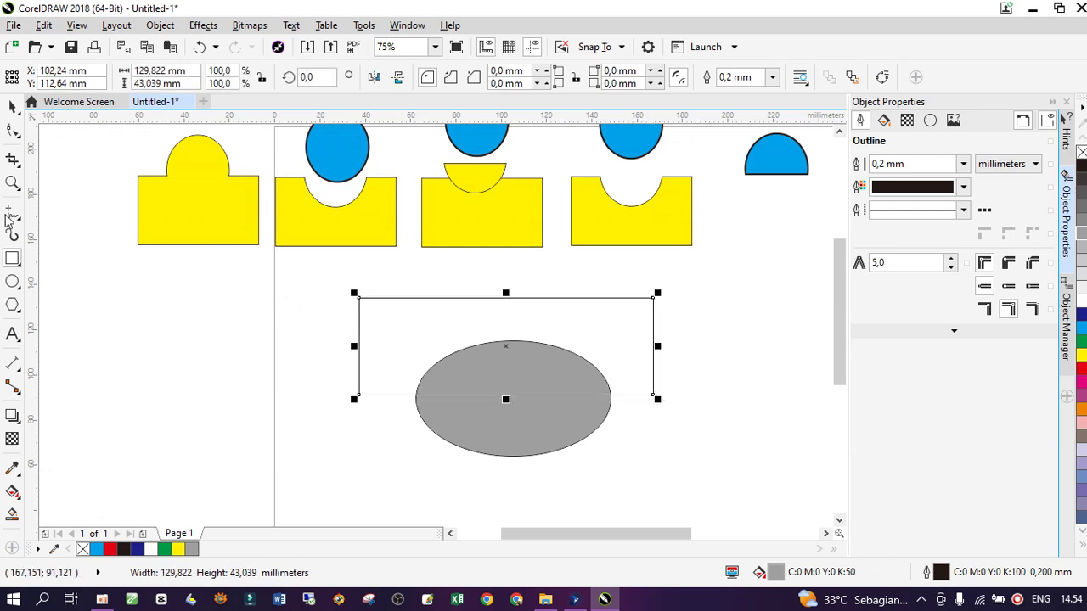
click(13, 109)
click(680, 409)
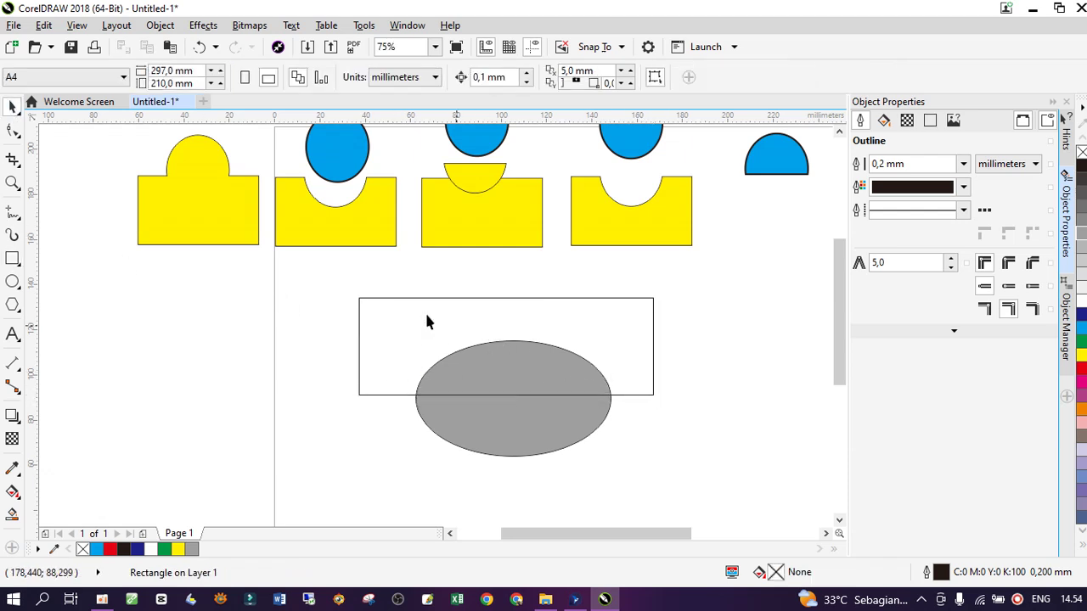
Trim the grey ellipse with the overlapping rectangle to leave a bowl shape, and delete the rectangle
drag(330, 268, 730, 504)
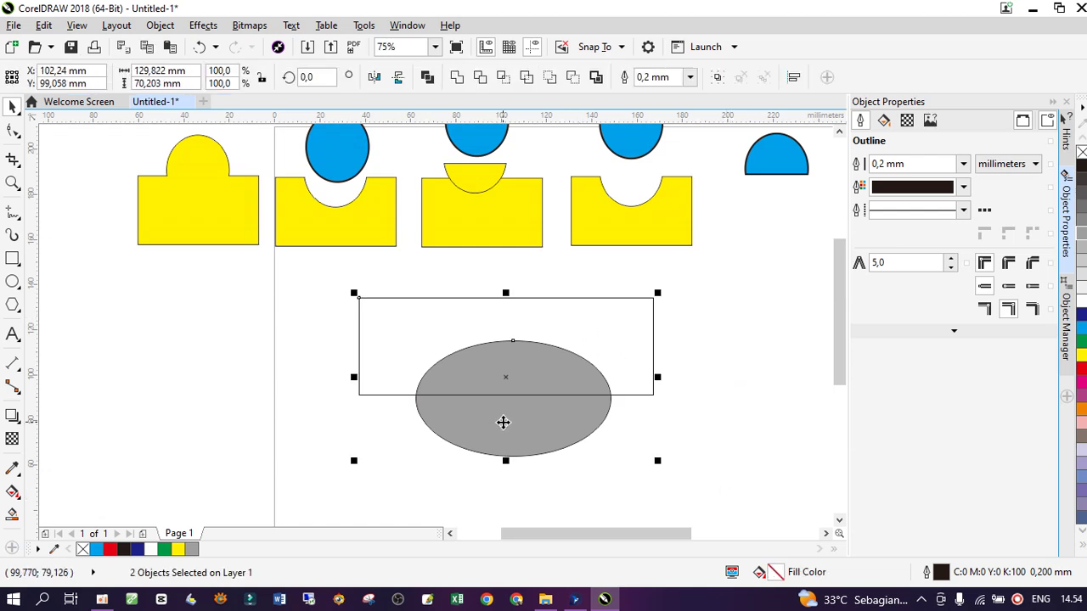
click(481, 77)
drag(624, 335, 370, 337)
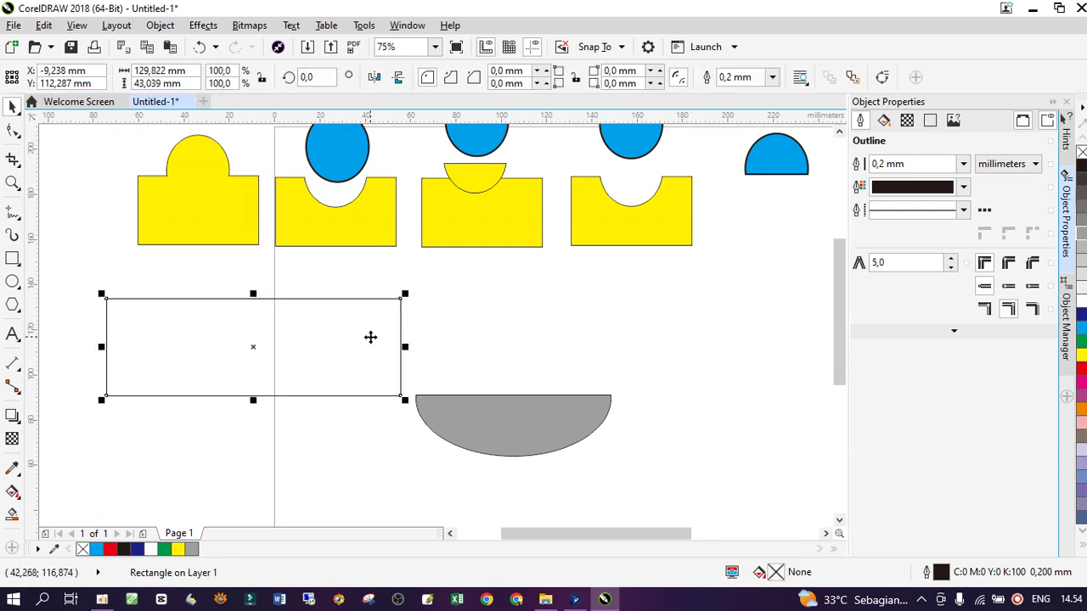
key(Delete)
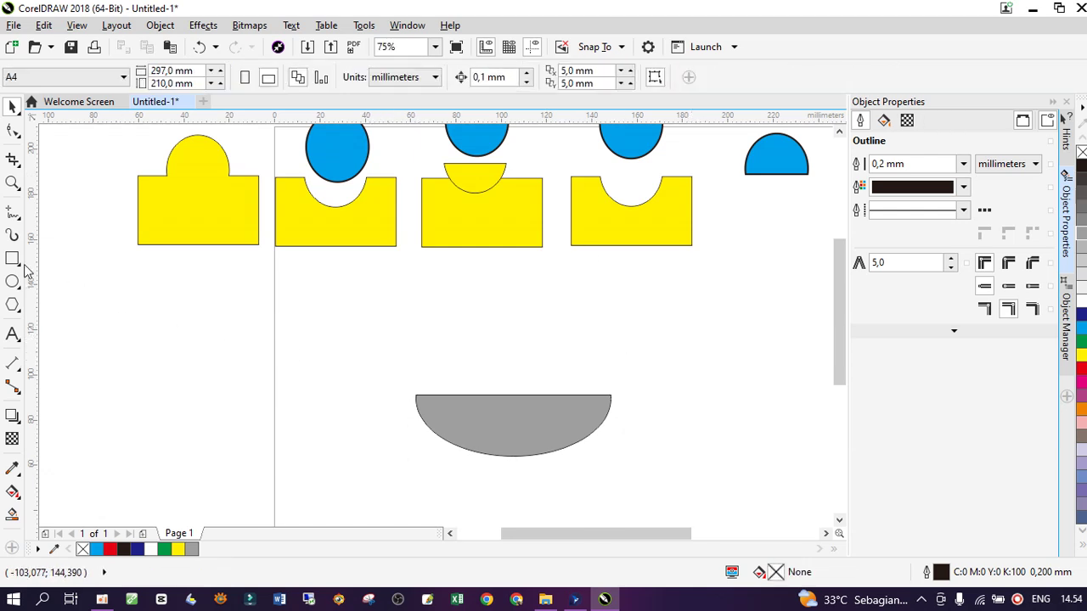
Draw a flat ellipse about 85 × 7 mm across the top of the grey half-ellipse, starting at its upper-left node
click(13, 281)
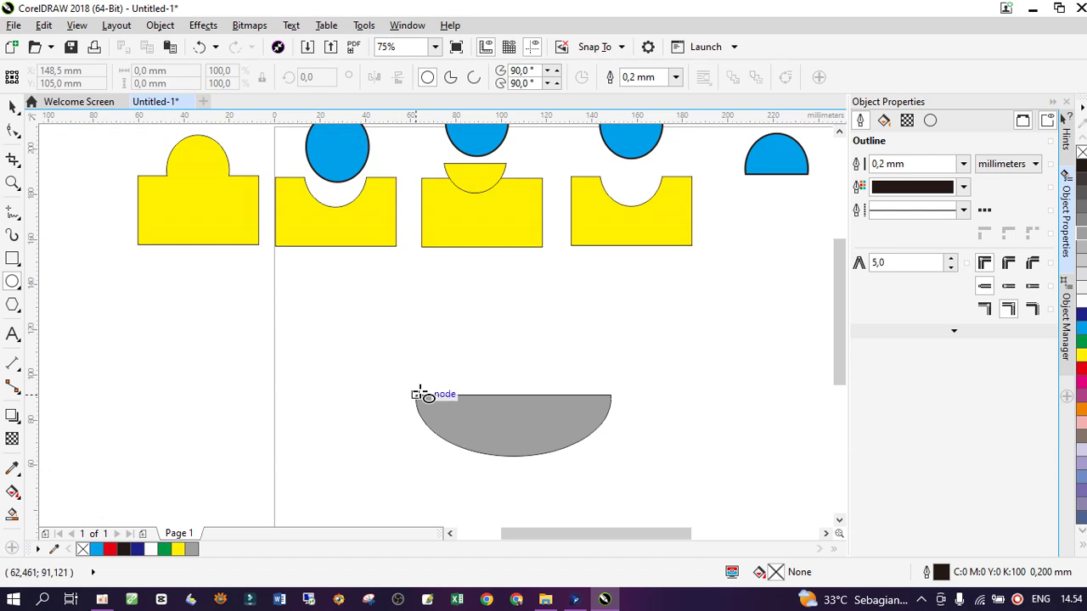
drag(416, 393, 613, 412)
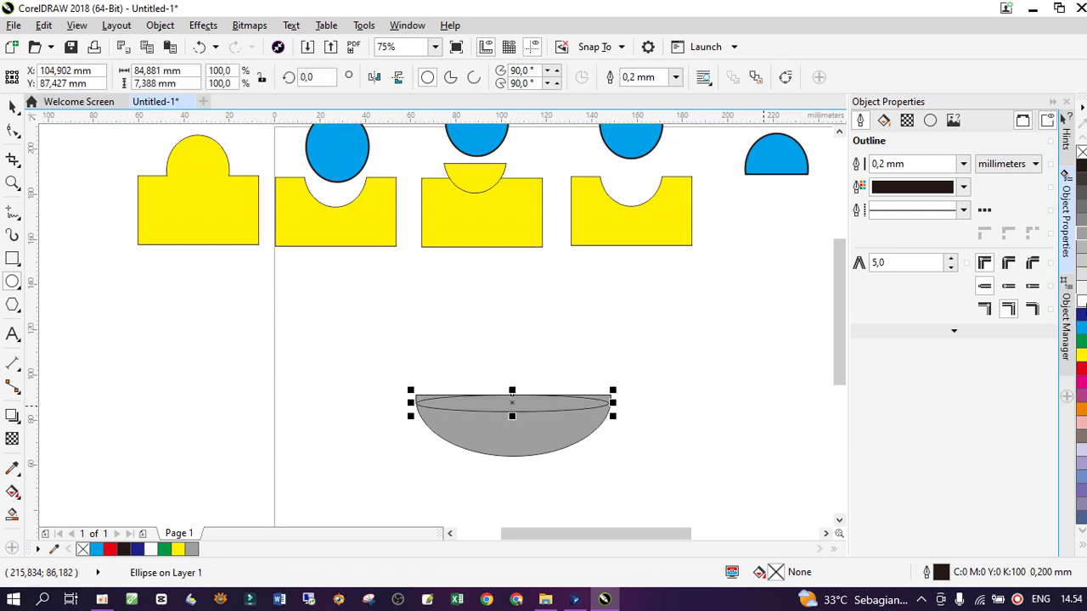
Fill the flat ellipse with white and move it up about 4 mm to form the bowl's rim
click(1081, 299)
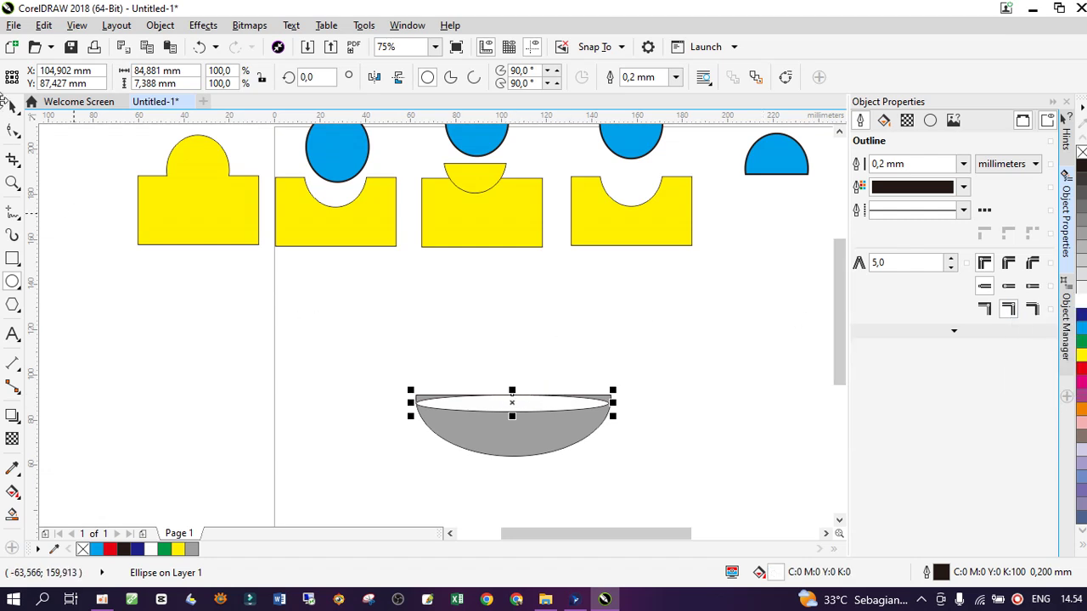
click(13, 108)
scroll(533, 393, up, 2)
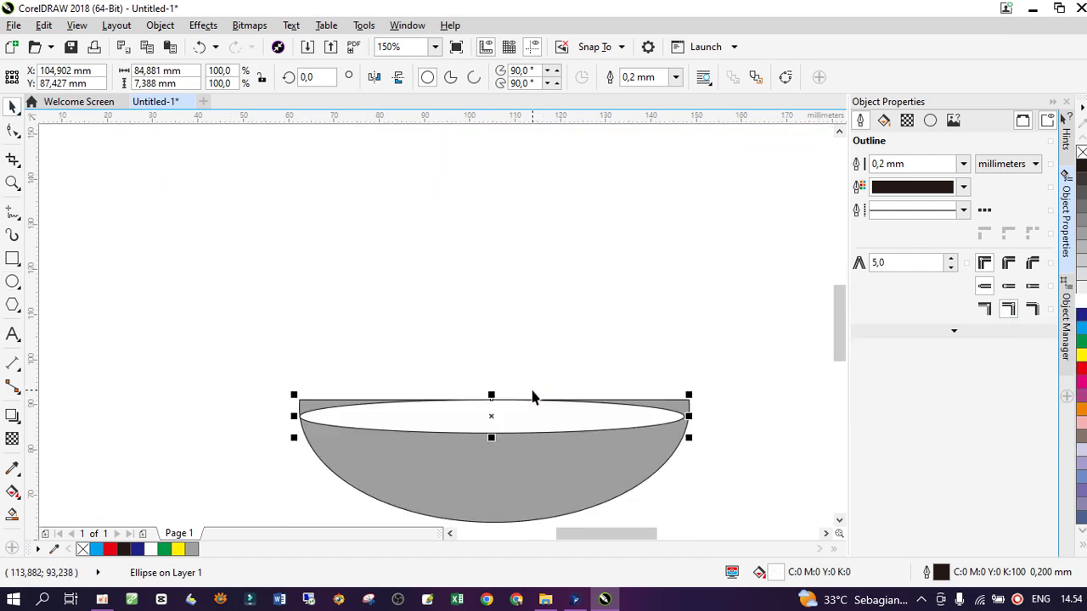
drag(532, 412, 531, 394)
scroll(696, 410, up, 1)
scroll(680, 412, down, 1)
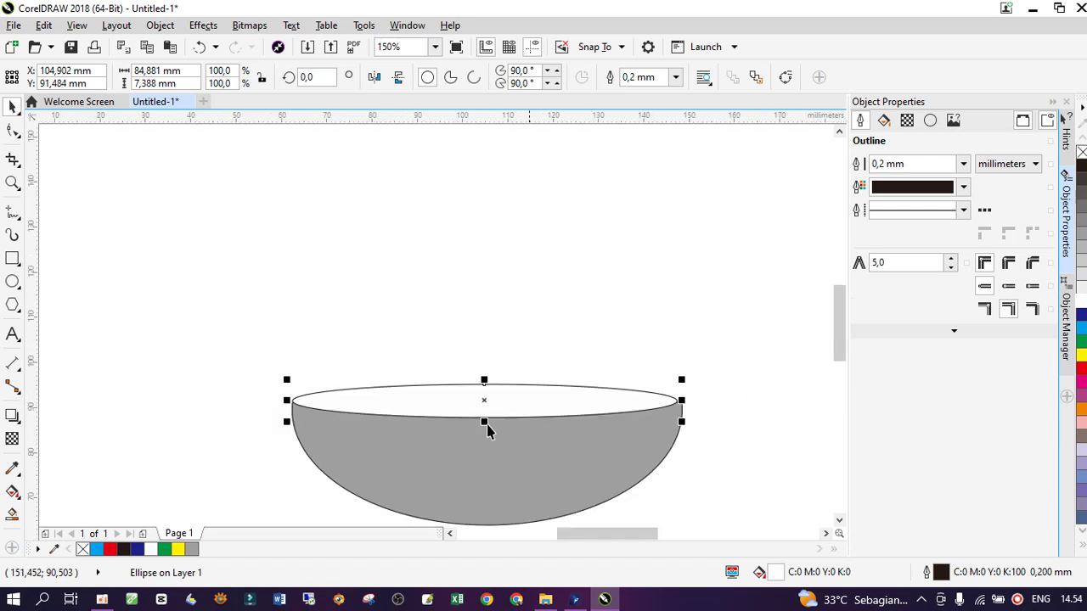
Fit the rim ellipse's left end to the bowl's upper-left corner, nudging it down and widening it to about 85.4 mm
click(254, 414)
click(287, 409)
scroll(293, 403, up, 6)
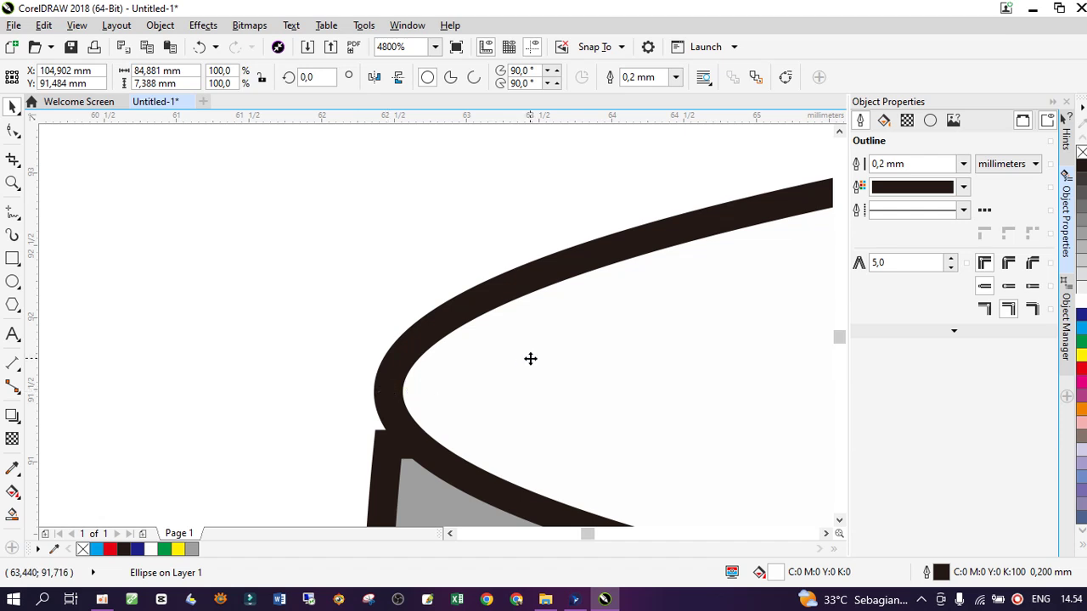
drag(529, 360, 564, 387)
drag(421, 419, 388, 420)
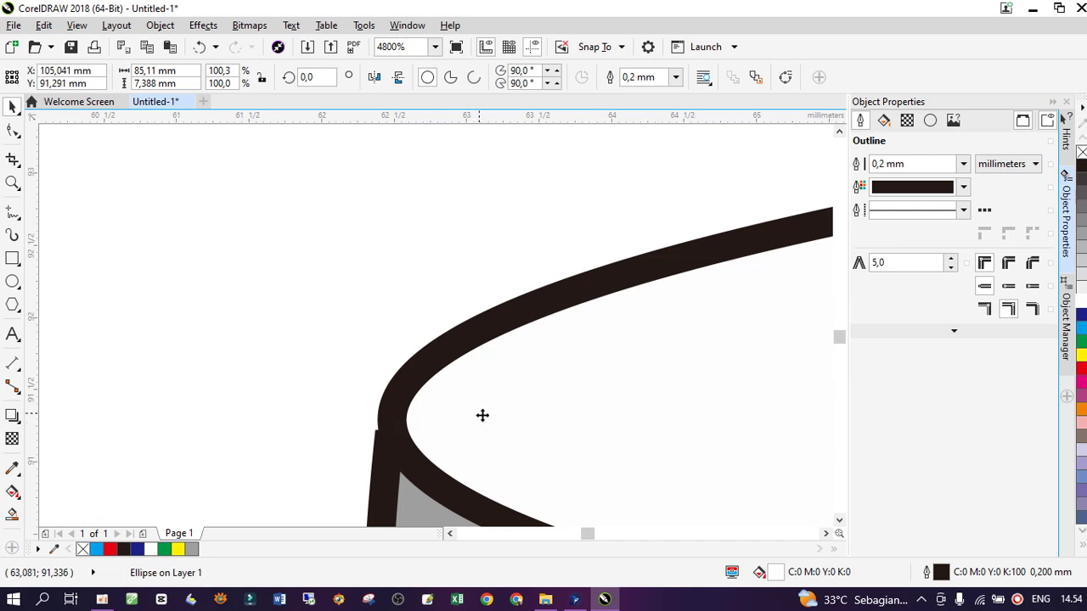
drag(483, 416, 514, 449)
drag(421, 447, 386, 444)
scroll(281, 376, down, 6)
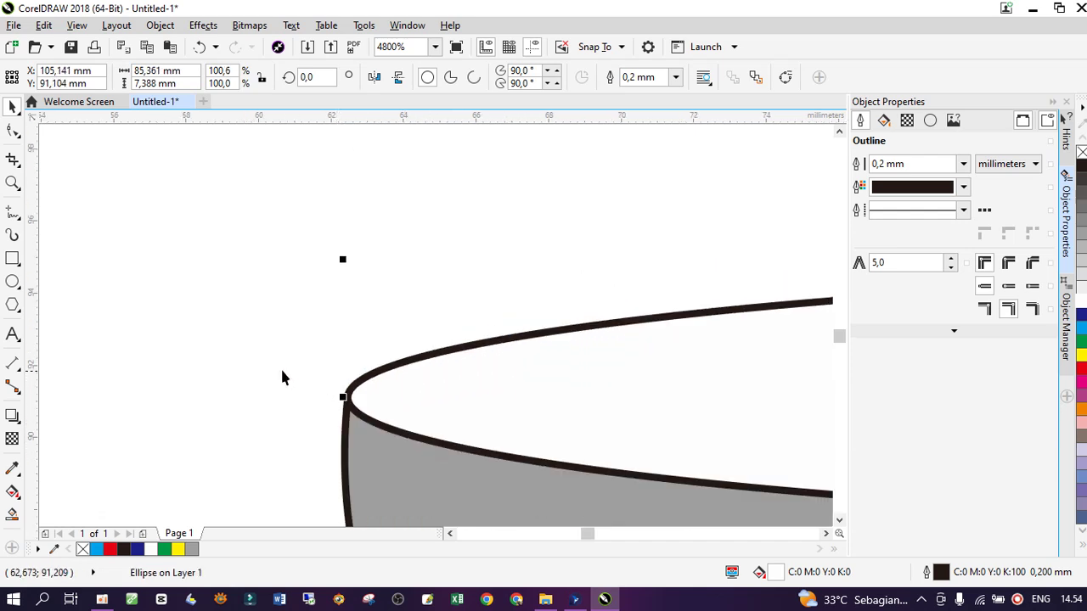
Stretch the rim ellipse's right end to the bowl's upper-right corner, making it about 85.9 mm wide, and deselect it
scroll(543, 374, up, 2)
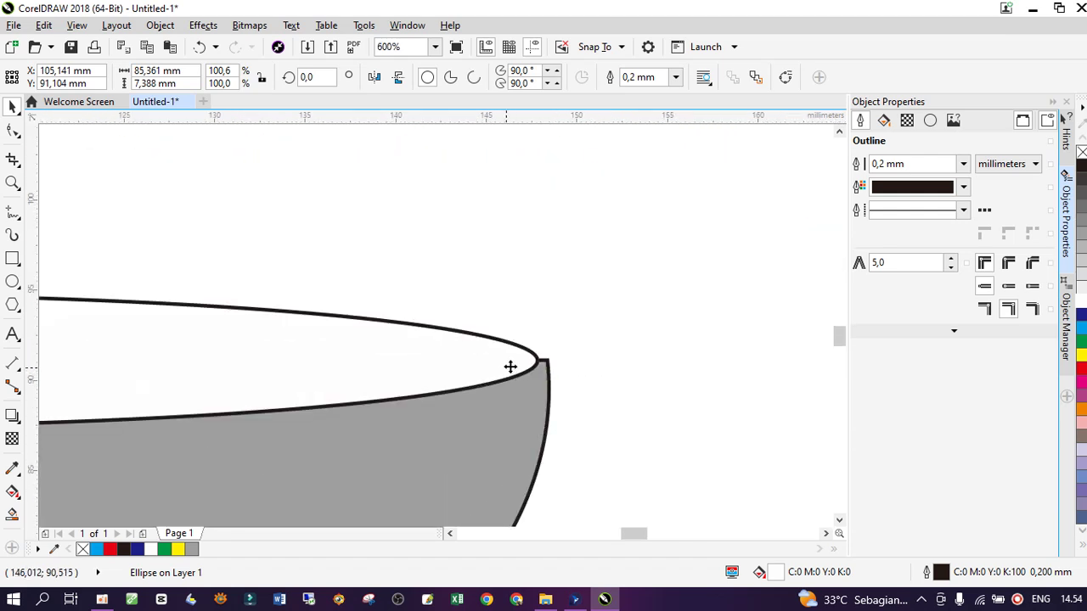
scroll(509, 366, up, 4)
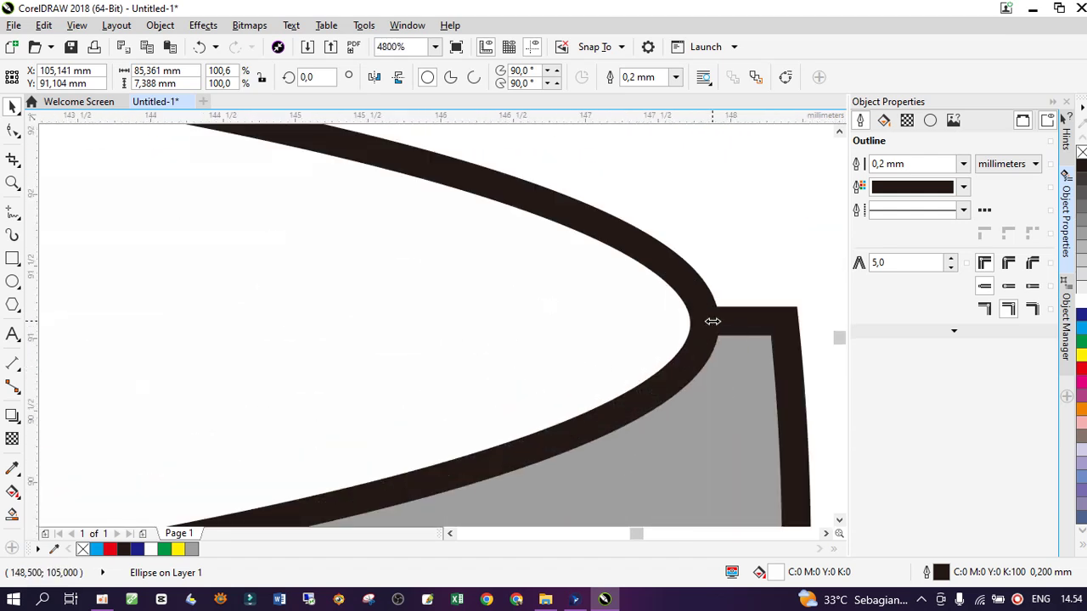
drag(710, 319, 786, 320)
scroll(529, 322, down, 6)
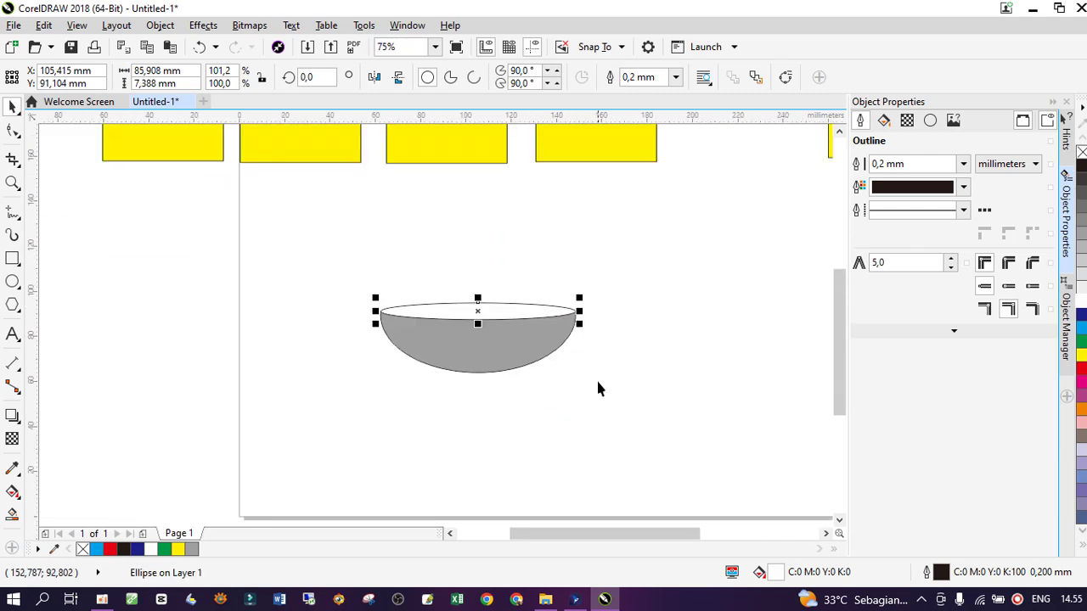
click(598, 388)
scroll(480, 362, up, 1)
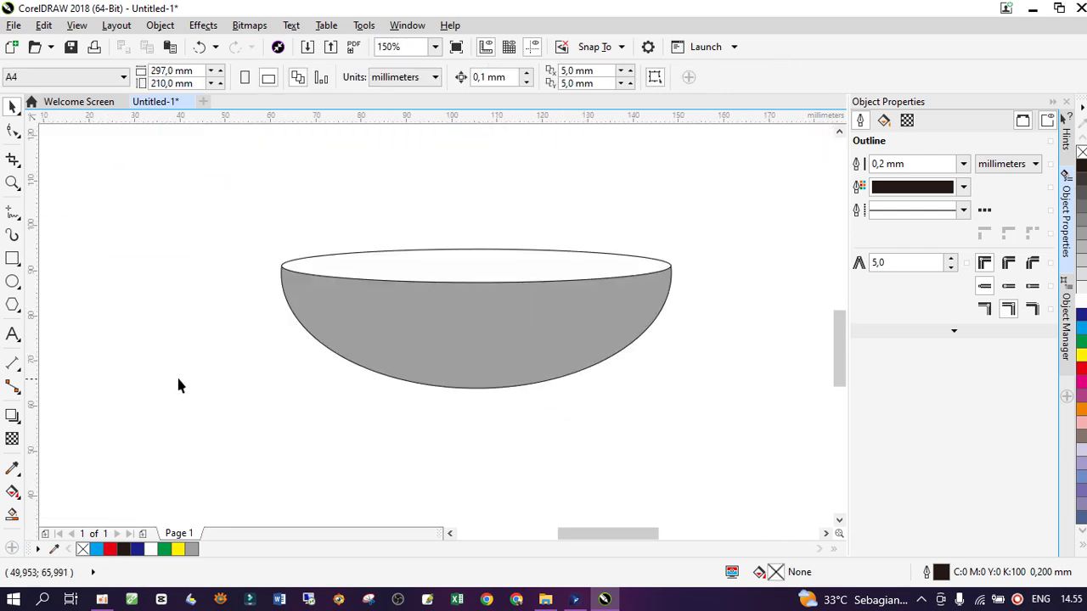
Draw an ellipse about 69 × 17 mm over the bowl's bottom as its foot and fill it with 50% black
click(13, 281)
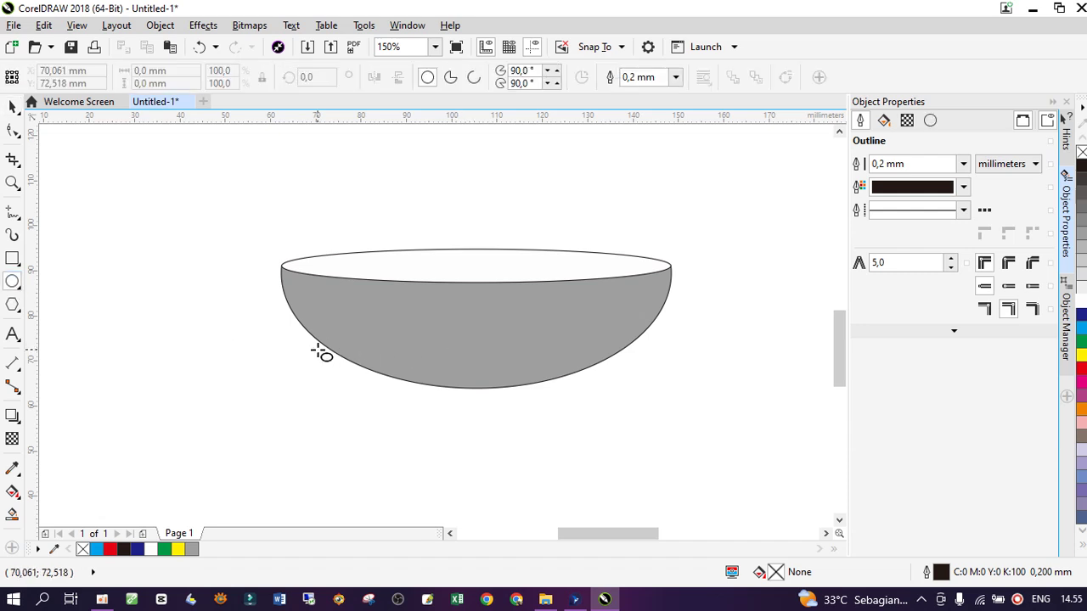
mouse_move(315, 349)
mouse_down()
mouse_move(582, 430)
mouse_move(635, 433)
mouse_up()
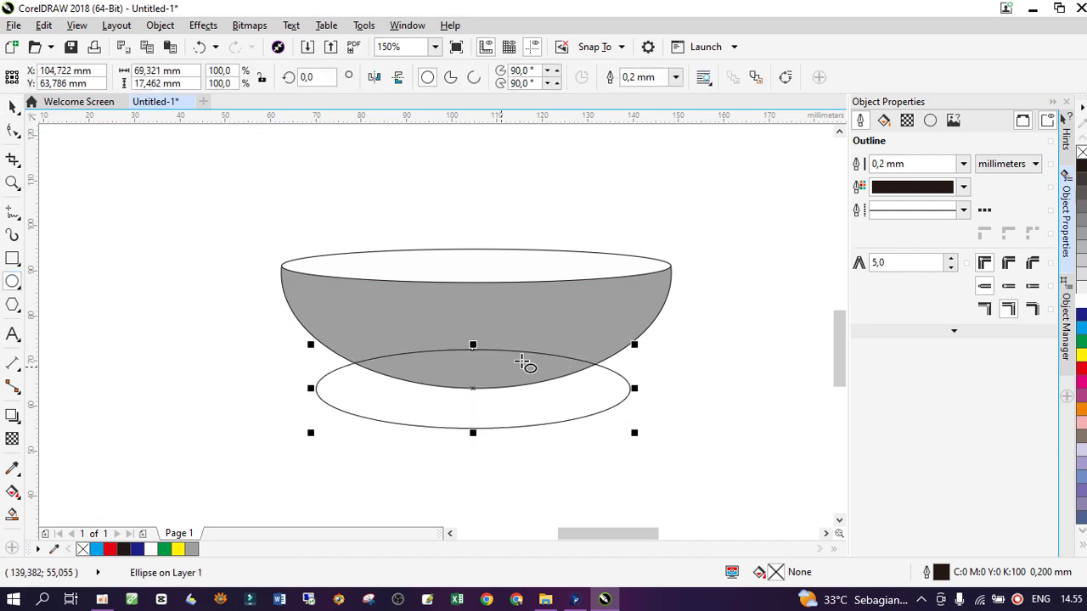
drag(473, 348, 473, 348)
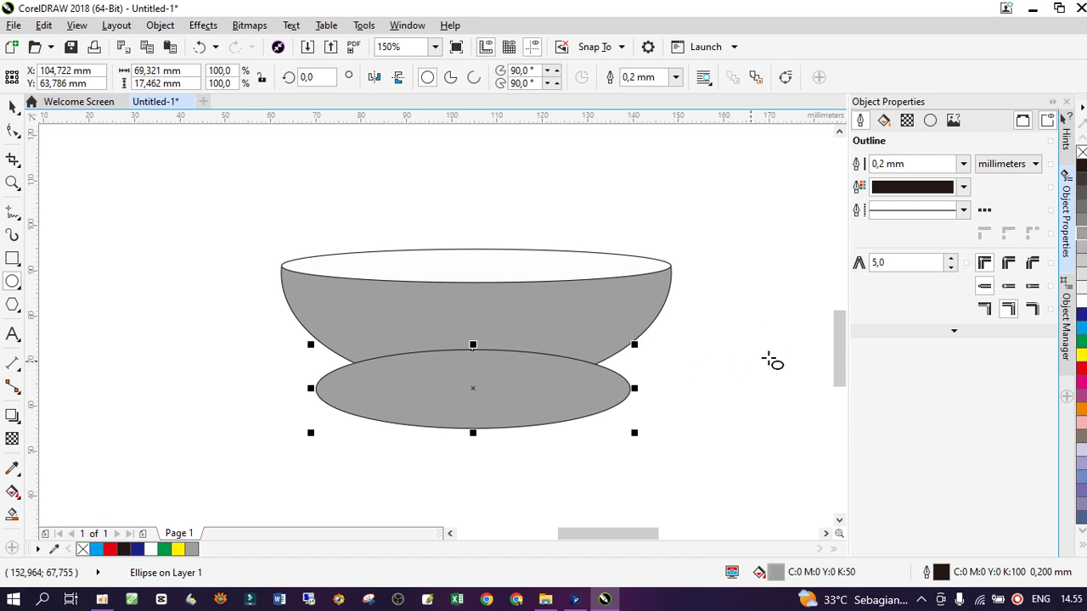
click(13, 106)
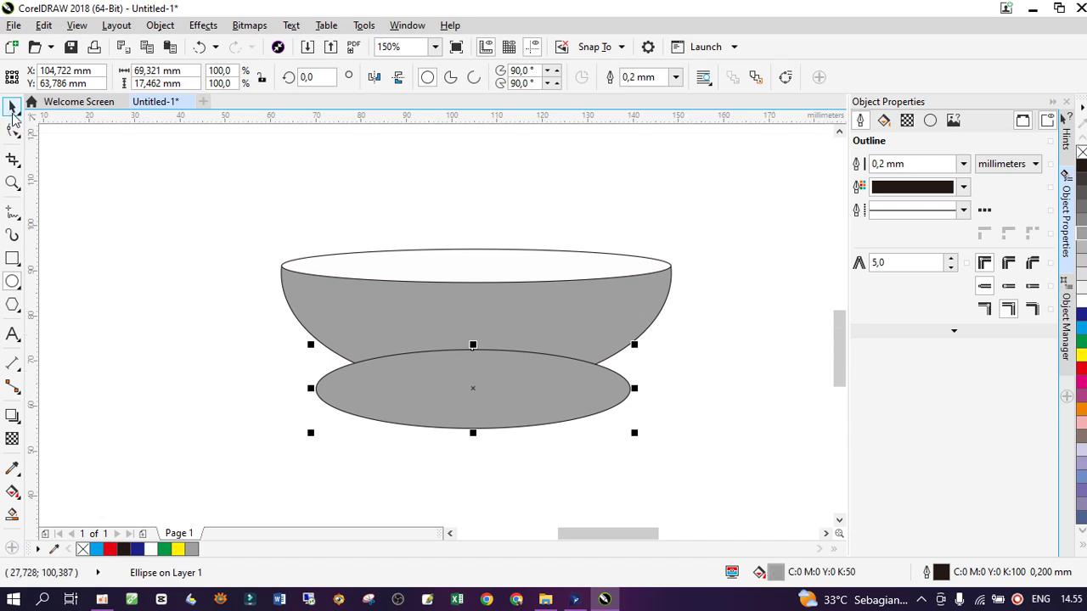
click(172, 357)
click(475, 360)
Select all three bowl objects and move them together into the empty area below the page
scroll(476, 359, down, 2)
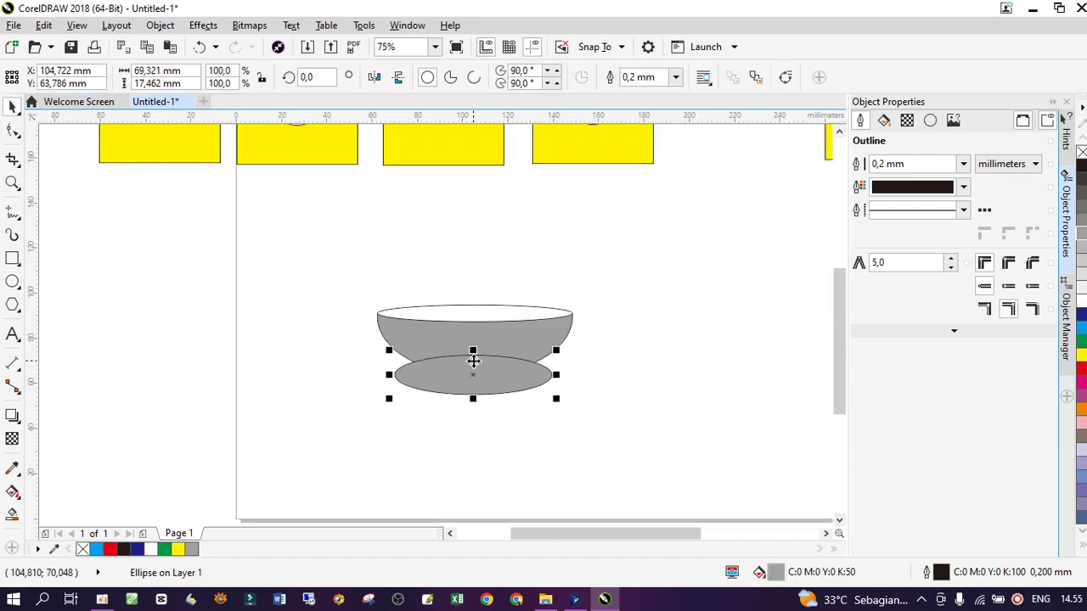
drag(393, 314, 597, 431)
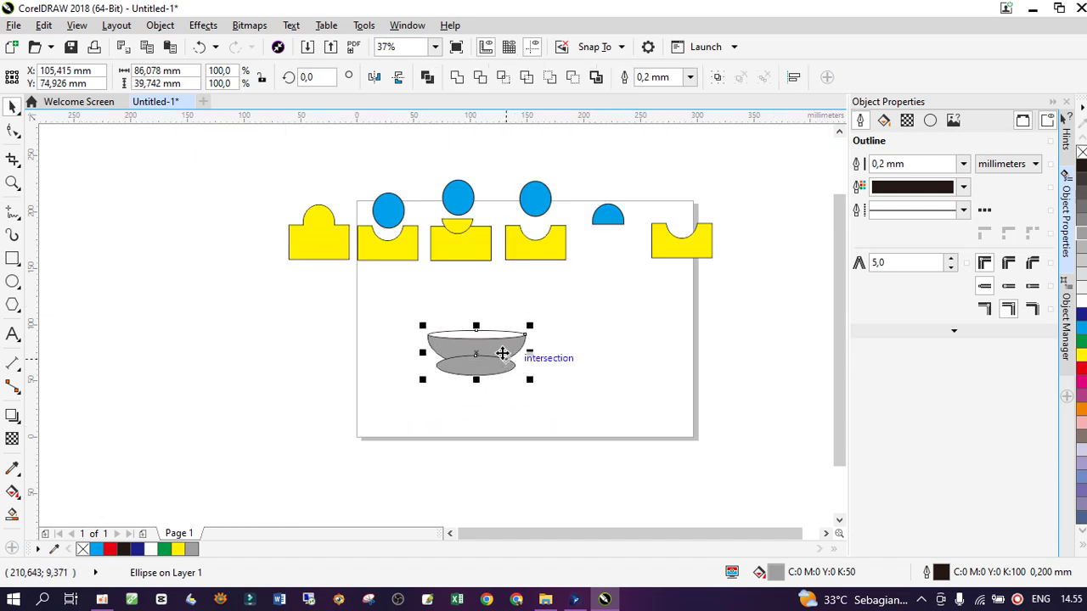
drag(505, 354, 605, 482)
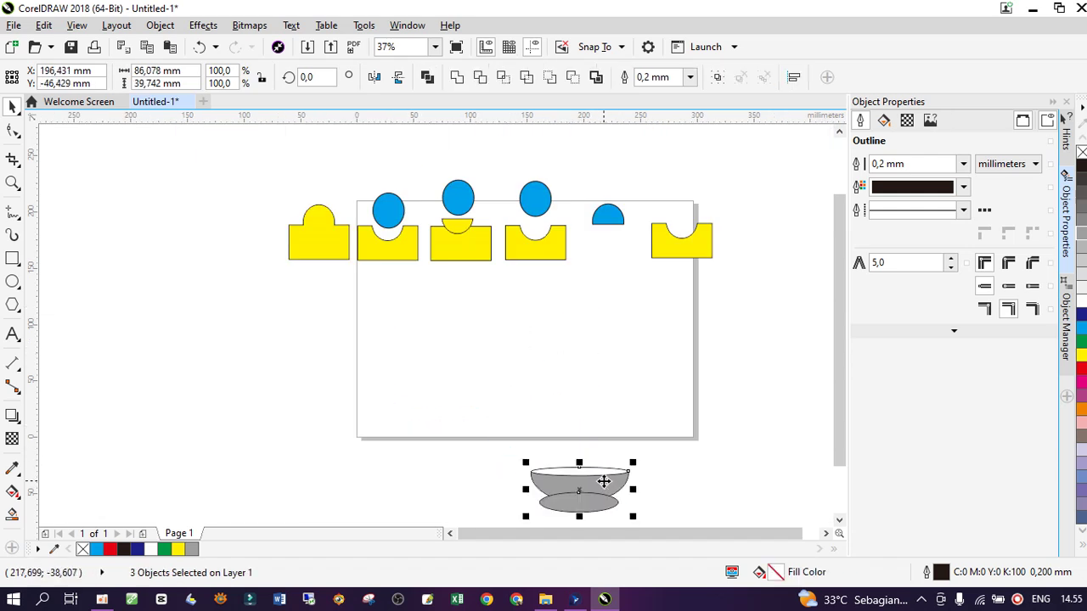
click(252, 357)
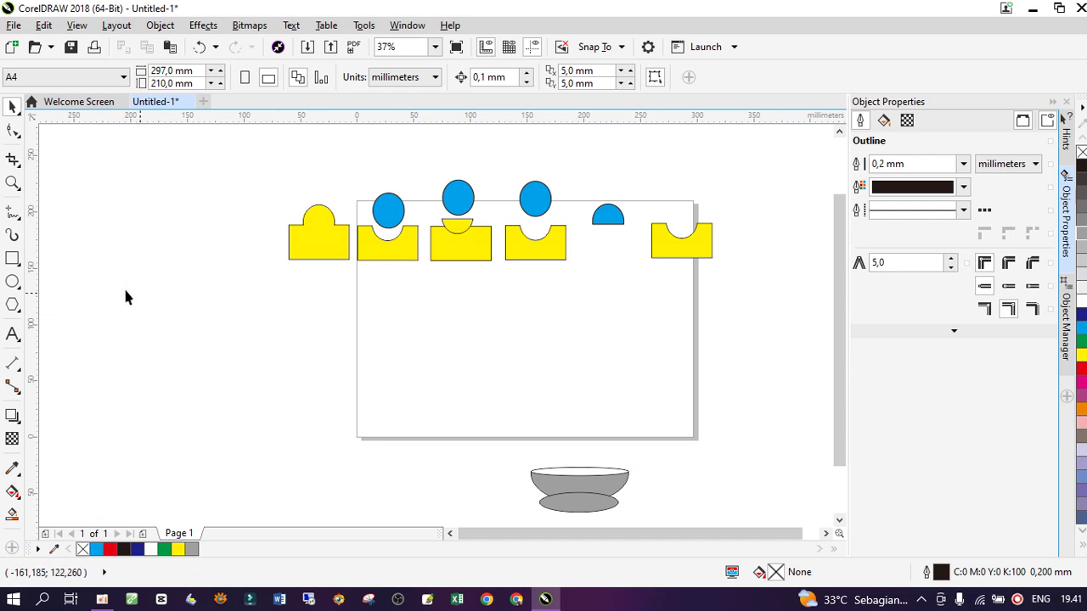
Draw a rectangle about 129 × 92 mm on the page below the row of shapes and fill it red
click(13, 259)
drag(411, 316, 557, 421)
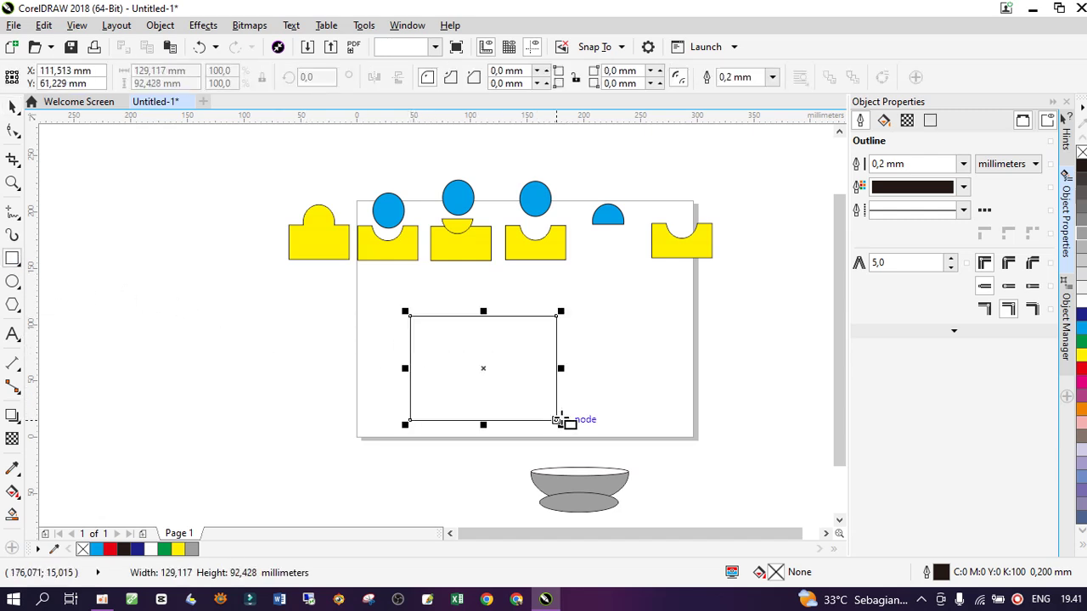
click(1081, 368)
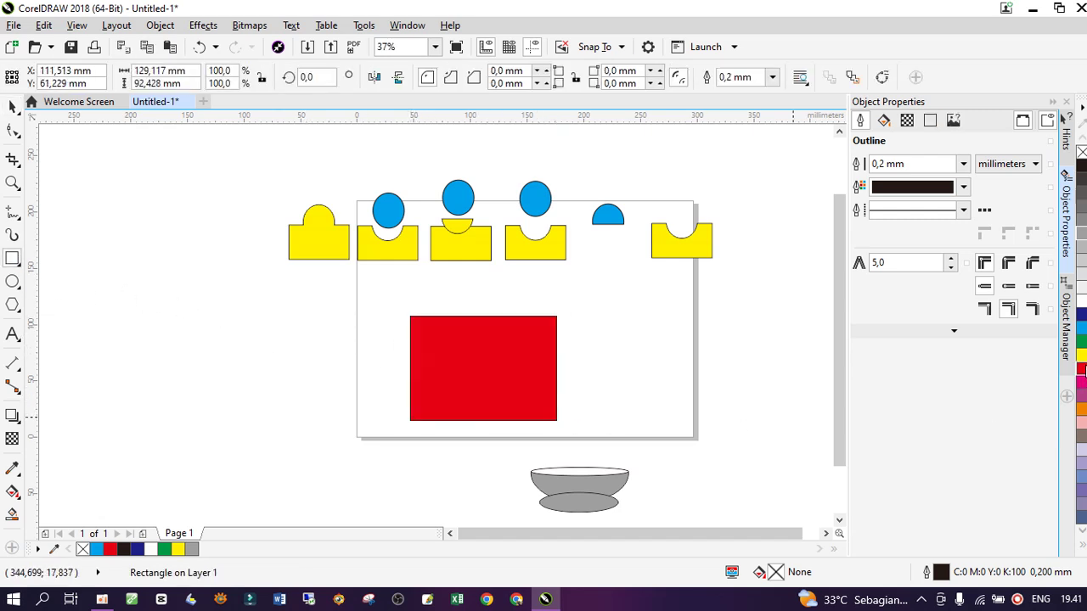
Draw an ellipse about 52 × 45 mm beside the red rectangle's left edge and fill it cyan
click(13, 283)
drag(303, 343, 362, 396)
click(1082, 331)
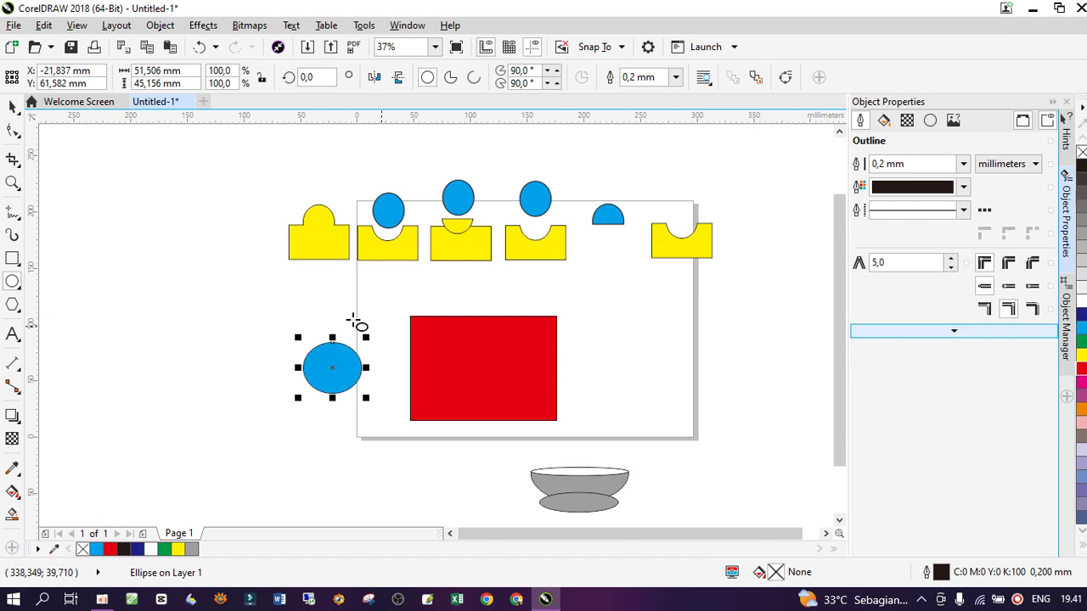
Place the cyan ellipse by eye at the centre of the red rectangle
click(13, 106)
drag(350, 377, 518, 349)
scroll(486, 371, up, 4)
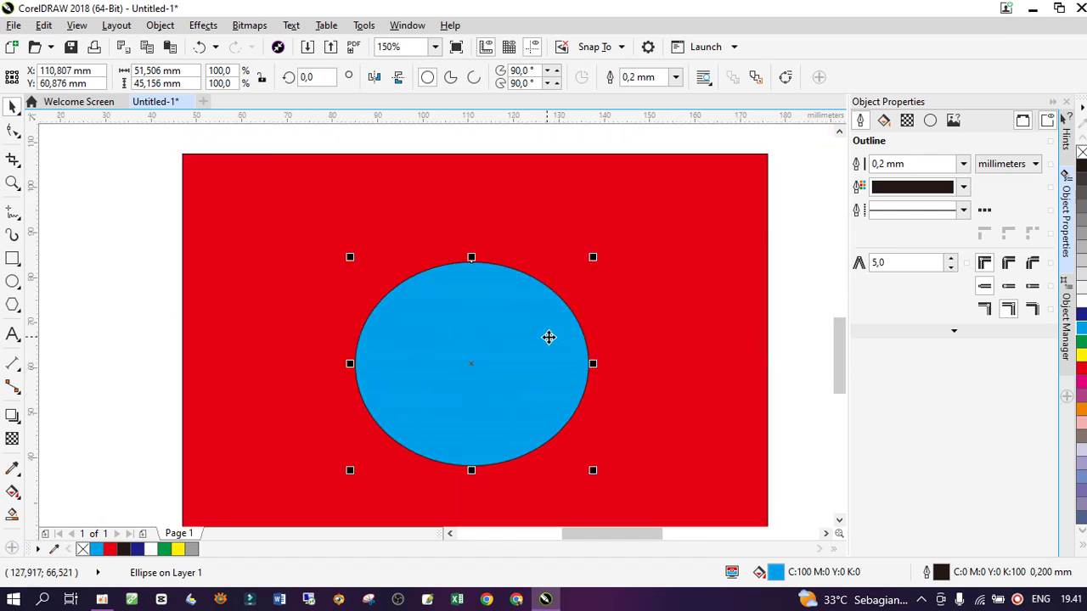
scroll(548, 337, down, 2)
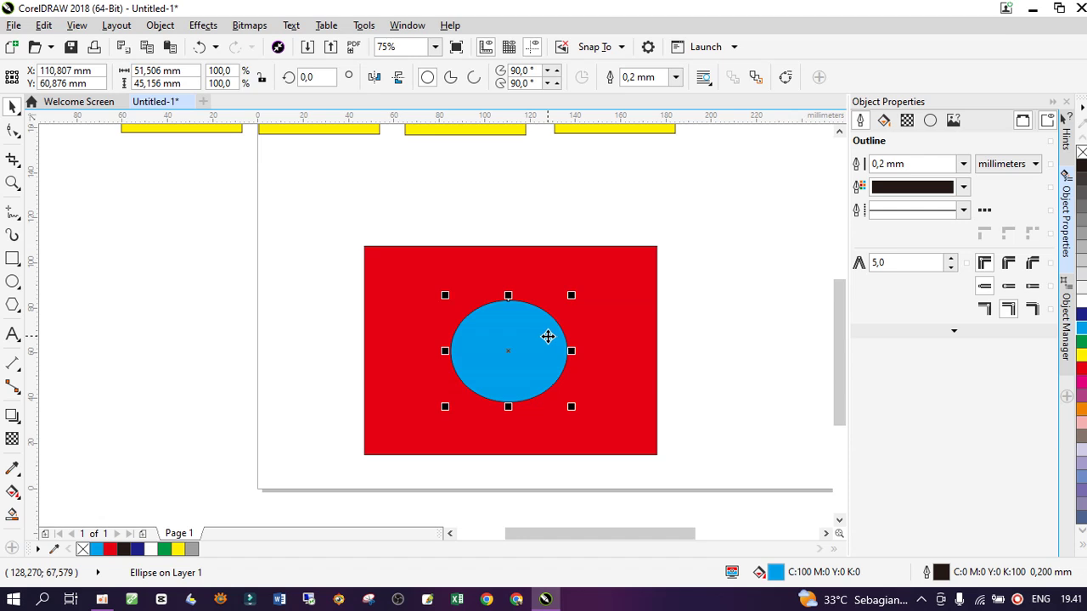
Move the cyan ellipse off the red rectangle into the empty area to the left of the page
click(718, 331)
drag(531, 340, 310, 331)
scroll(406, 329, down, 2)
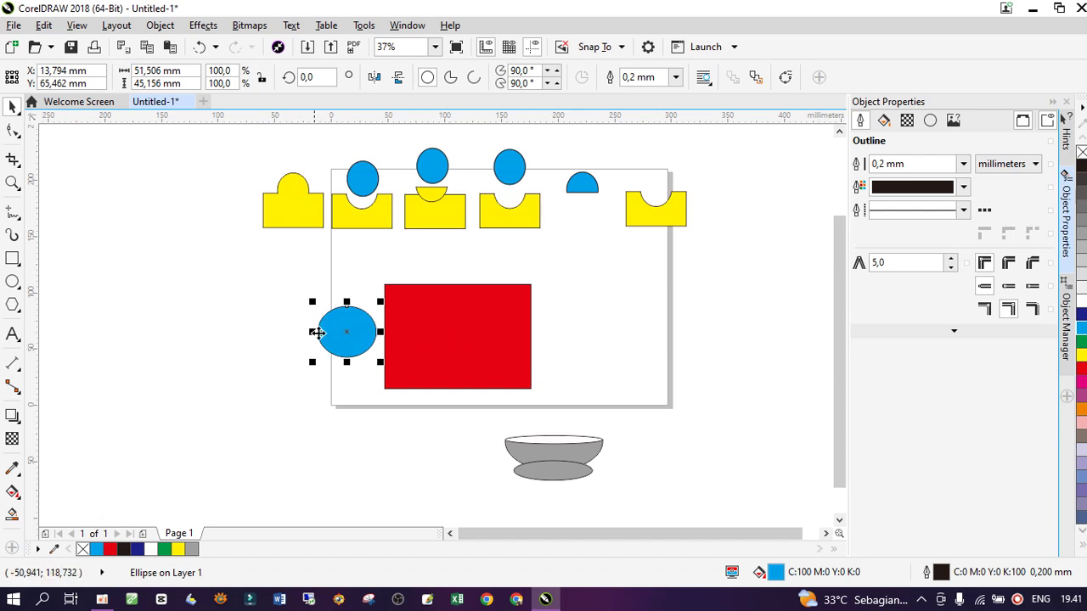
drag(340, 318, 272, 295)
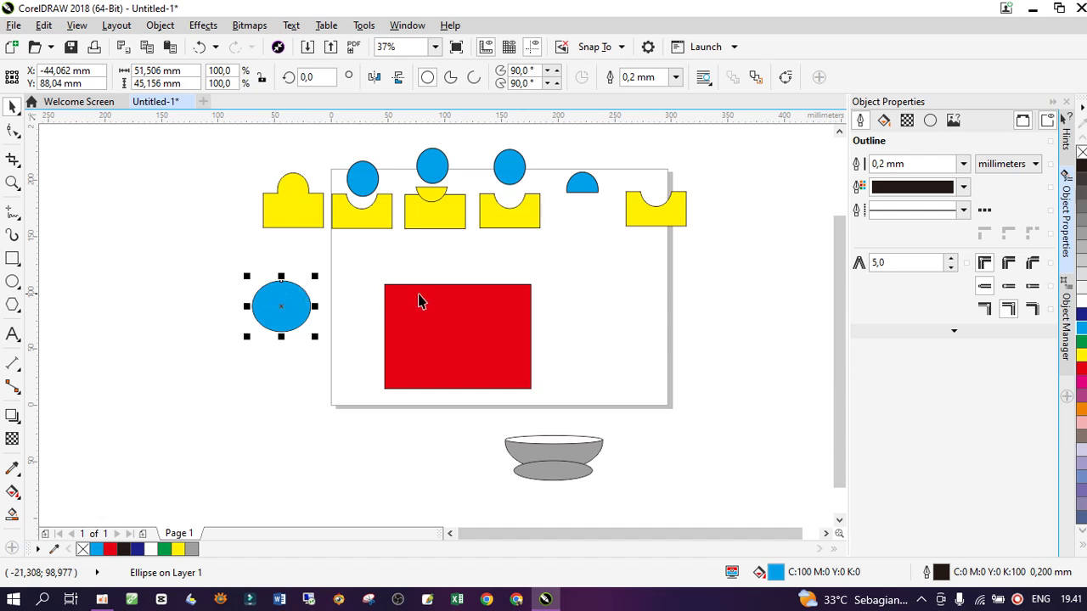
Show Align and Distribute for the ellipse and red rectangle, and demonstrate left, horizontal centre and right alignment
shift+click(467, 320)
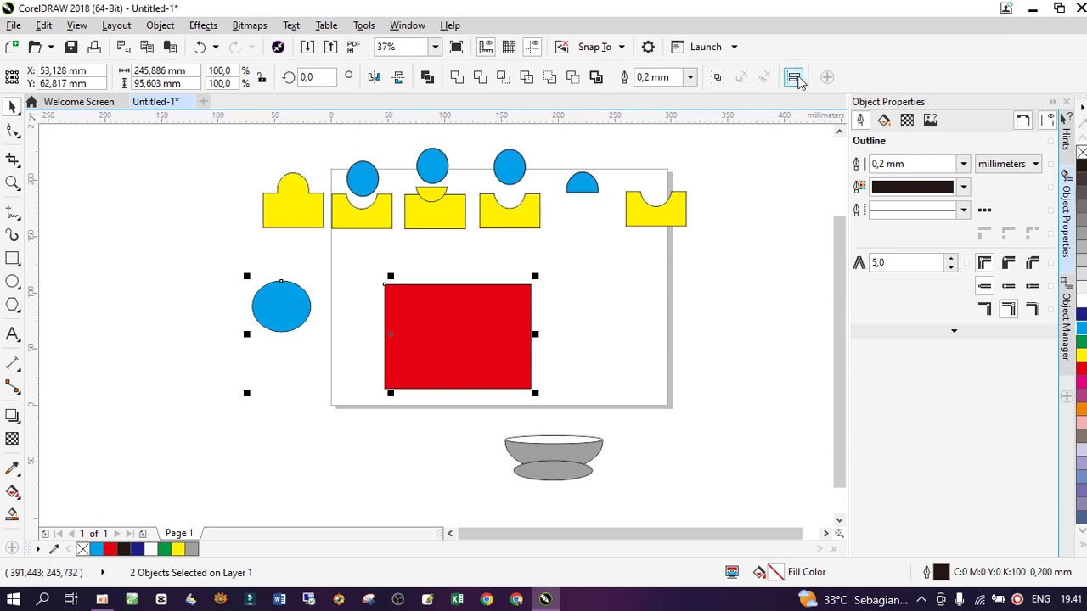
click(795, 79)
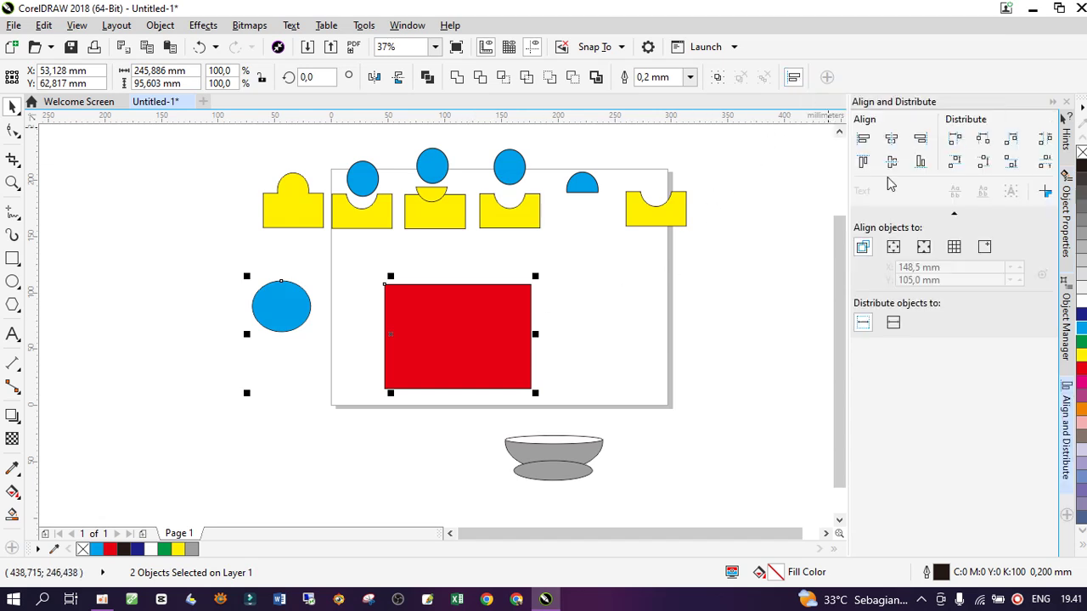
click(864, 140)
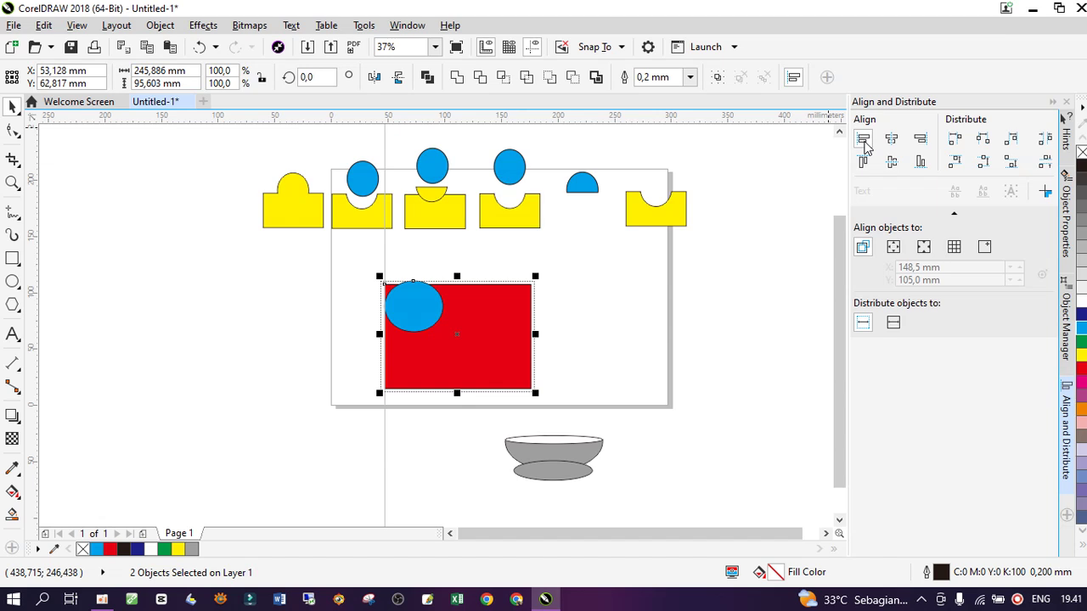
click(890, 140)
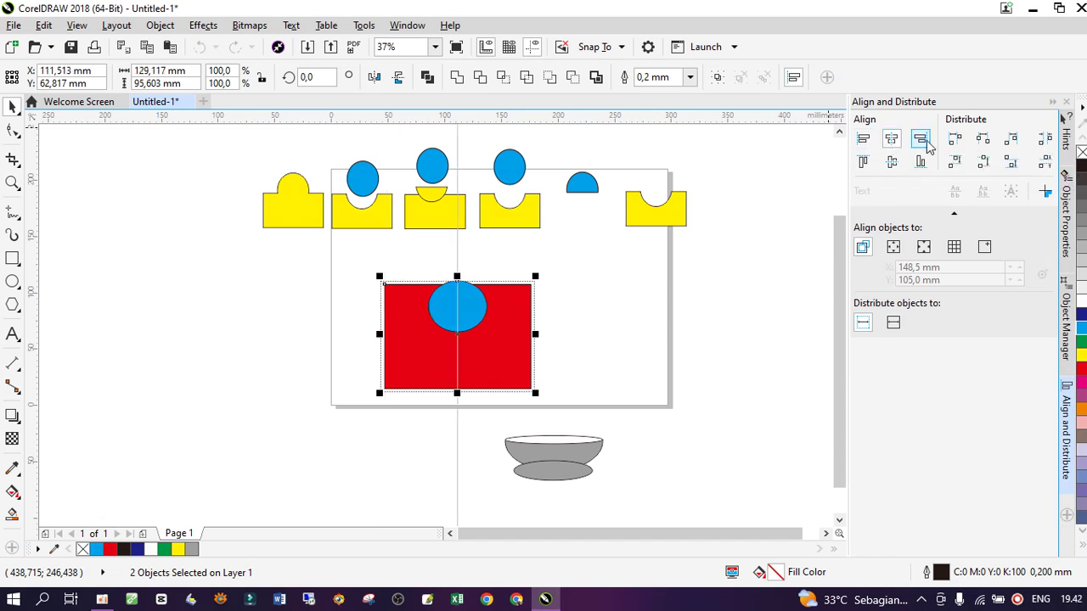
click(924, 141)
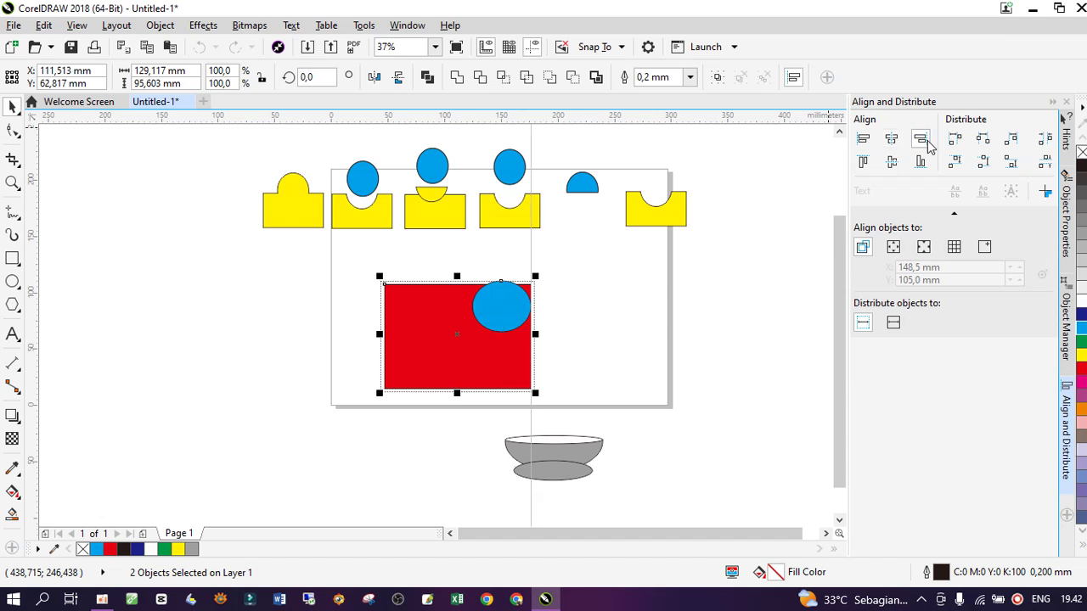
Demonstrate top, vertical centre and bottom alignment of the ellipse with the red rectangle
click(864, 163)
click(890, 163)
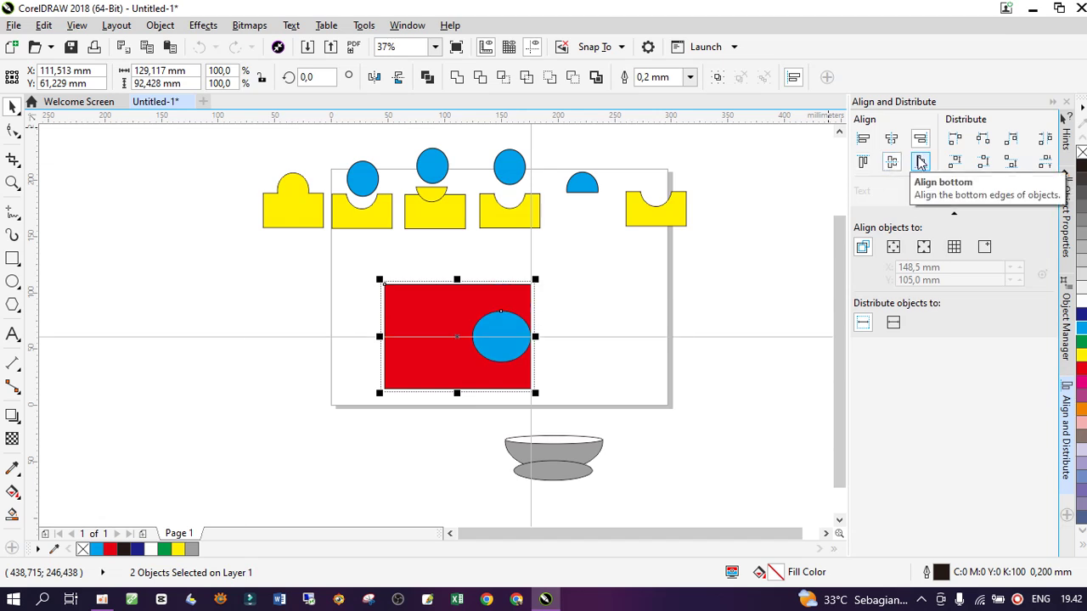
click(920, 162)
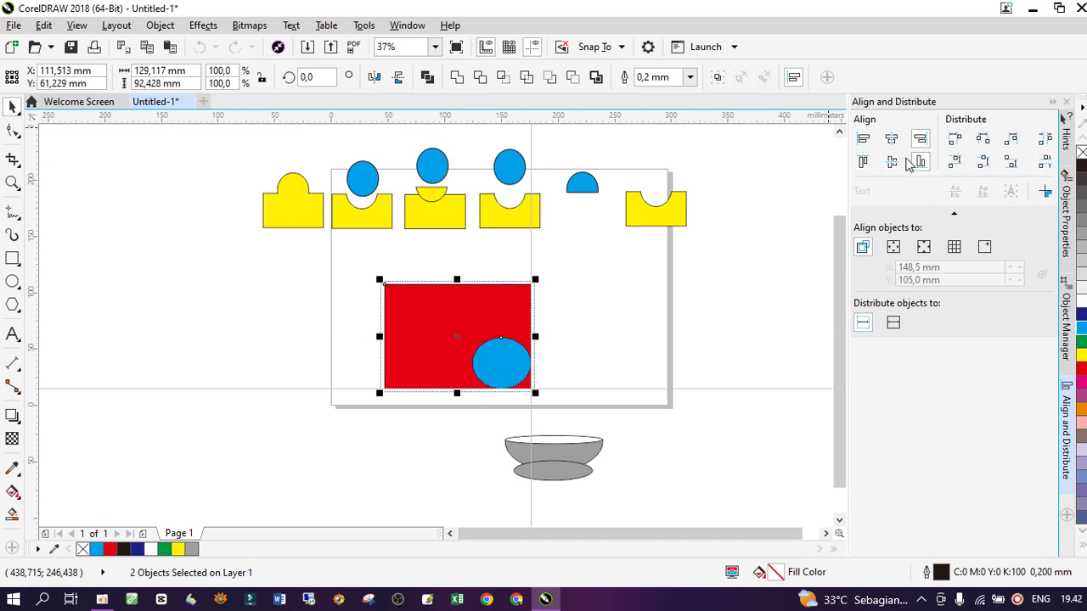
Align the ellipse to the red rectangle's centre both vertically and horizontally
click(891, 162)
click(902, 146)
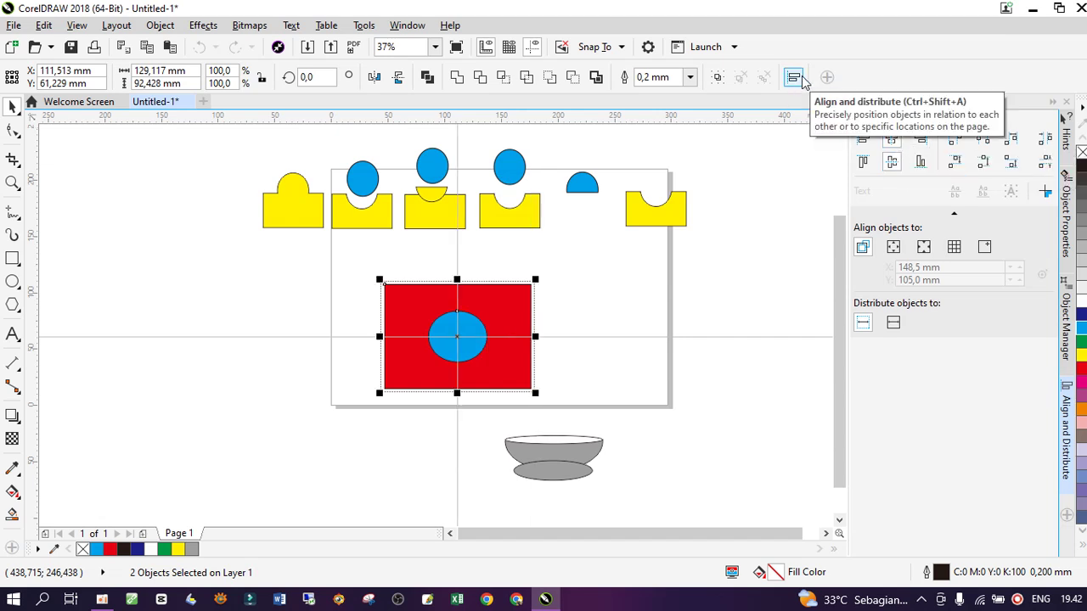
click(889, 144)
Move the ellipse out to the rectangle's left and centre the two objects horizontally on each other
drag(460, 347, 327, 331)
drag(253, 263, 620, 402)
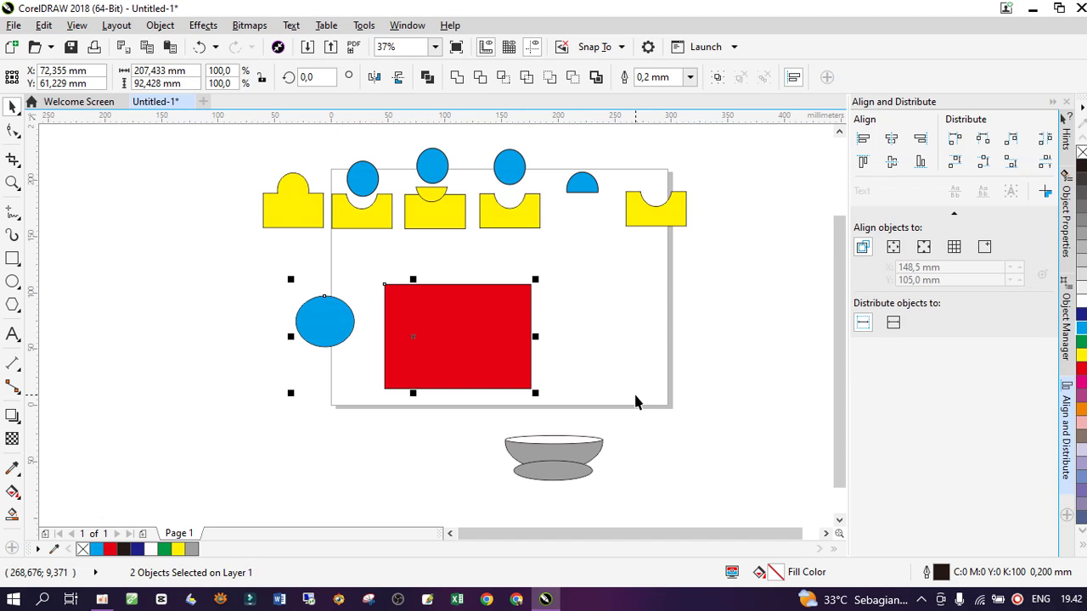
key(c)
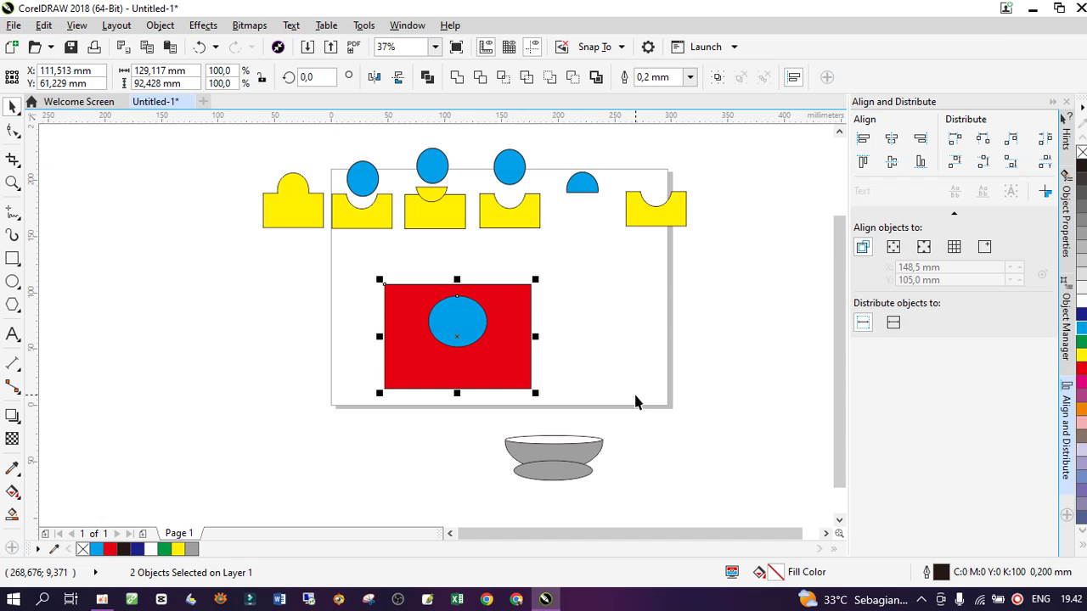
Demonstrate left, right, top and bottom alignment of the blue ellipse with the red rectangle
key(l)
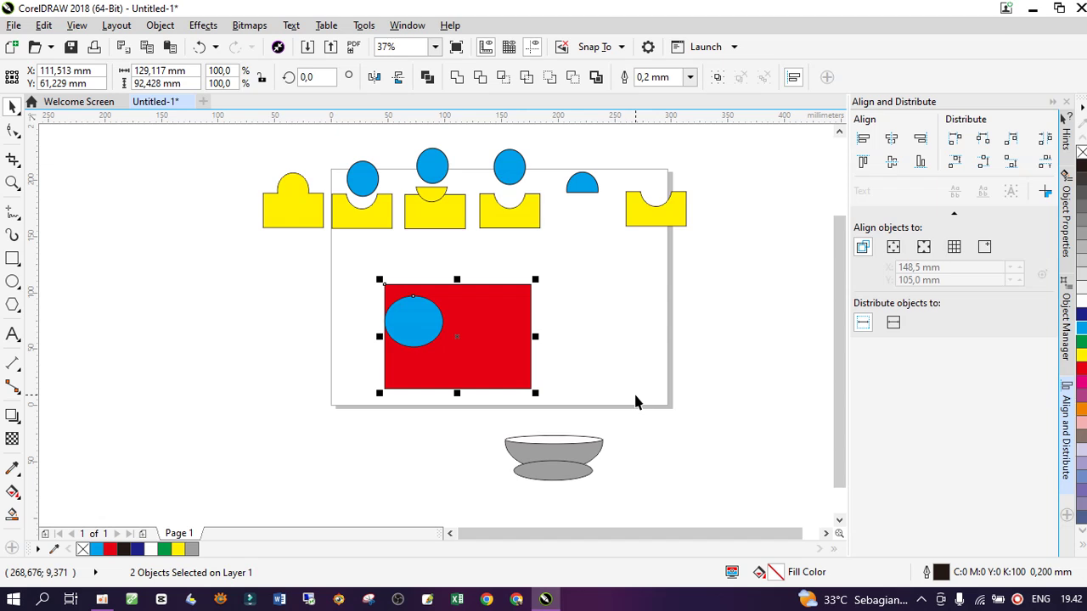
key(r)
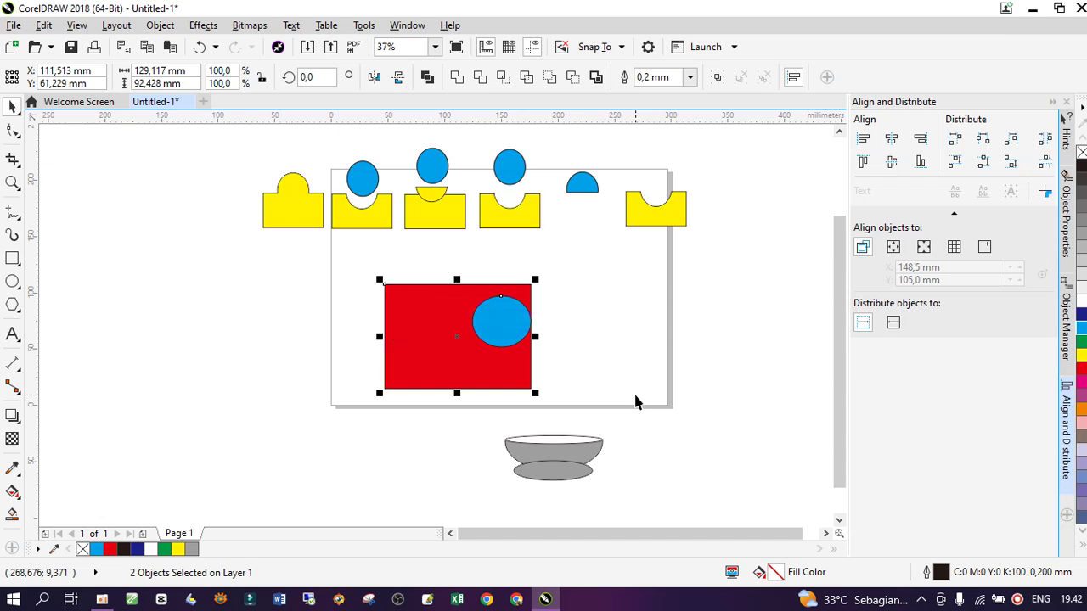
key(t)
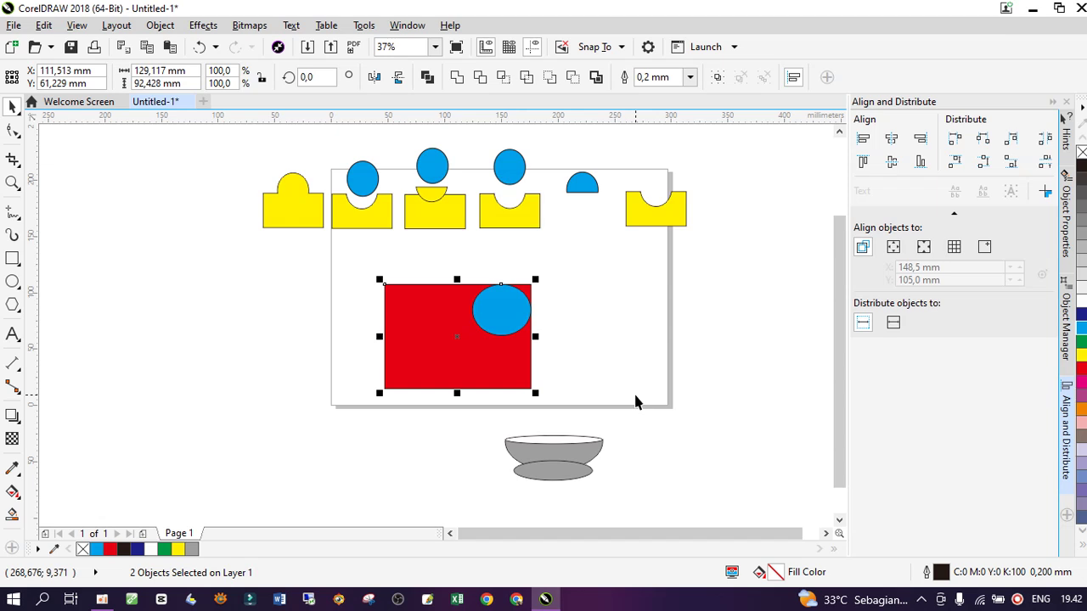
key(b)
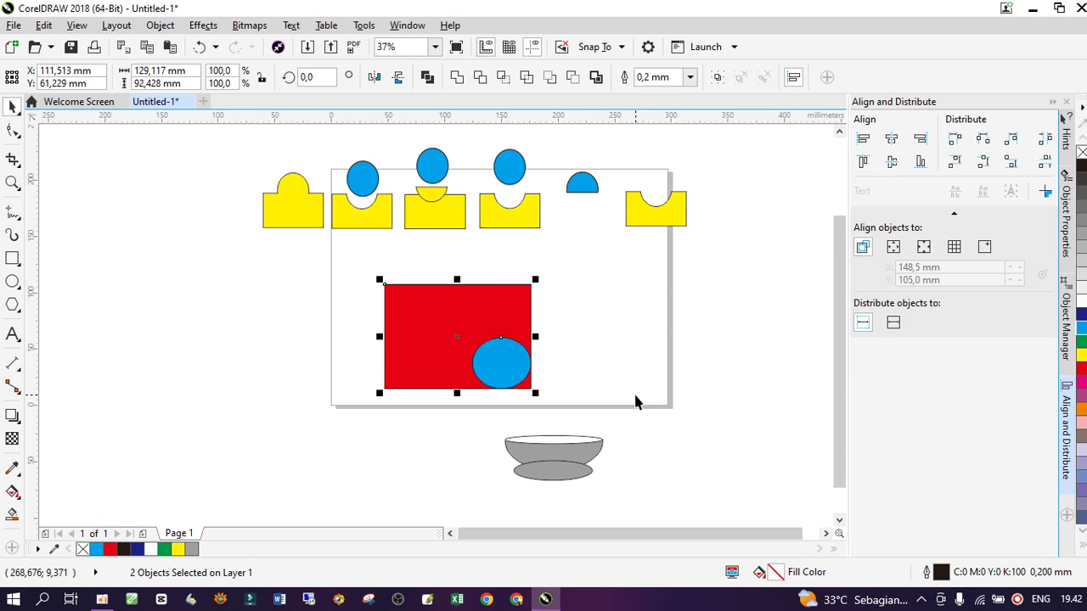
Align the blue ellipse to the red rectangle's centre, first horizontally by centres and then vertically, and deselect both
key(e)
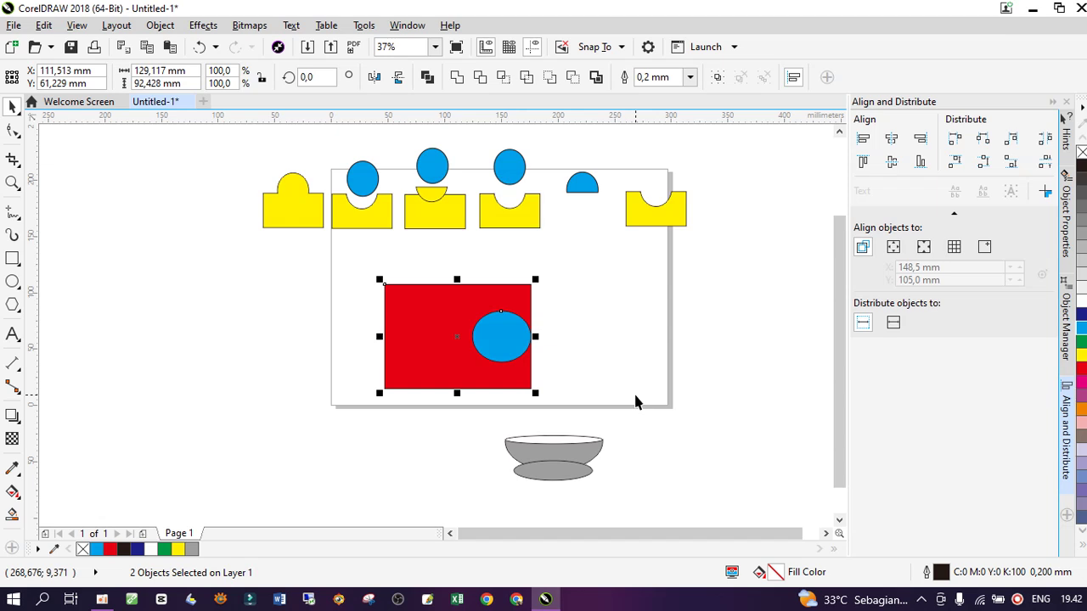
key(c)
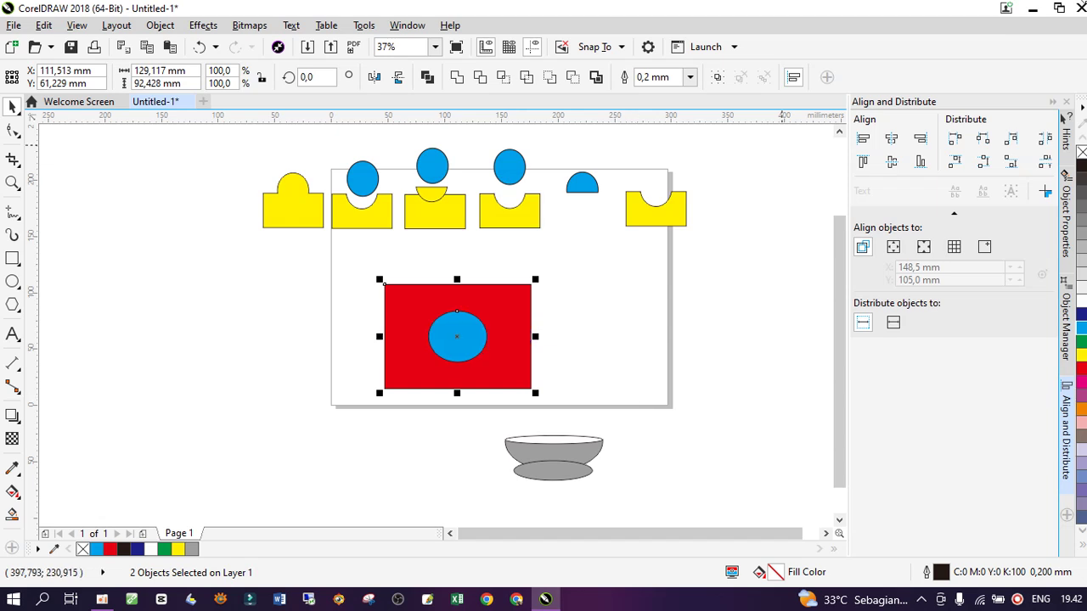
click(582, 376)
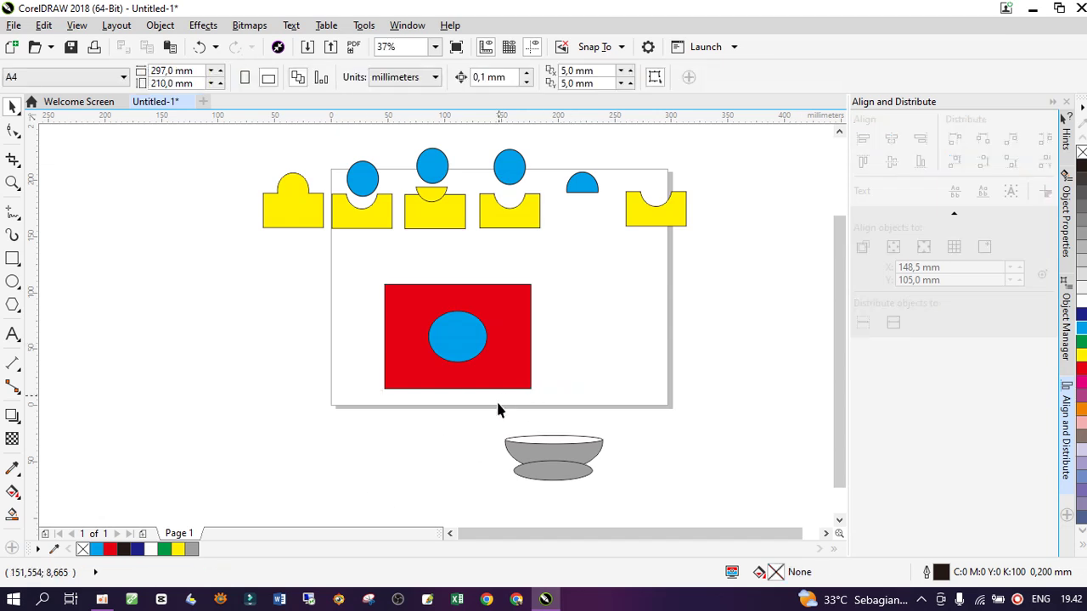
Show the stacking order options for the bowl's base ellipse and send it back one level behind the bowl body
scroll(589, 478, up, 2)
click(568, 461)
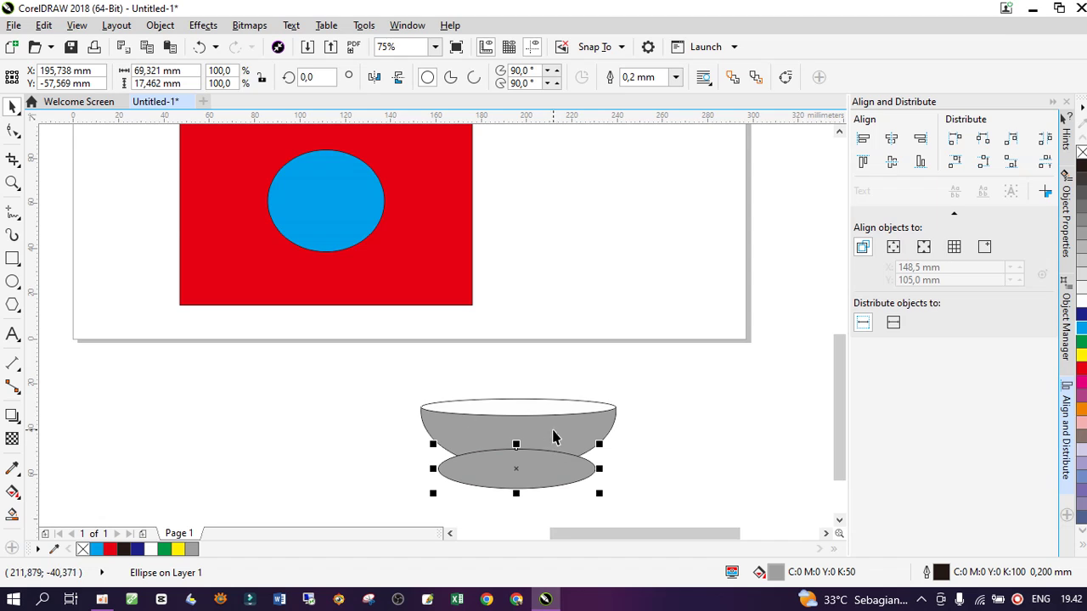
scroll(553, 438, down, 2)
scroll(547, 452, up, 2)
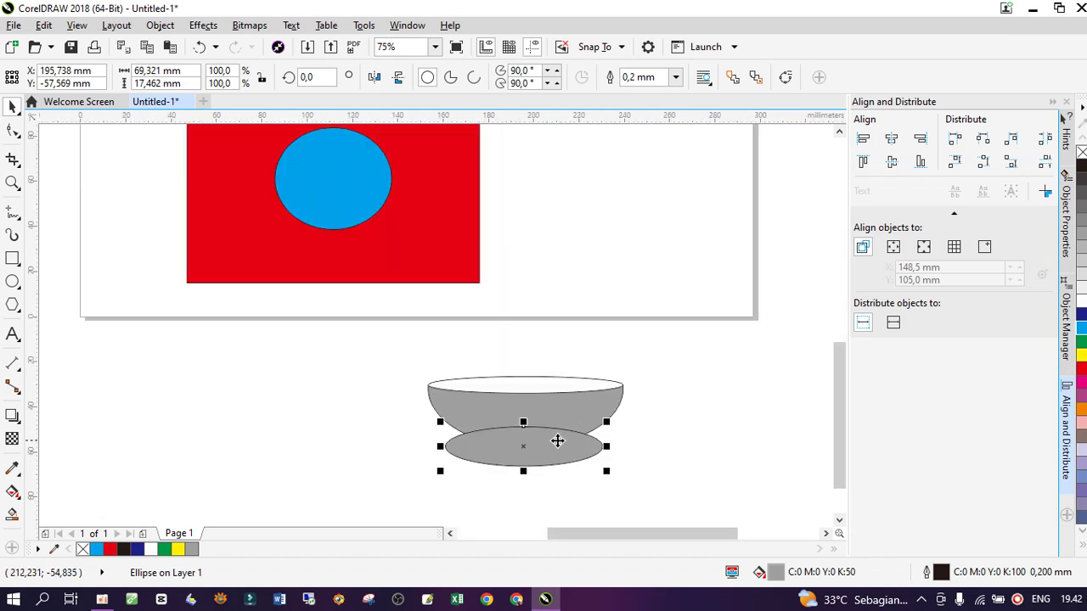
right_click(555, 442)
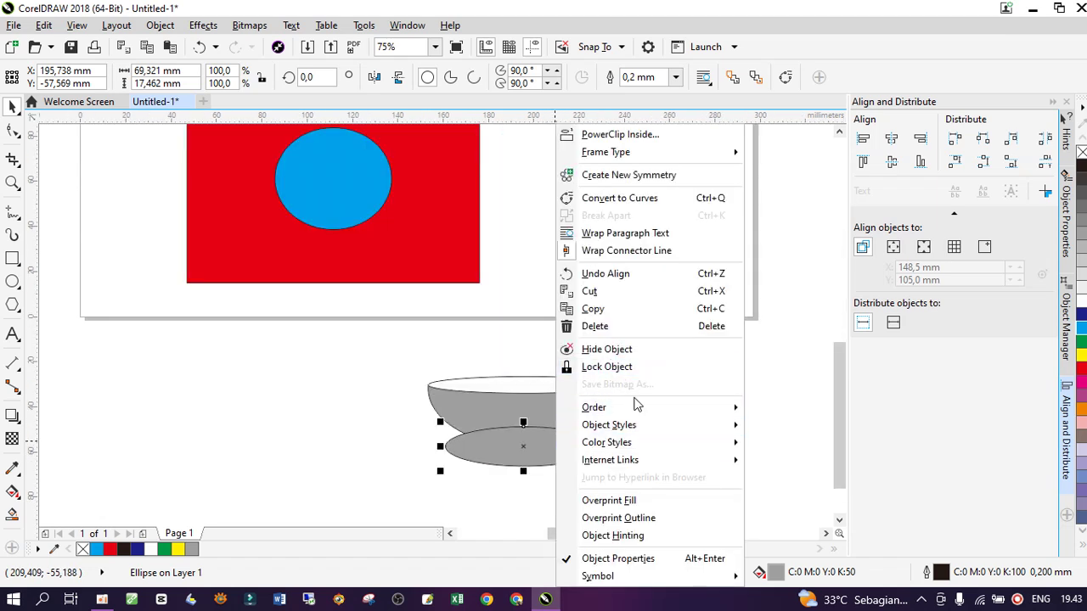
mouse_move(701, 413)
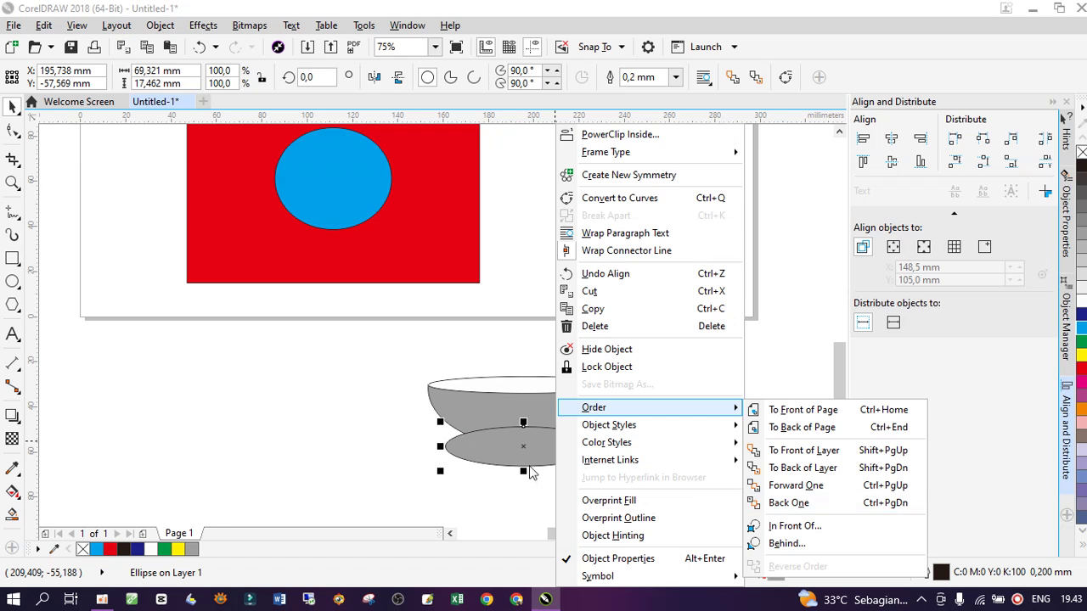
click(540, 445)
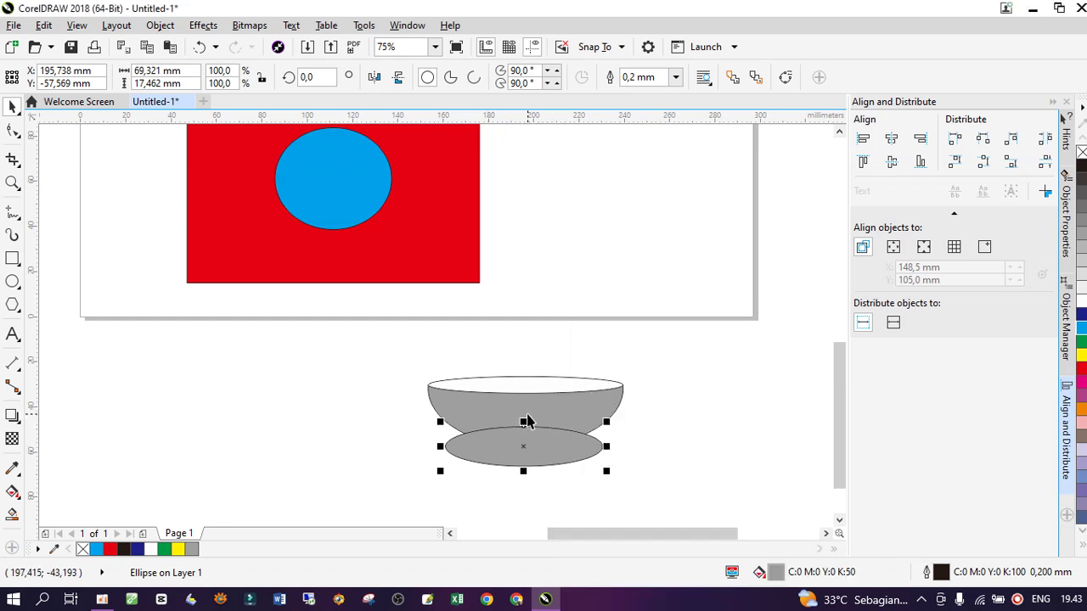
key(ctrl+Page_Down)
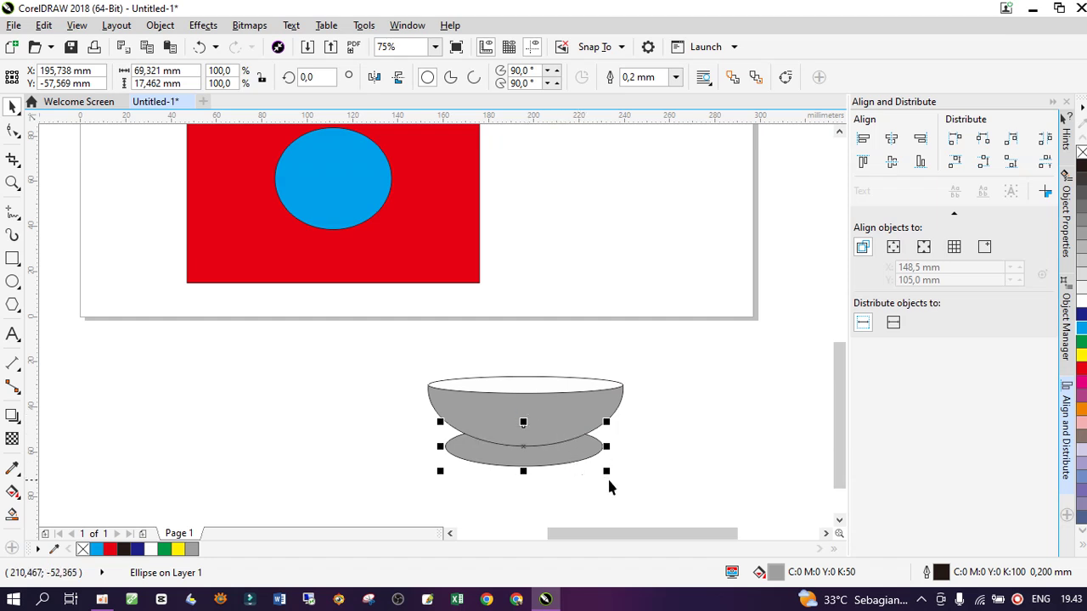
Align the bowl body and its base ellipse on a common vertical centre line
click(680, 459)
click(582, 416)
shift+click(595, 411)
key(c)
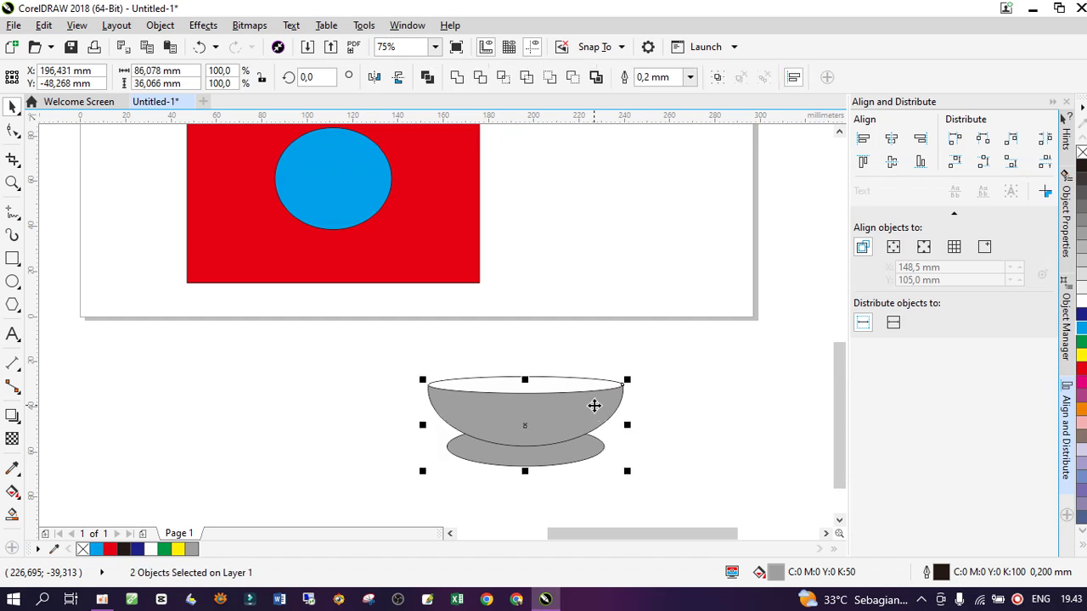
click(692, 415)
Apply a grey-to-white fountain fill to the bowl body and its base ellipse together
scroll(556, 467, up, 2)
scroll(515, 402, down, 2)
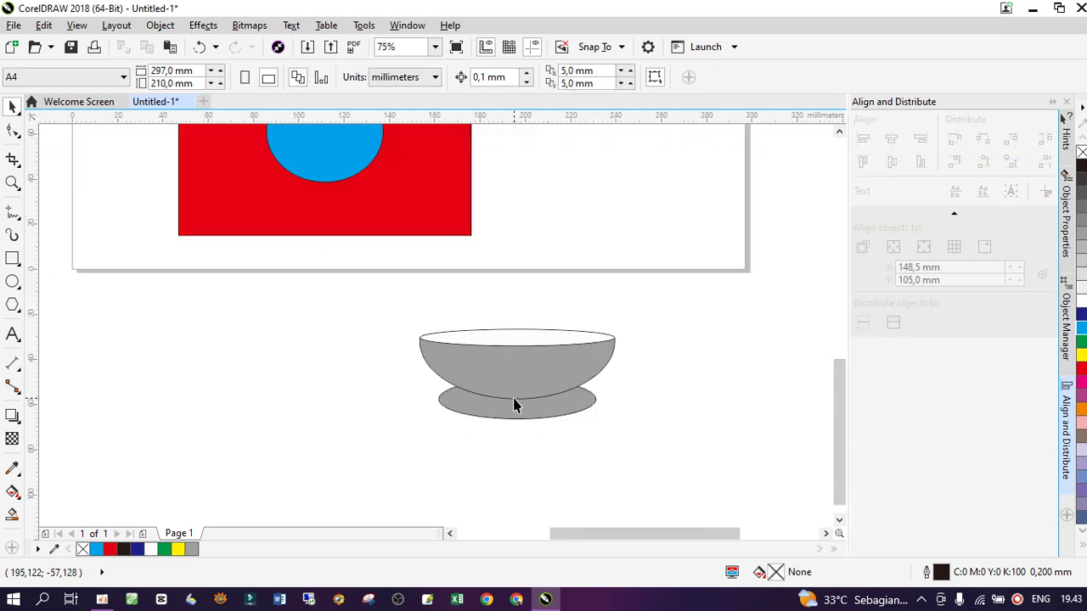
scroll(509, 393, up, 1)
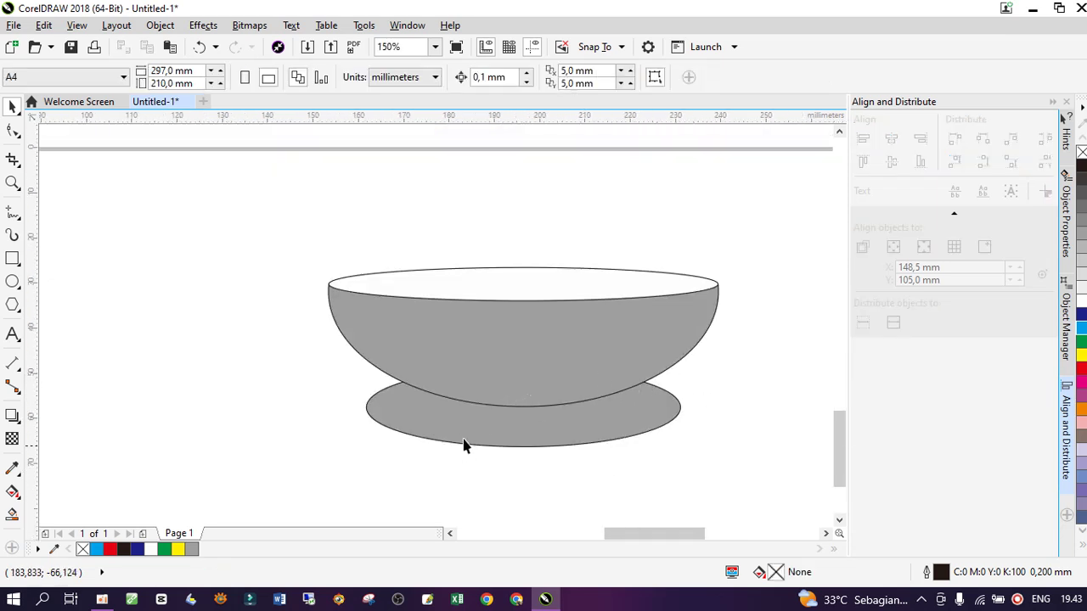
scroll(517, 408, down, 1)
click(547, 384)
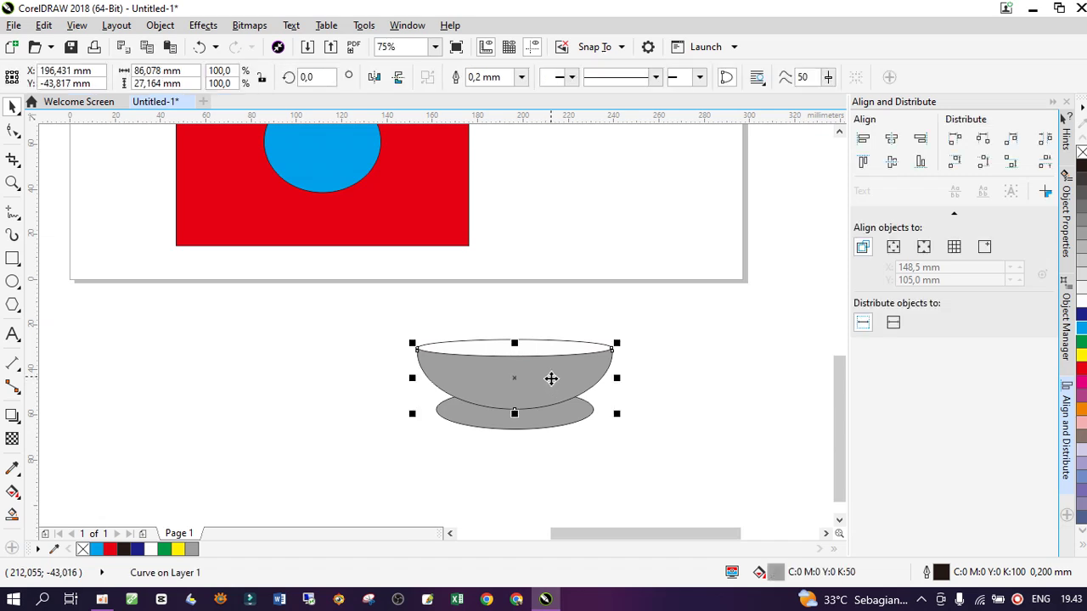
shift+click(561, 420)
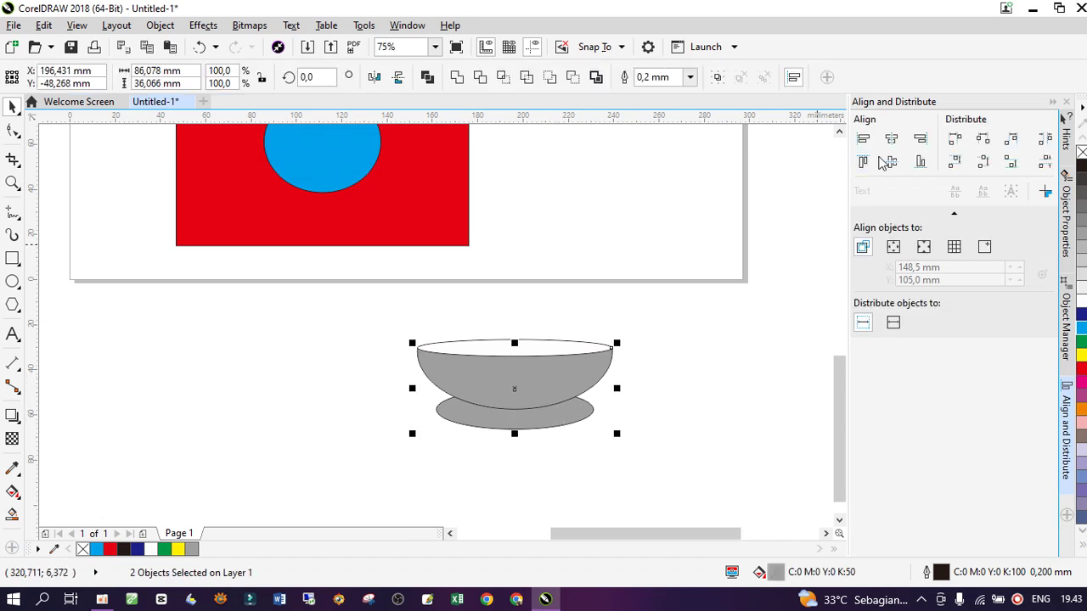
click(1066, 228)
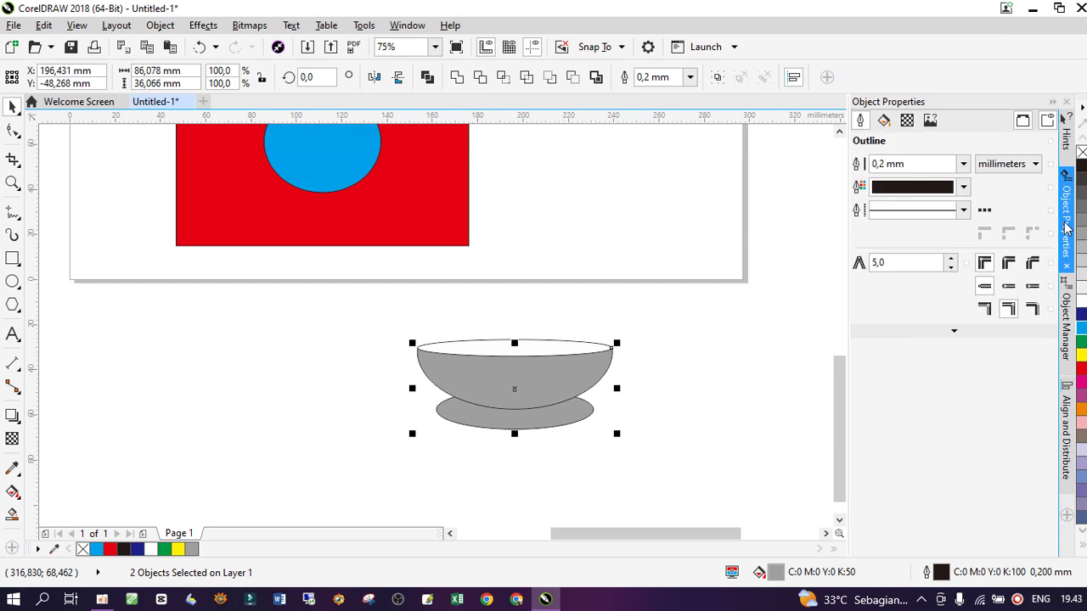
click(885, 121)
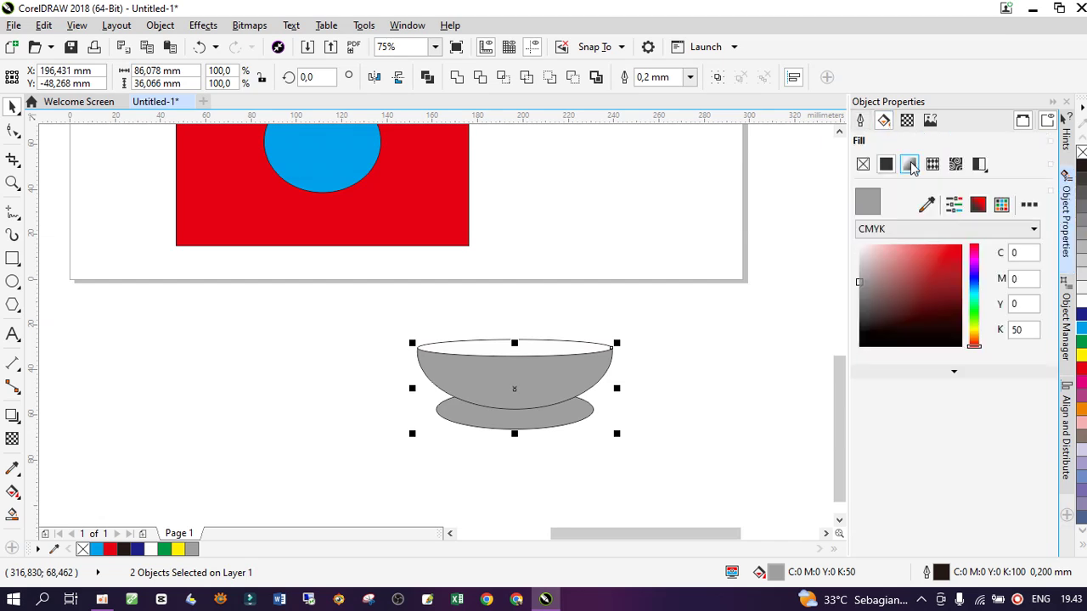
click(910, 165)
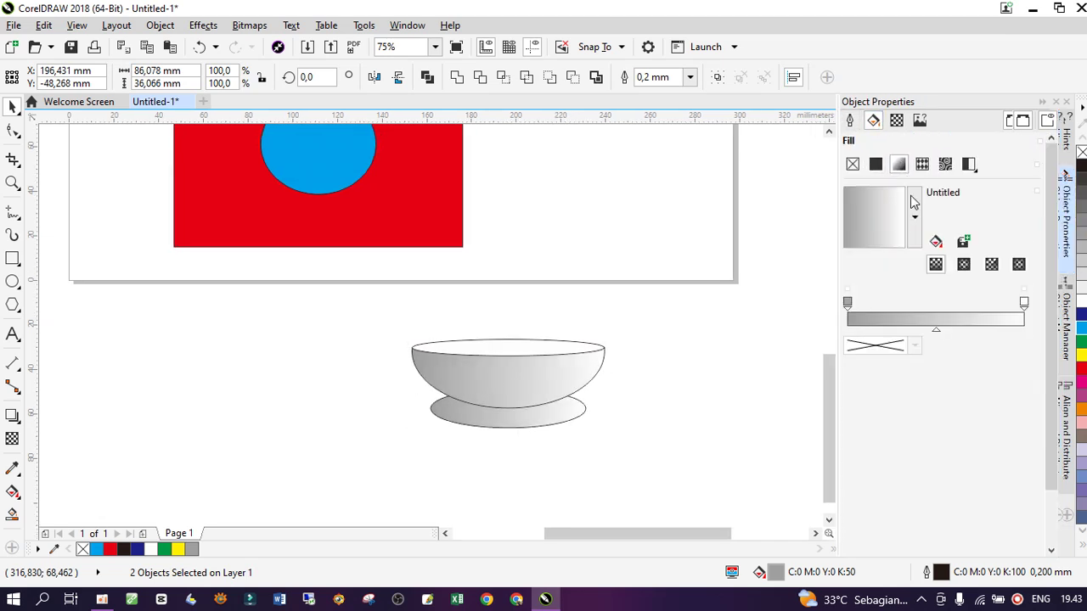
click(670, 371)
scroll(466, 388, up, 5)
scroll(553, 405, down, 4)
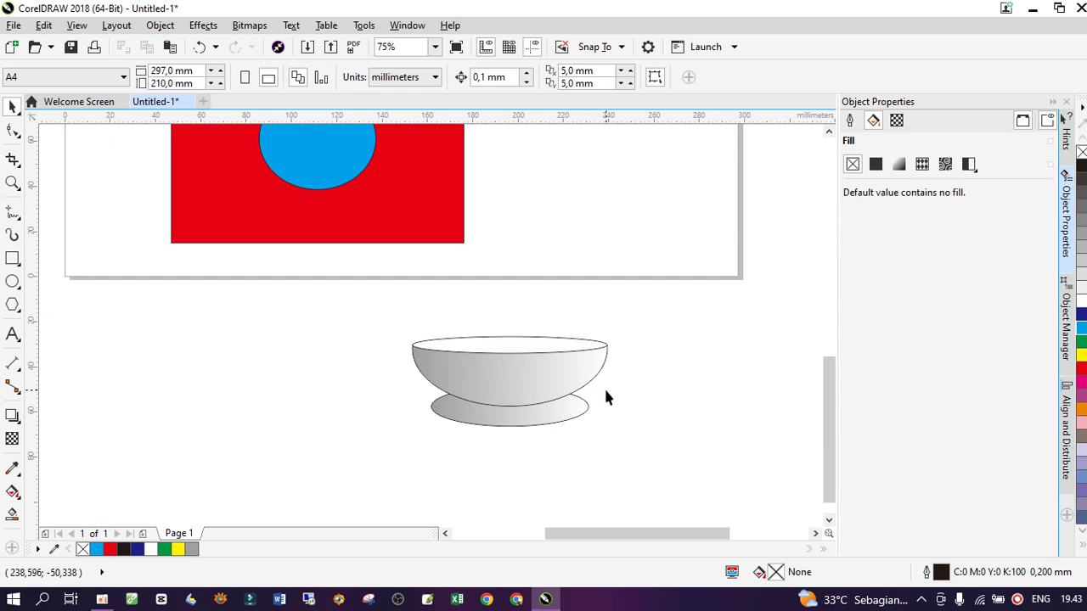
Select all three parts of the bowl and move them to the empty area left of the page, beside the red rectangle
scroll(616, 397, down, 2)
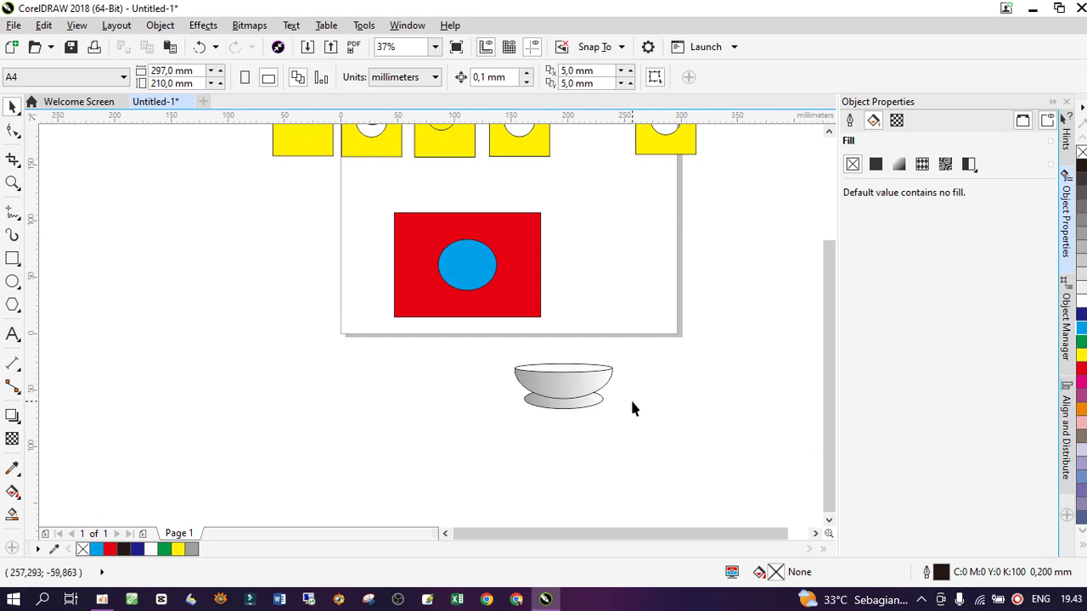
drag(514, 344, 655, 438)
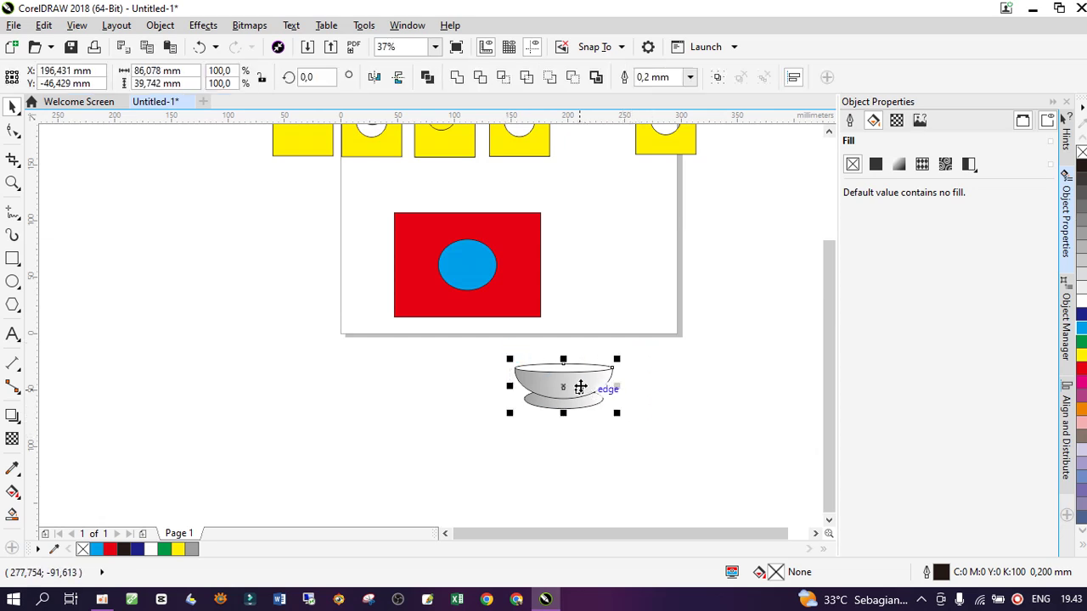
drag(580, 388, 263, 237)
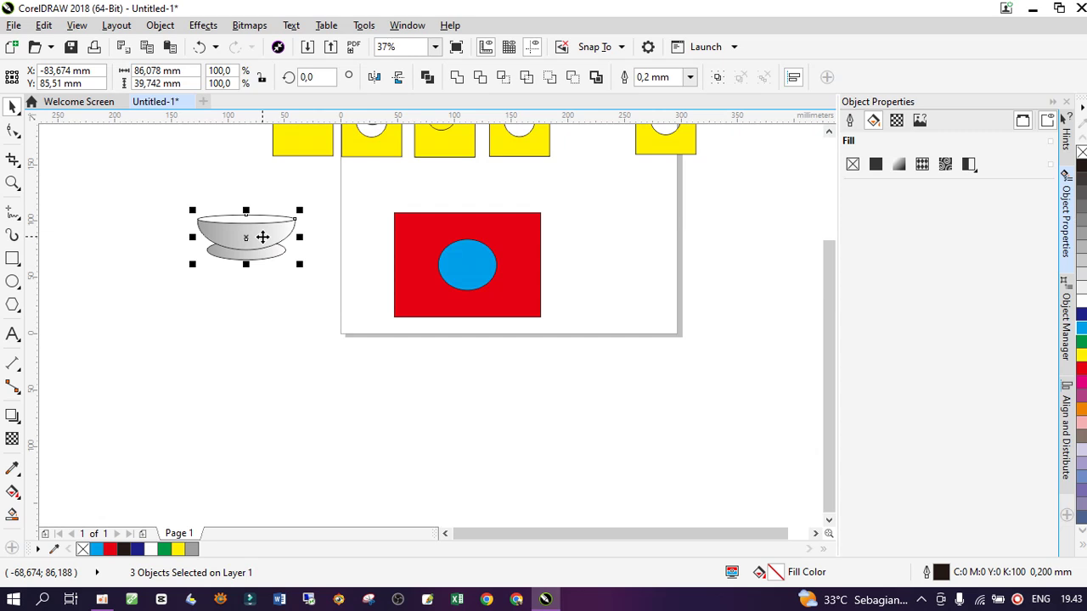
click(331, 373)
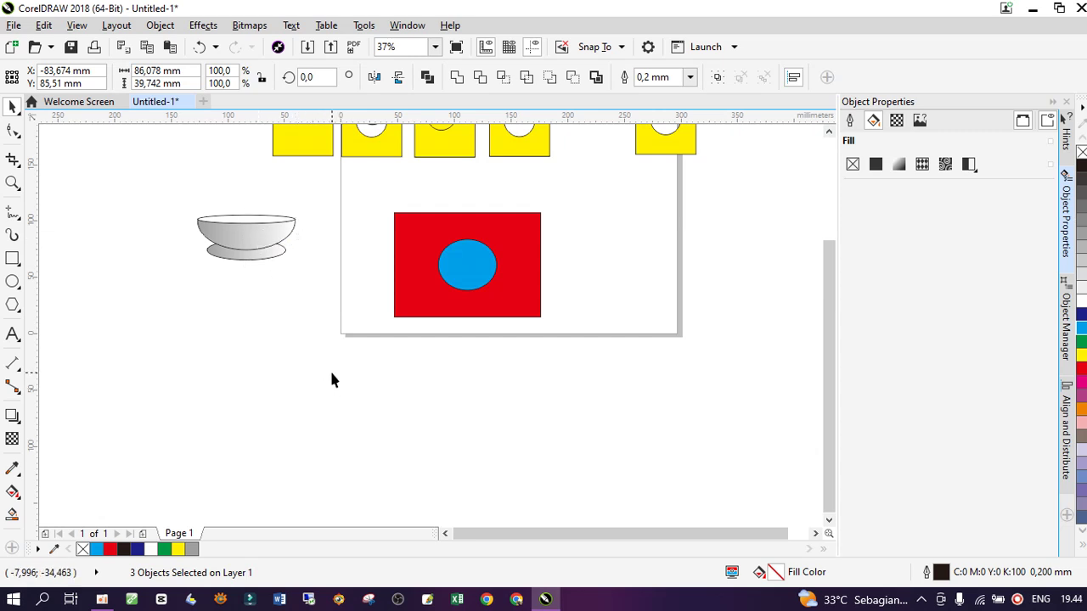
Draw a rectangle about 102 × 74 mm below the bowl and an ellipse about 72 × 58 mm overlapping its upper edge
drag(823, 298, 825, 228)
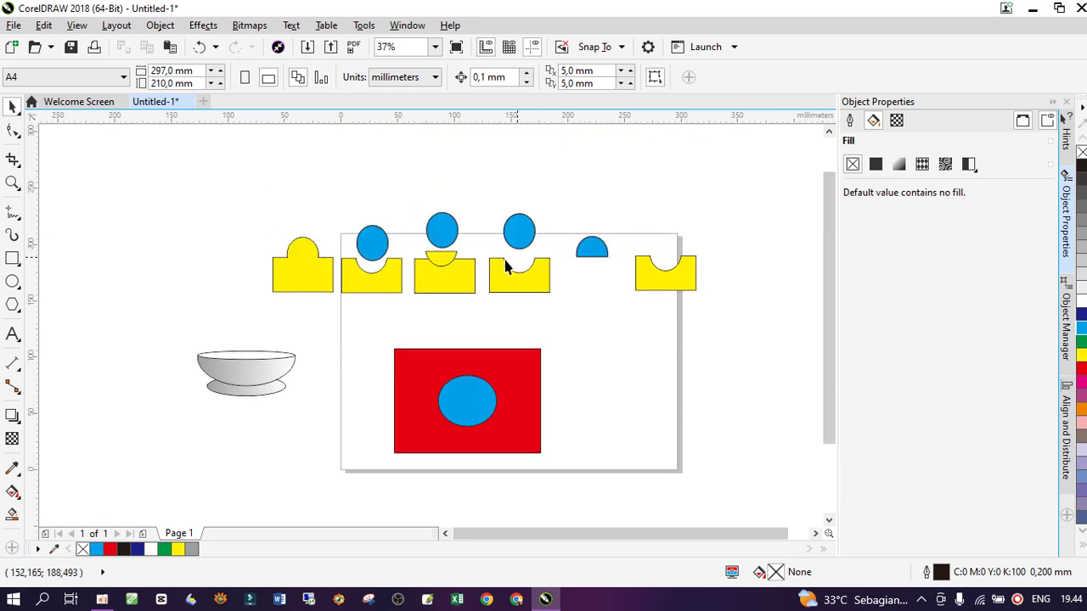
scroll(333, 376, down, 2)
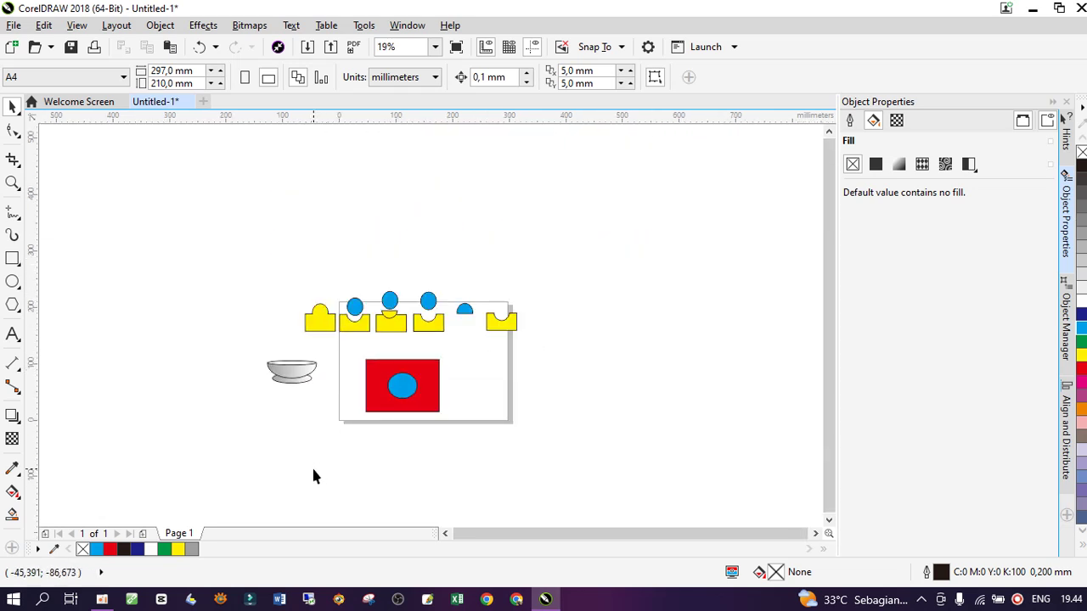
scroll(313, 473, up, 2)
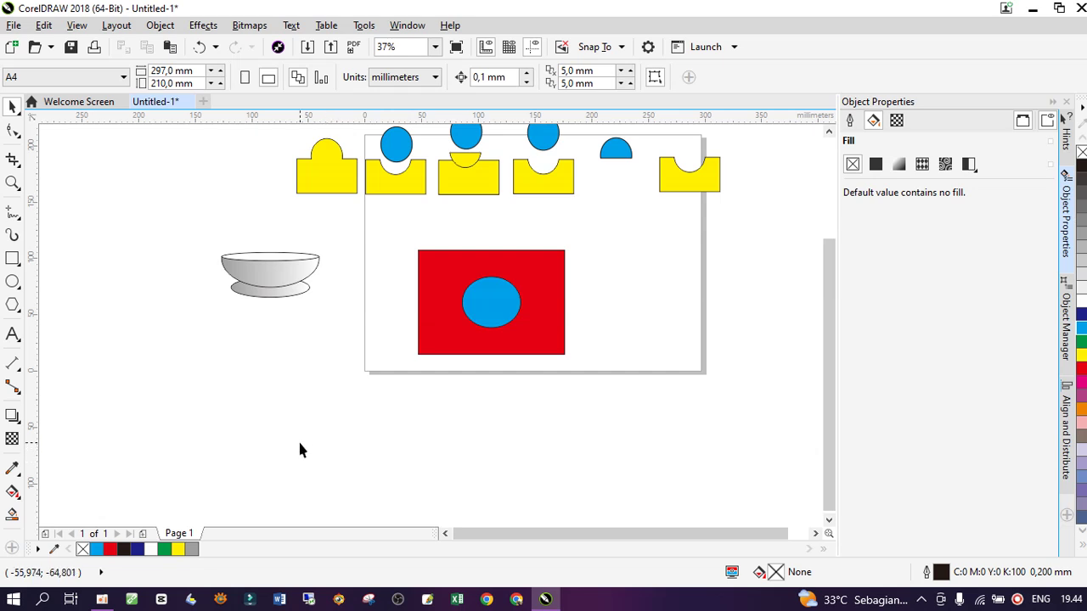
click(12, 259)
drag(164, 406, 281, 491)
key(F7)
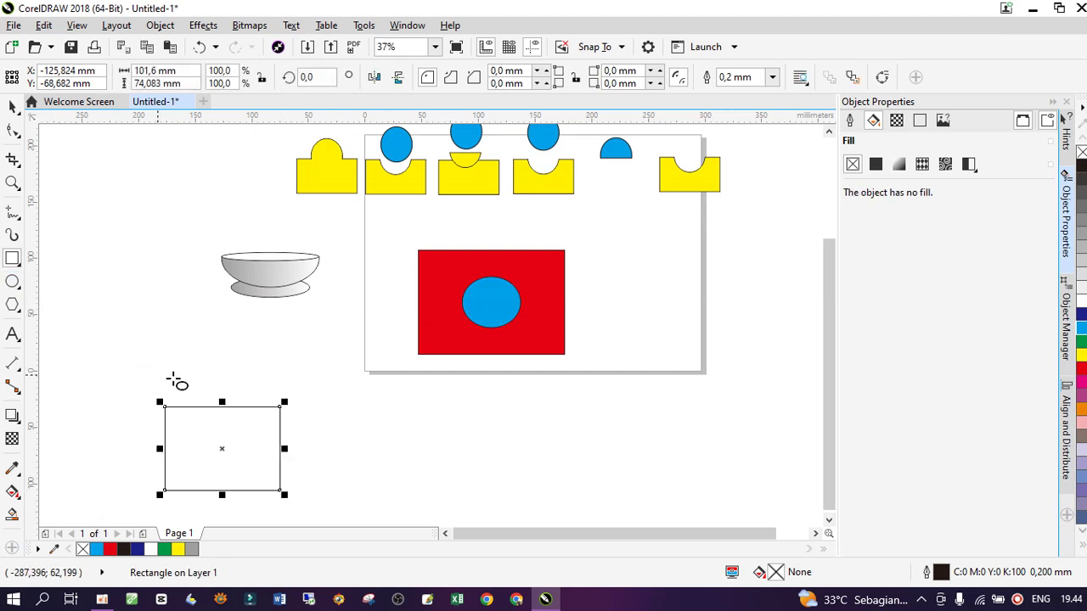
drag(175, 376, 264, 442)
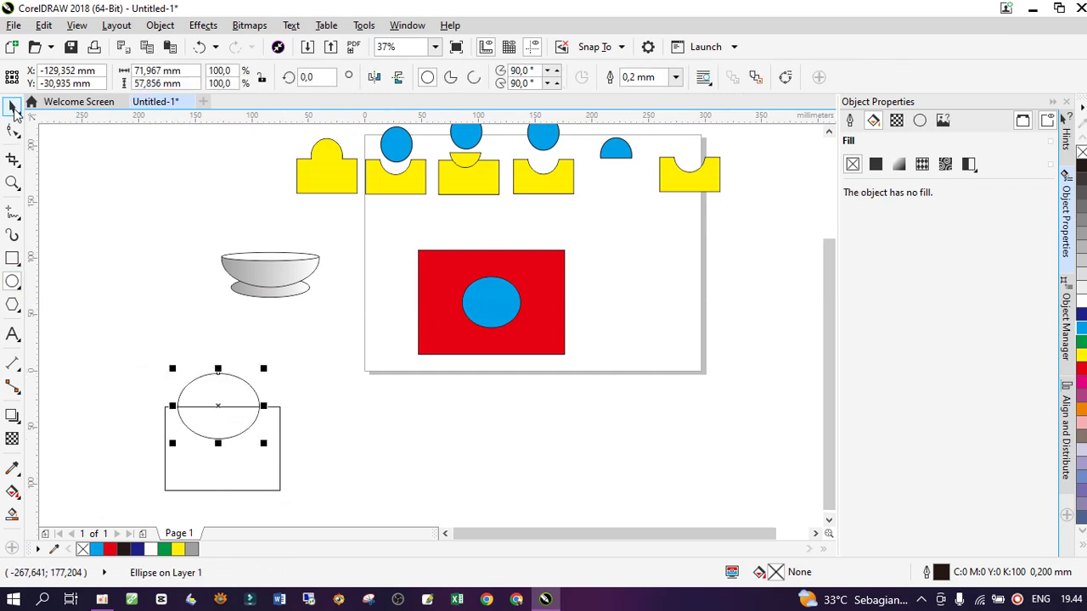
Centre the new ellipse and rectangle on a common vertical axis
click(12, 107)
click(148, 355)
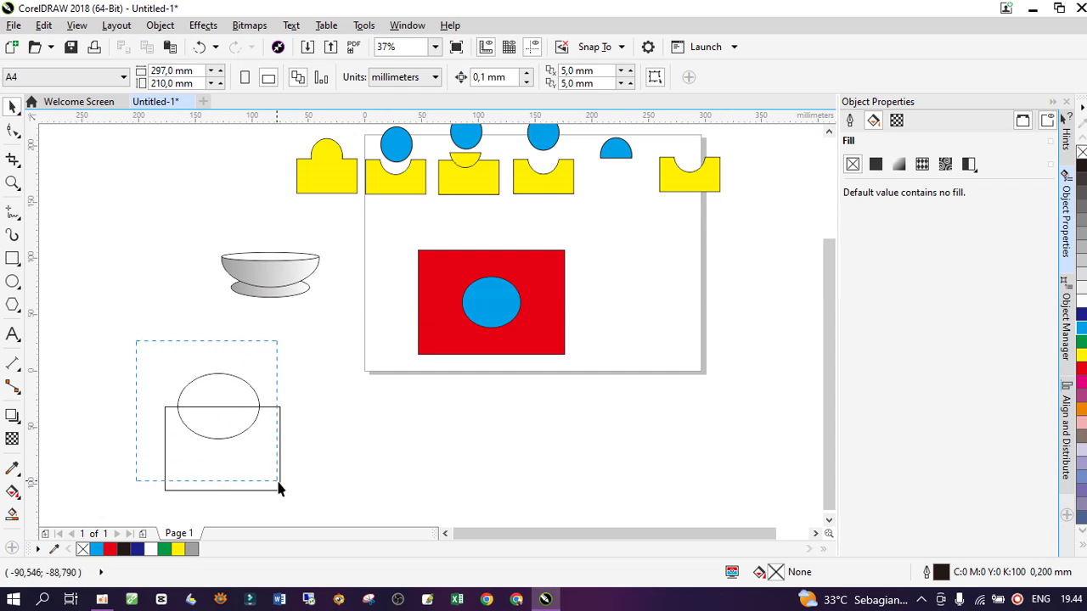
drag(279, 488, 316, 510)
key(c)
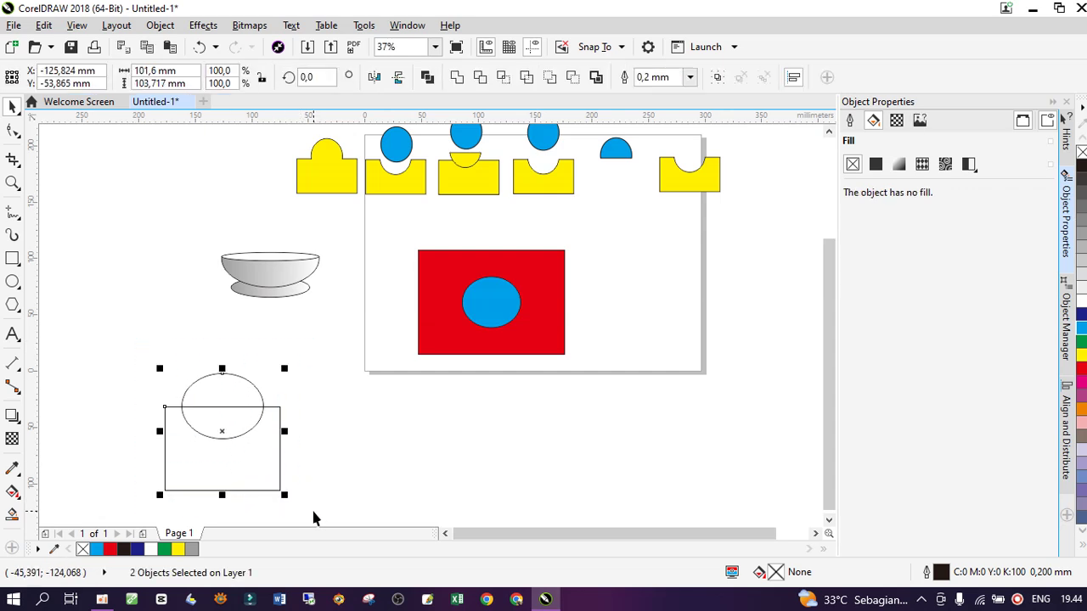
Weld the new ellipse and rectangle into a single outline and deselect it
drag(139, 362, 314, 499)
click(456, 77)
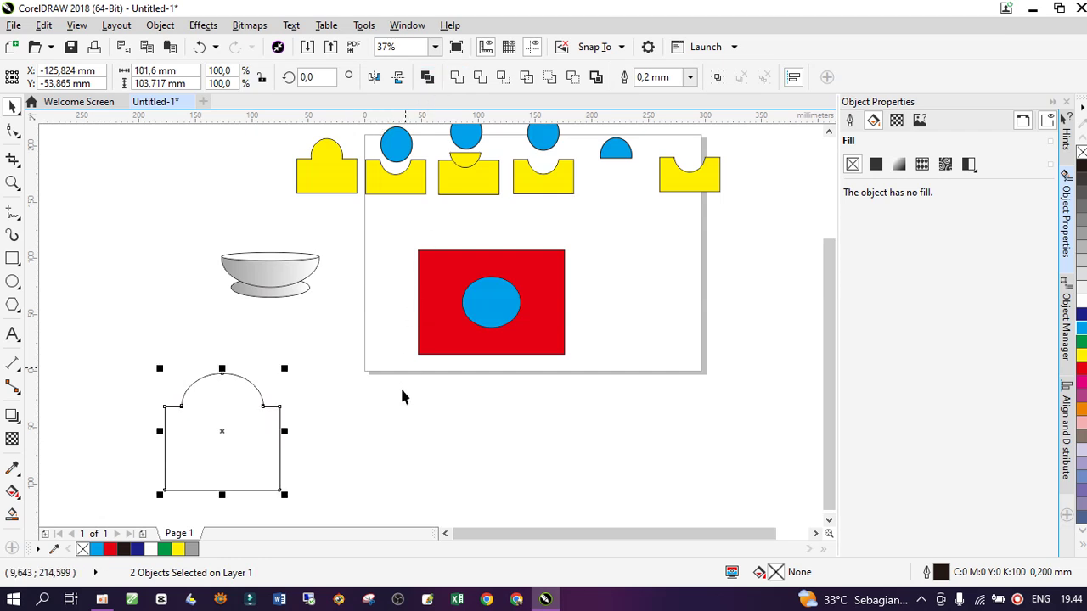
click(400, 409)
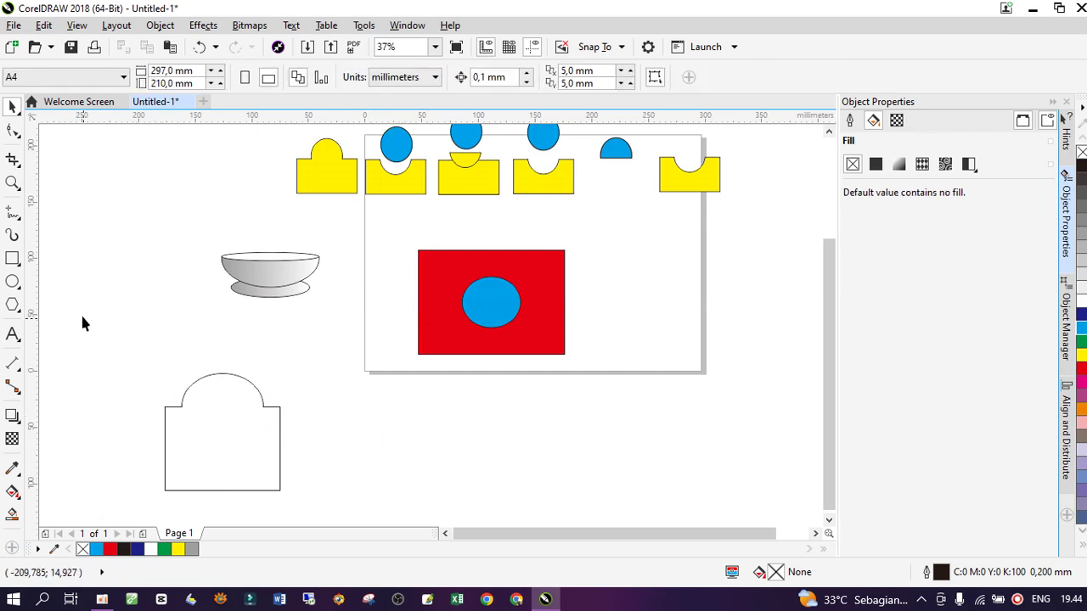
Draw an ellipse about 61 × 53 mm centred across the lower edge of the welded outline
click(13, 281)
drag(188, 457, 259, 519)
click(12, 108)
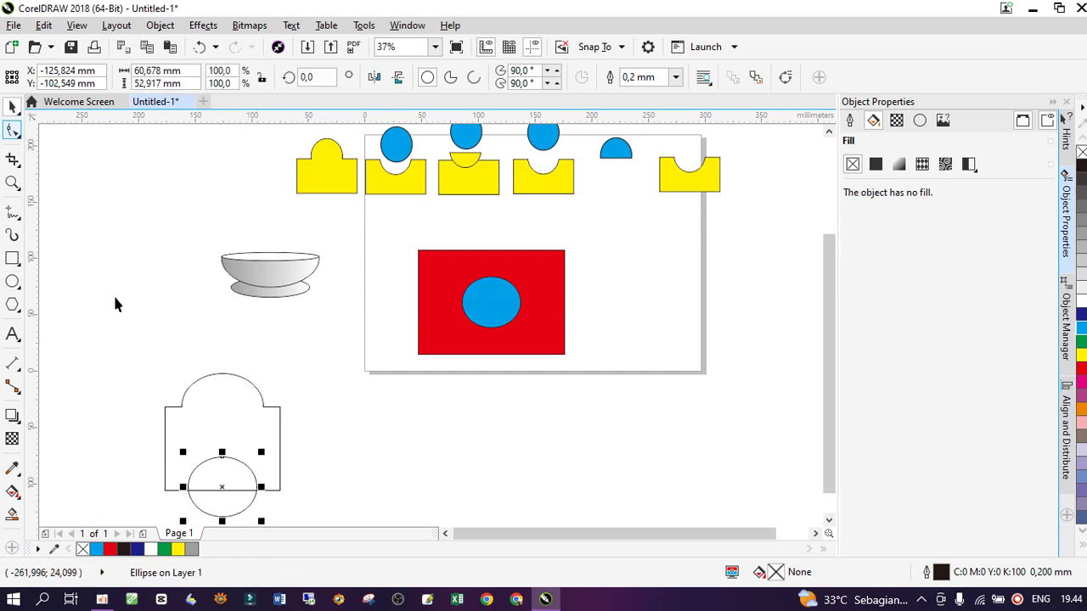
Trim the welded outline with the ellipse on its lower edge, move that ellipse clear of it and delete it
shift+click(232, 409)
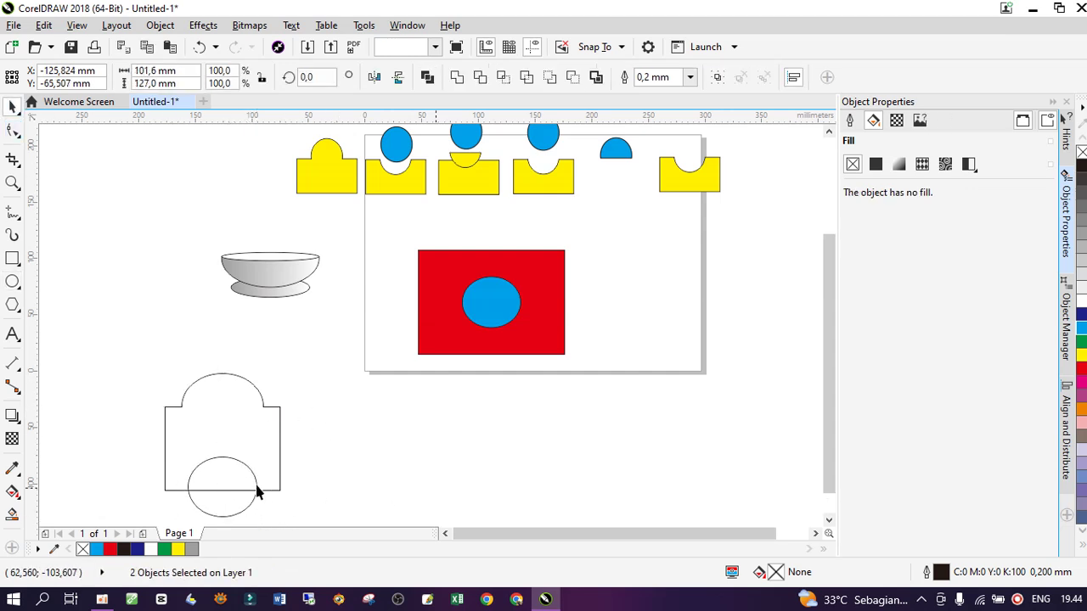
click(222, 488)
click(223, 490)
shift+click(244, 390)
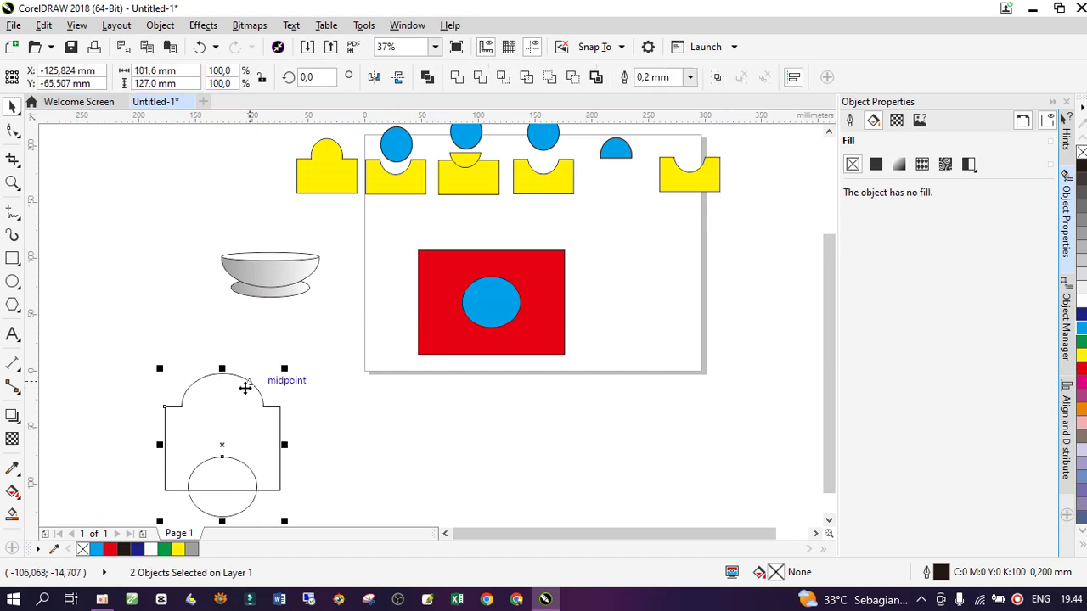
drag(120, 336, 285, 482)
drag(141, 306, 332, 469)
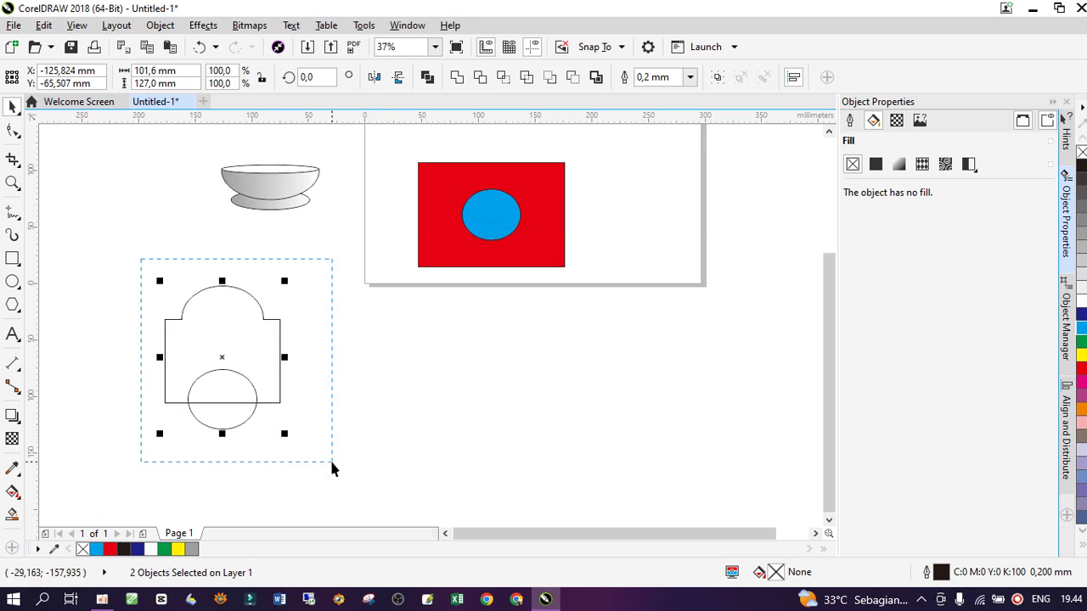
click(479, 77)
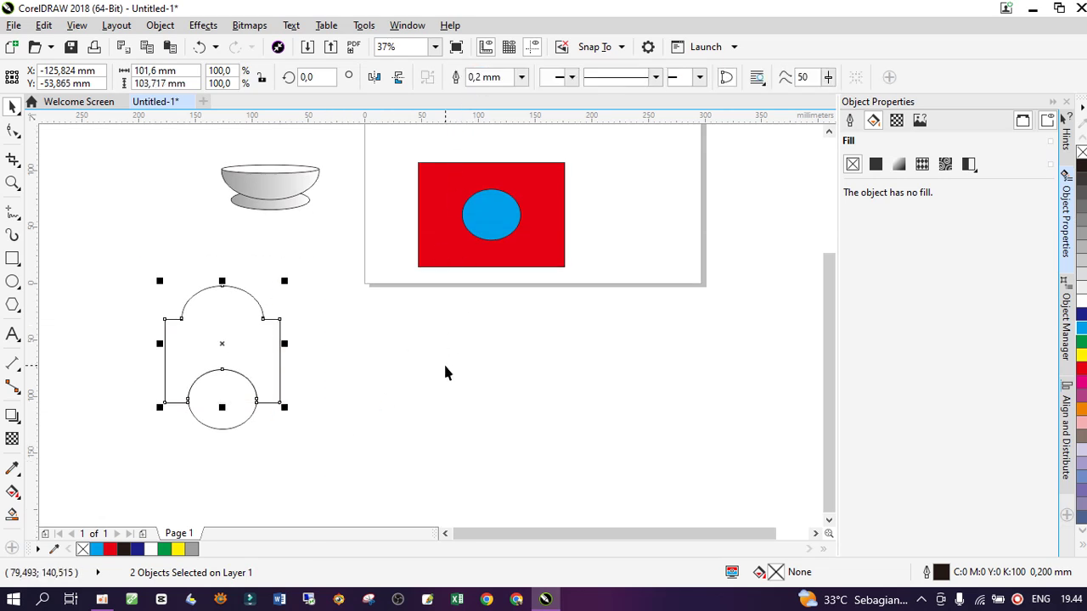
click(444, 371)
drag(248, 402, 254, 460)
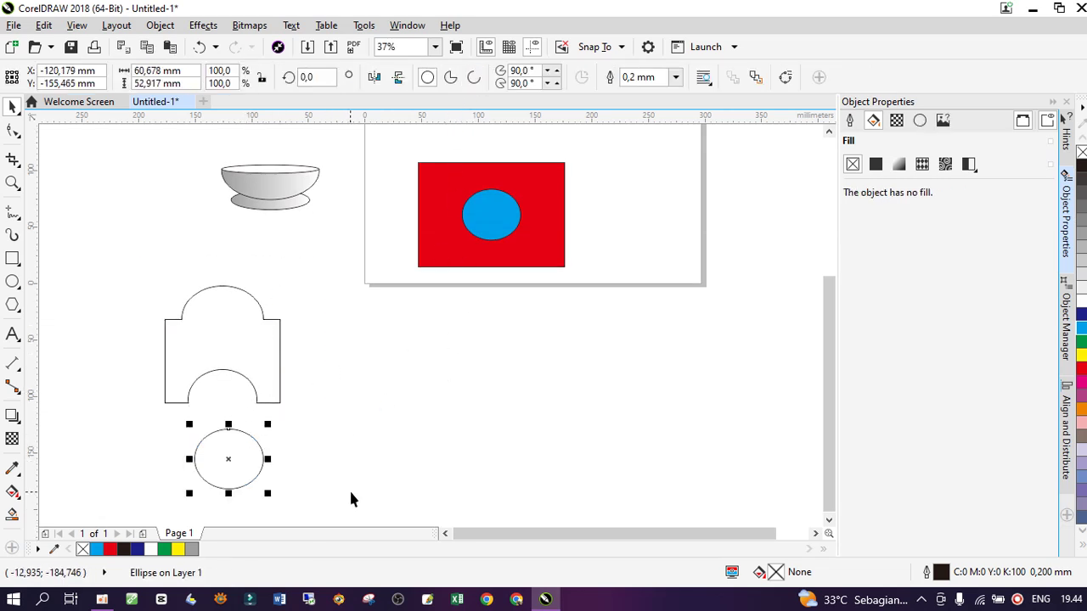
key(Delete)
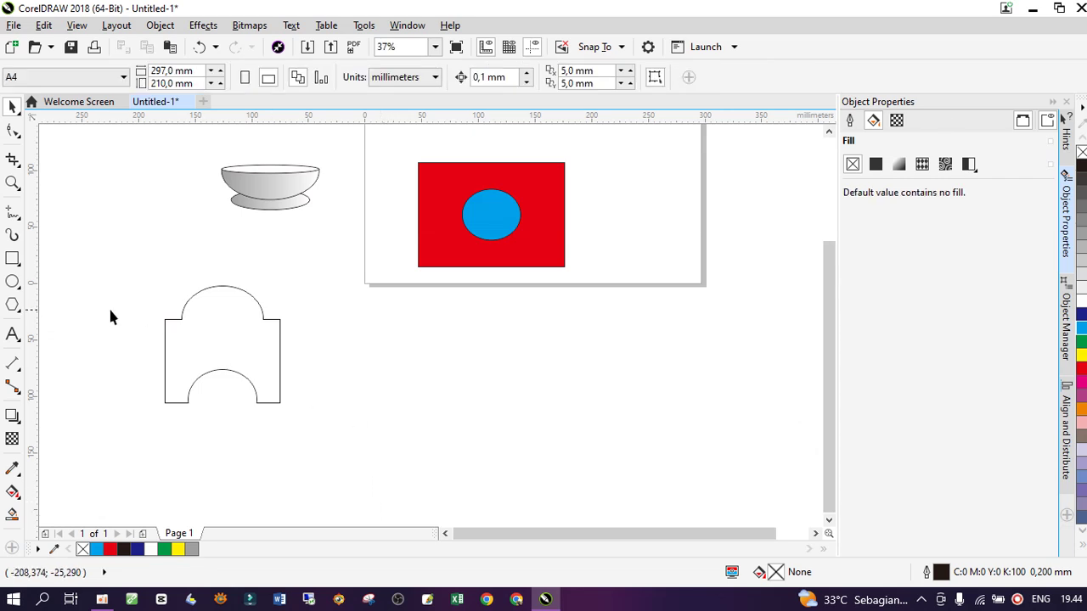
Draw a circle about 75 mm in diameter below the page and one about 42 mm overlapping its upper right
click(12, 281)
drag(363, 341, 446, 411)
drag(402, 319, 449, 367)
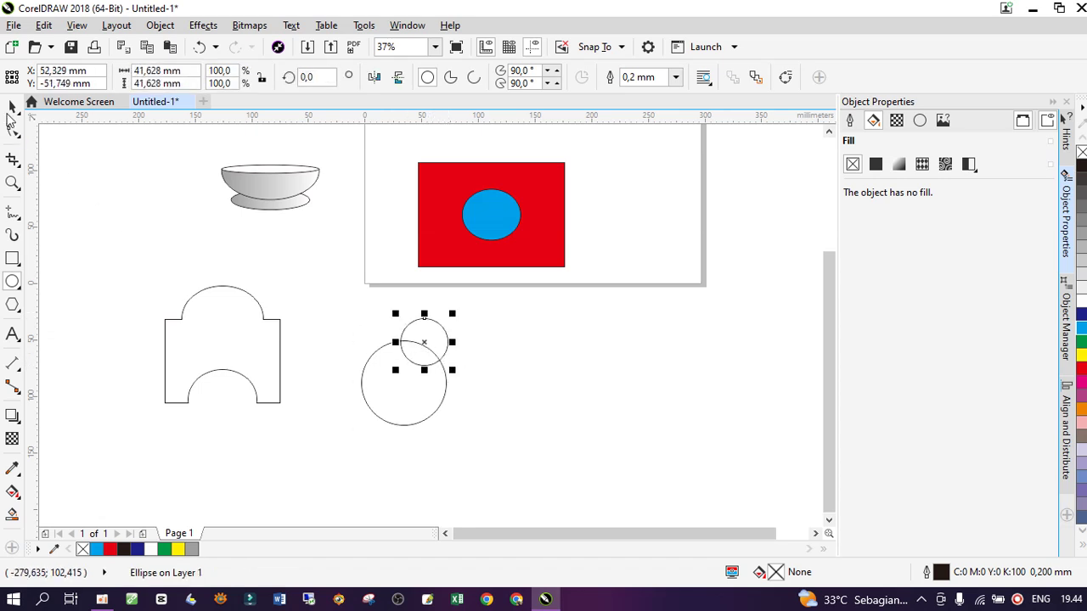
Duplicate the small circle about 47 mm to its left as a second ear above the large circle
click(13, 106)
click(420, 331)
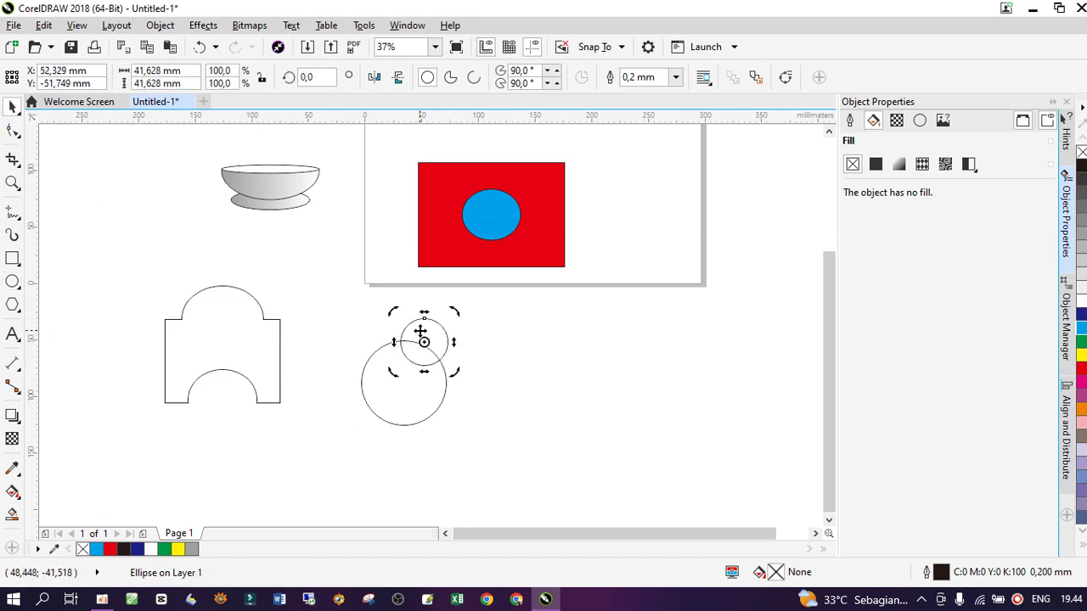
drag(420, 331, 378, 331)
click(439, 322)
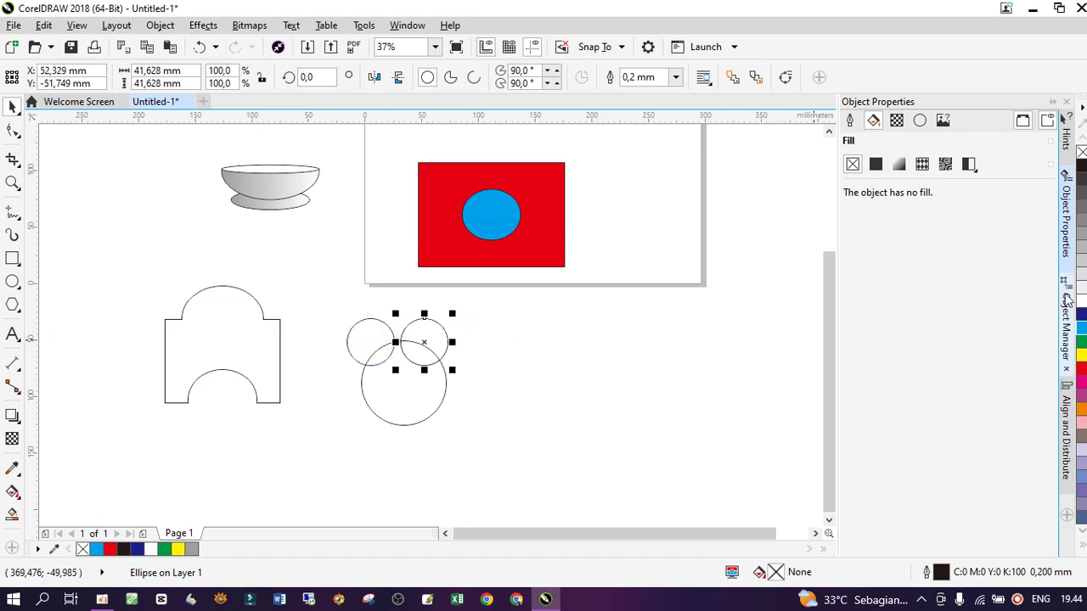
Fill both small ear circles with black
click(1082, 170)
click(367, 343)
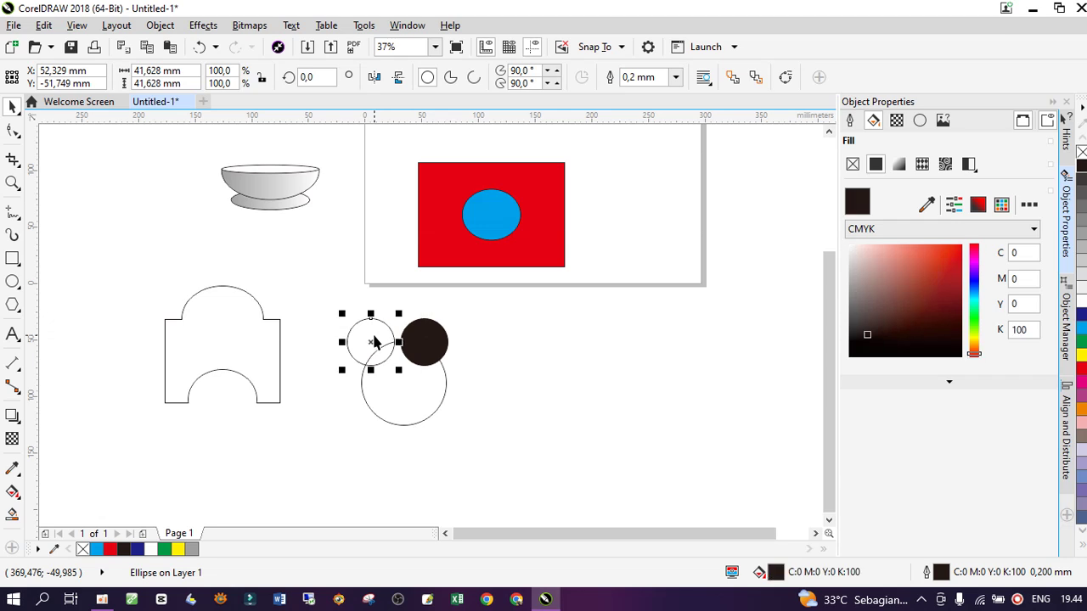
click(1082, 170)
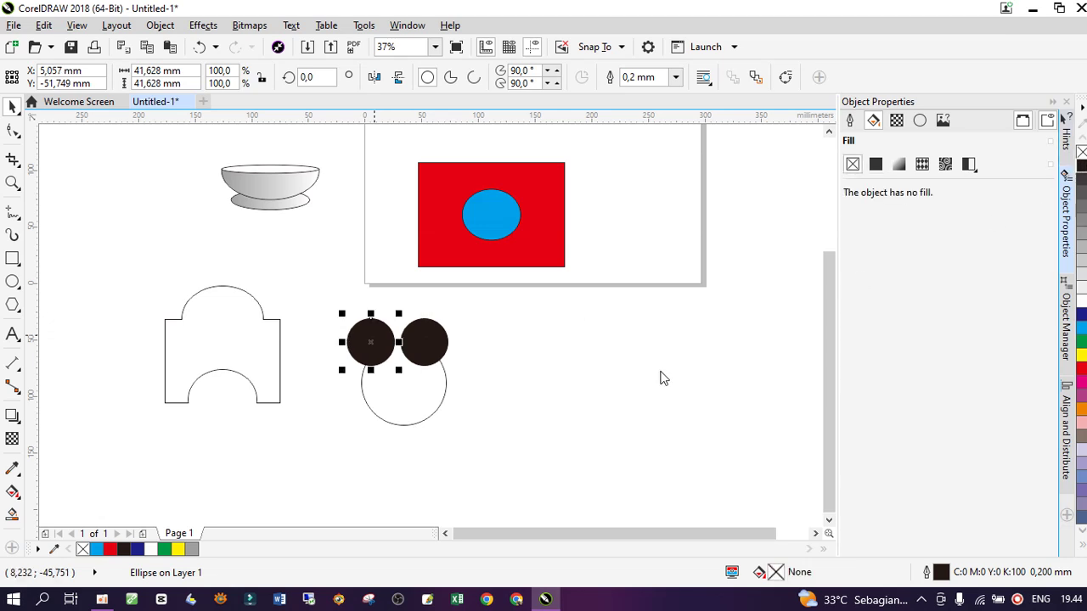
Move the right black circle about 13 mm to the right and 4 mm down, then deselect it
click(442, 373)
scroll(433, 344, up, 2)
drag(456, 338, 463, 350)
click(539, 384)
Send the left black circle behind the large circle and fill the large circle with white
click(327, 364)
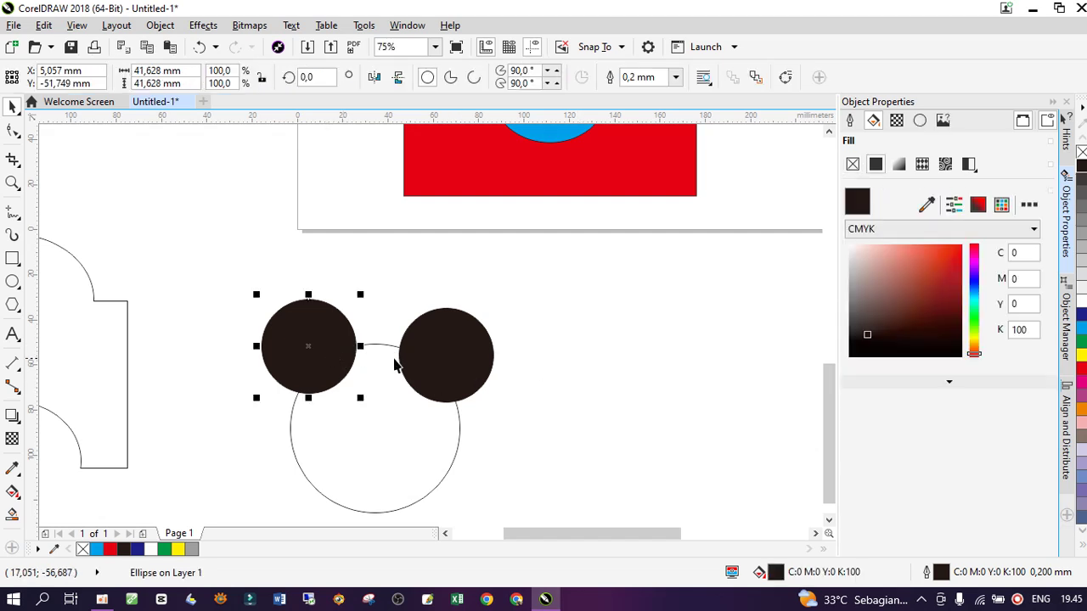
click(447, 422)
click(251, 279)
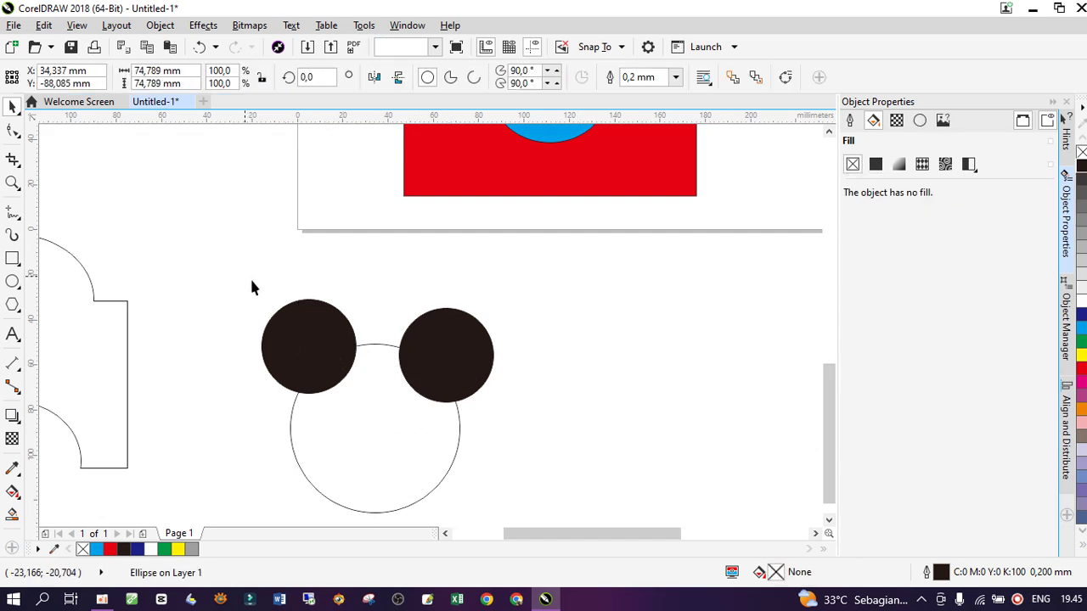
click(311, 348)
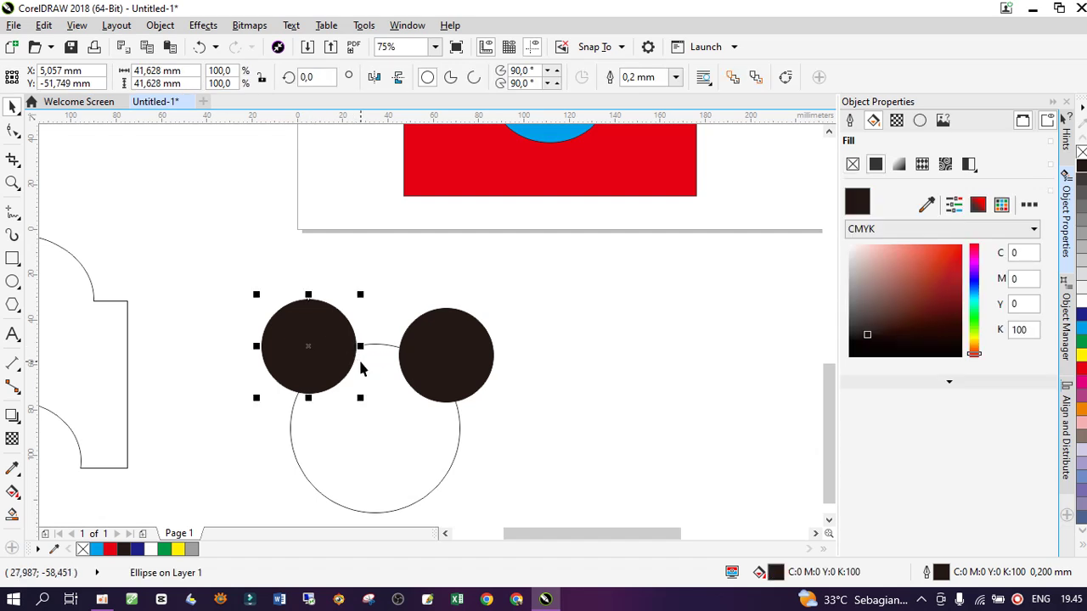
click(437, 451)
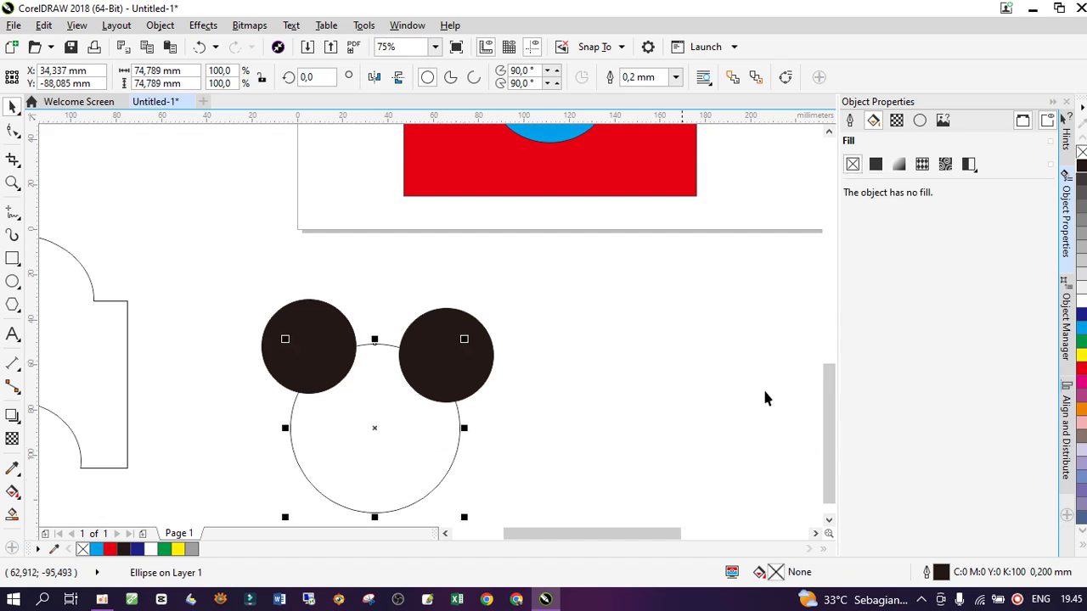
click(1082, 303)
click(597, 382)
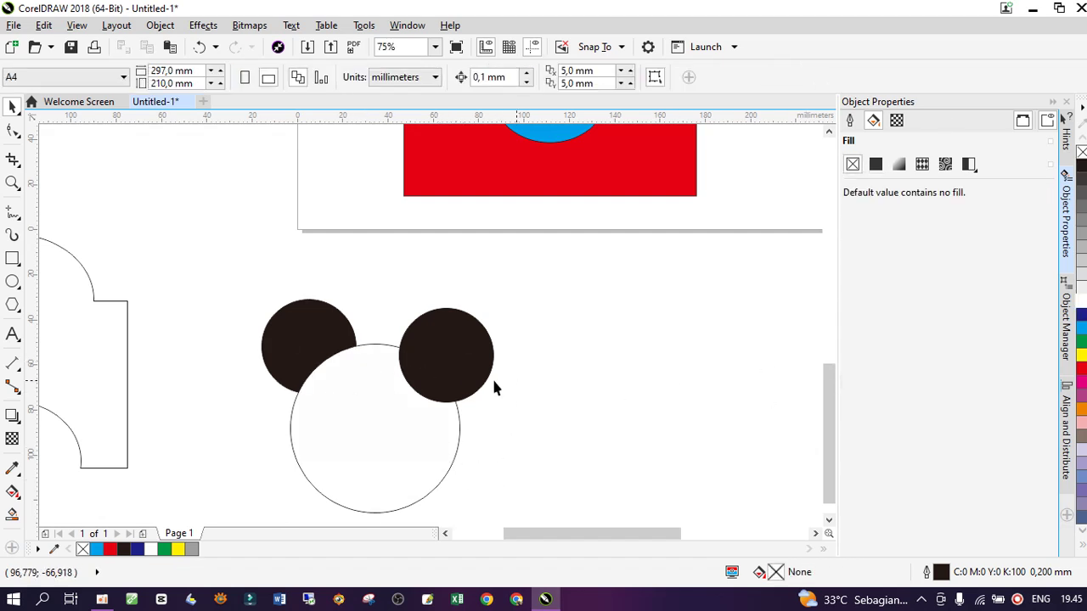
Send the right black circle behind the white circle and deselect it
click(450, 367)
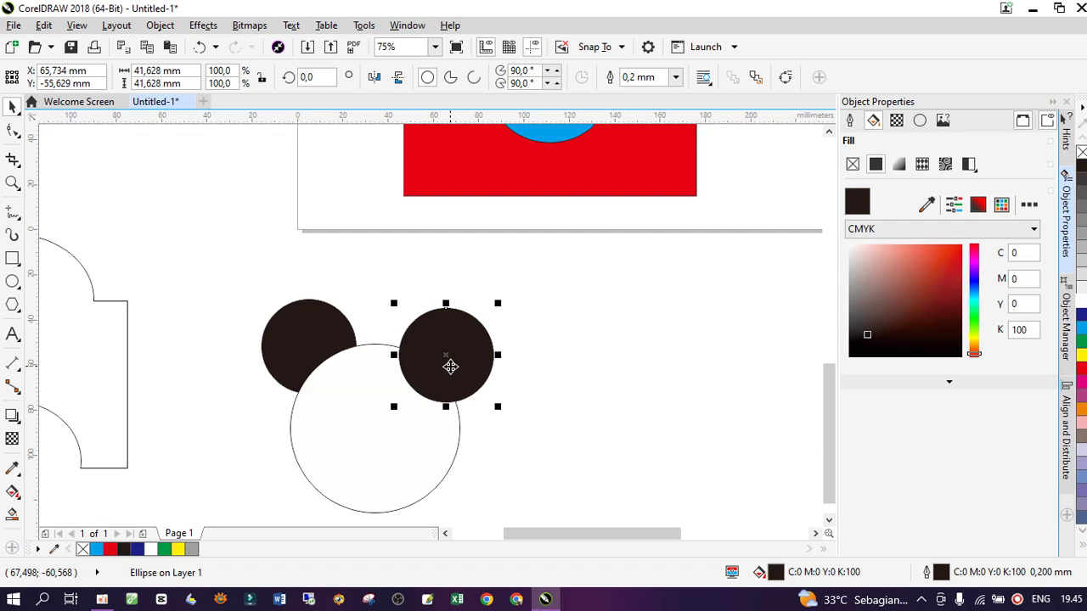
key(shift+Page_Down)
click(541, 348)
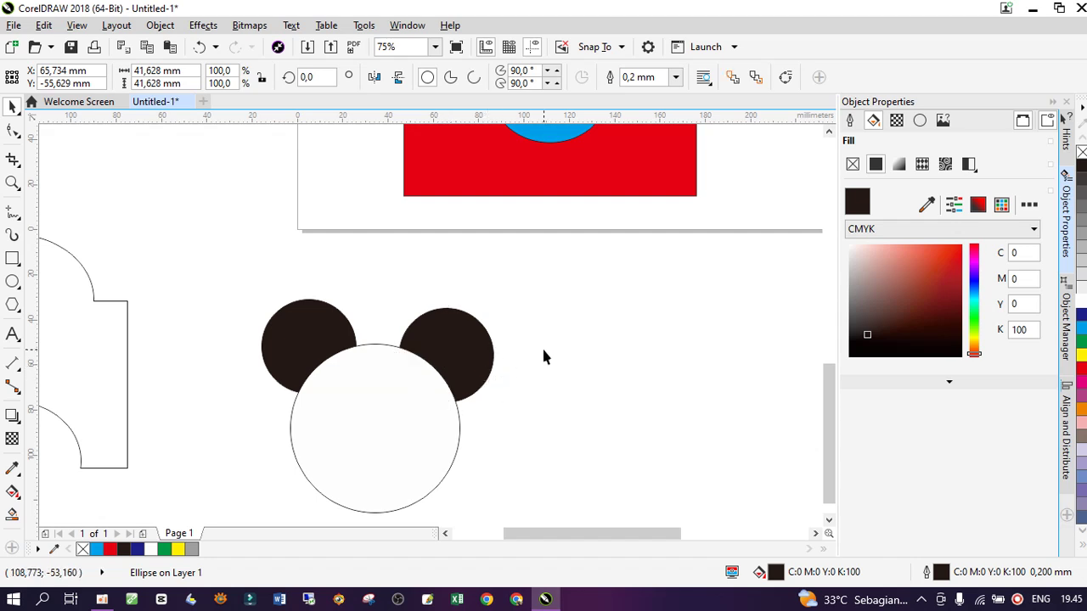
Nudge the right black circle up by 0.7 mm
scroll(588, 374, down, 2)
scroll(581, 372, up, 2)
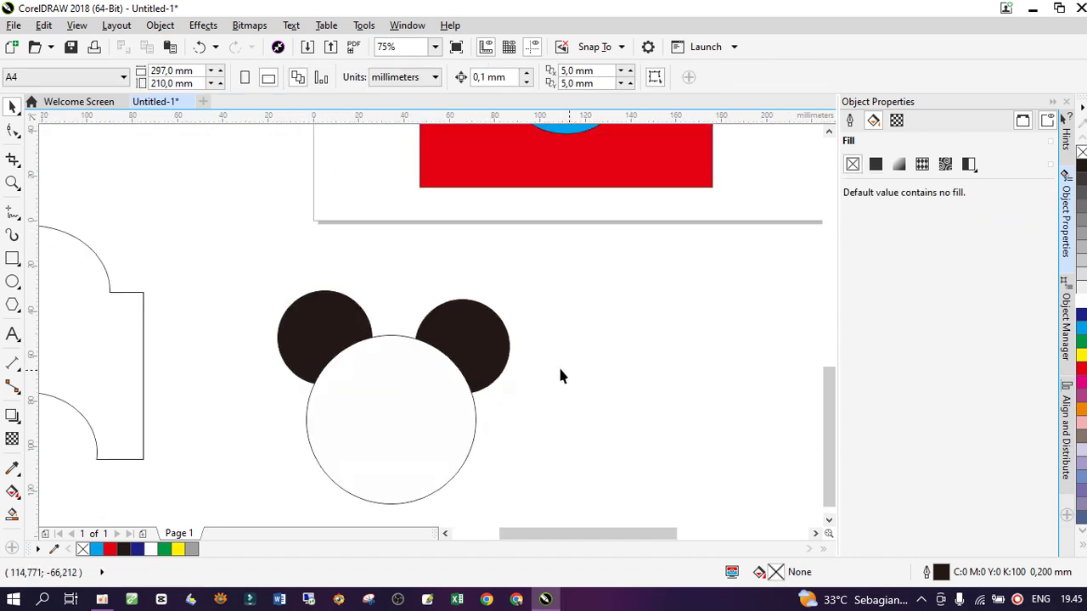
click(487, 333)
key(Up)
key(Up)
key(Up)
key(Up)
key(Up)
key(Up)
key(Up)
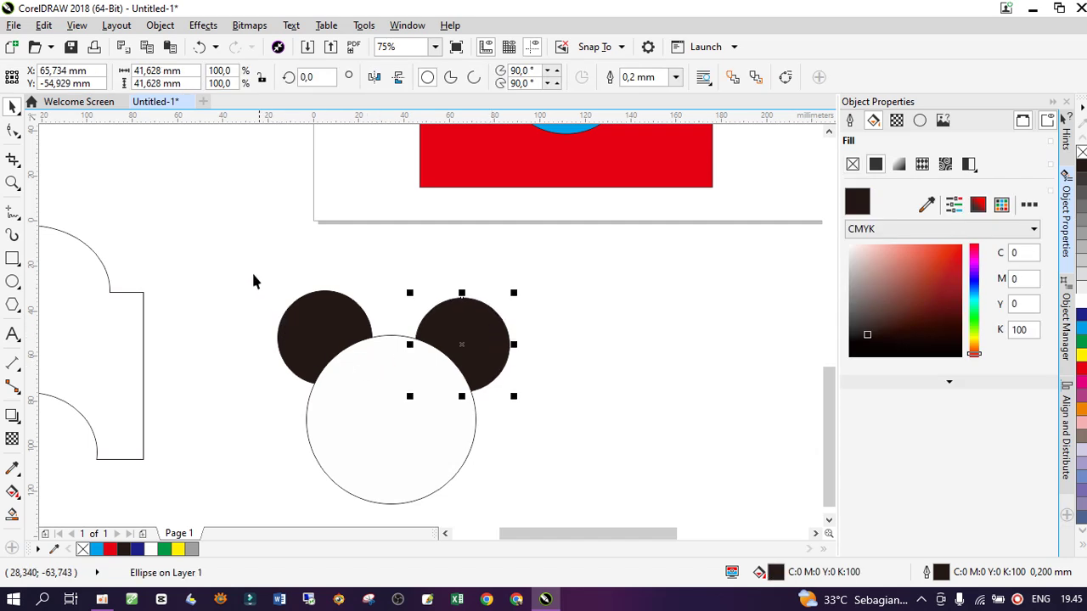
Group the three circles of the mouse head and move the group up and to the left
drag(245, 261, 552, 519)
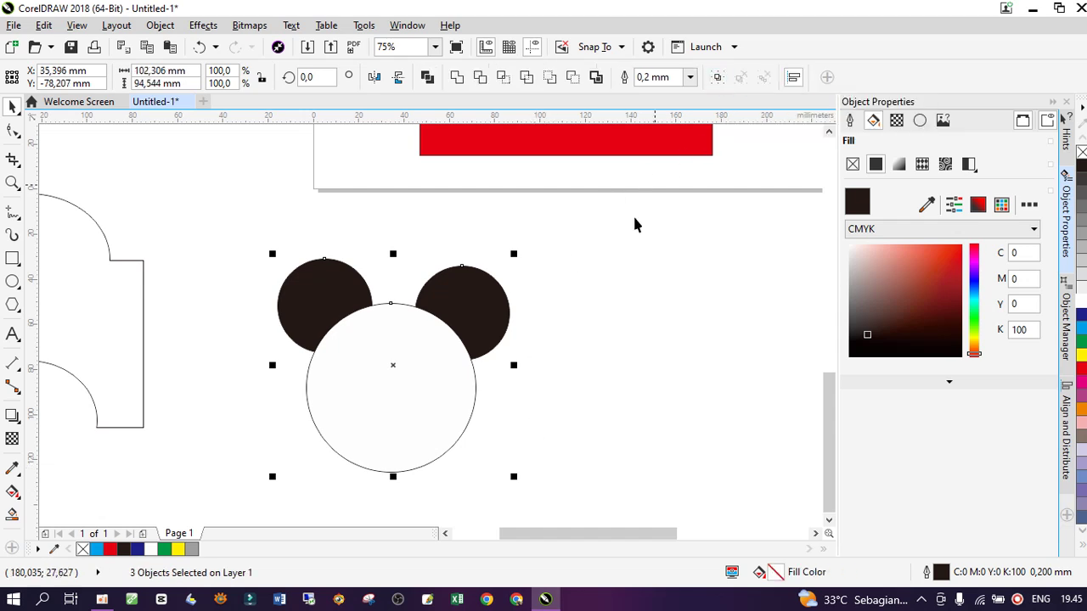
key(ctrl+g)
drag(449, 362, 385, 364)
click(537, 373)
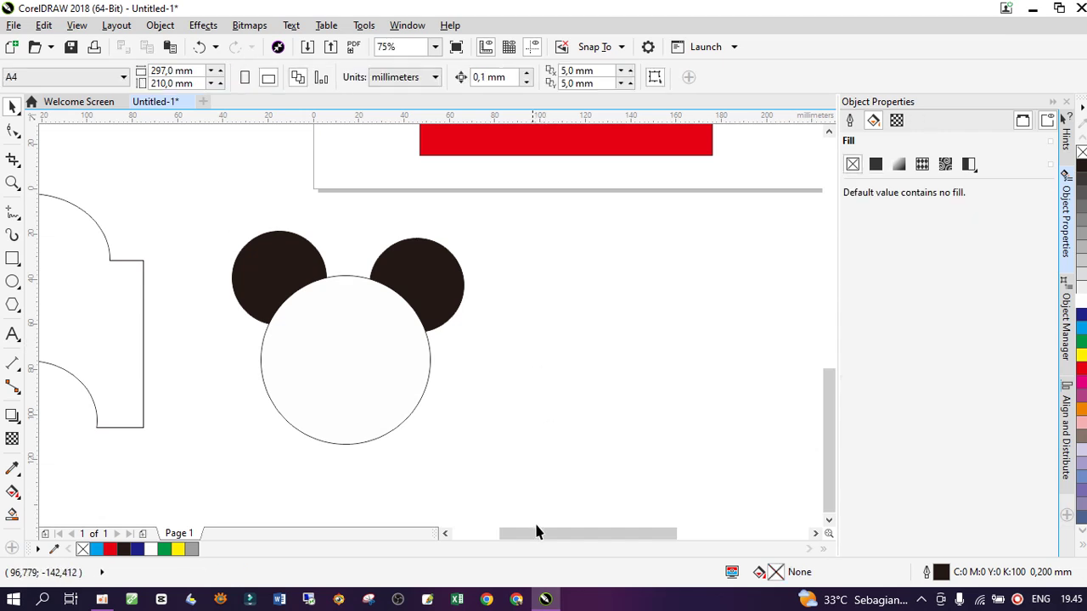
Draw a circle about 75 mm in diameter right of the mouse head and place an overlapping duplicate about 22 mm to its right
drag(537, 533, 580, 534)
click(13, 281)
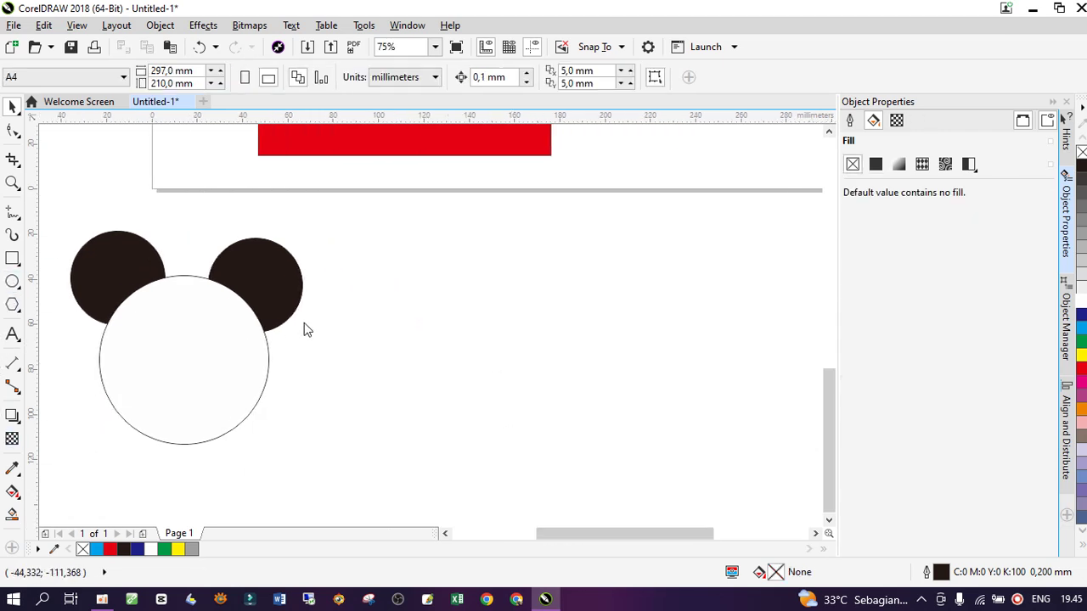
drag(407, 285, 582, 418)
key(space)
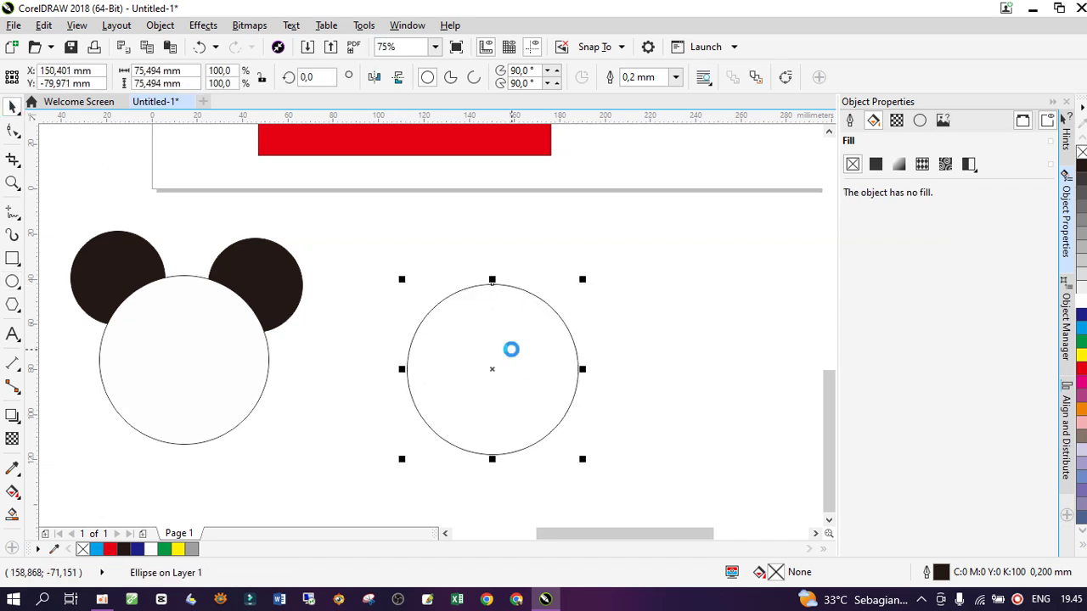
drag(512, 350, 511, 319)
drag(535, 323, 558, 355)
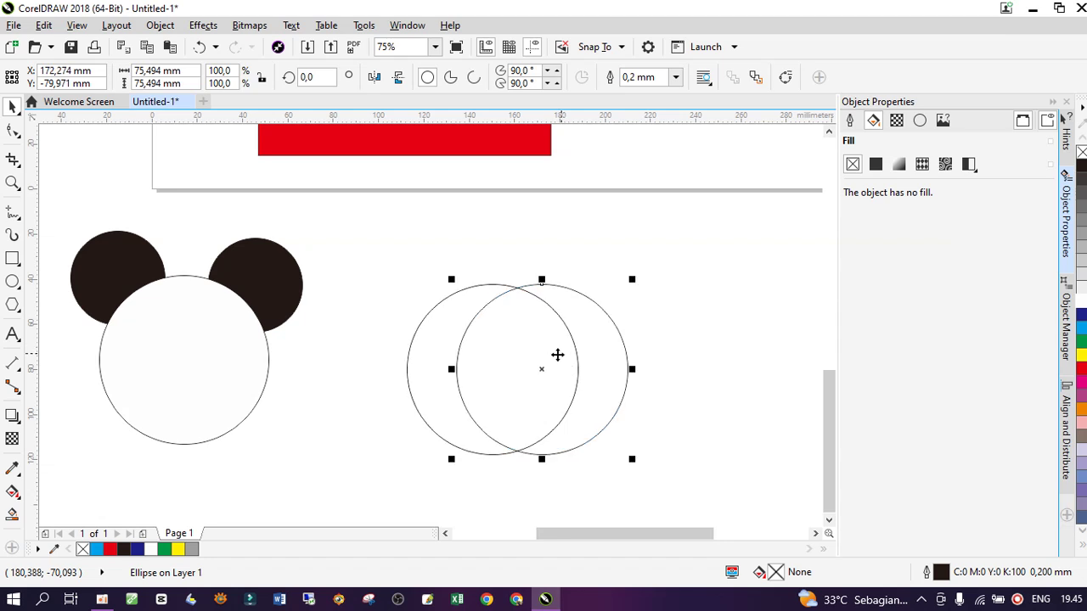
Fill the left overlapping circle with yellow and its duplicate with cyan blue
click(1076, 333)
click(1081, 357)
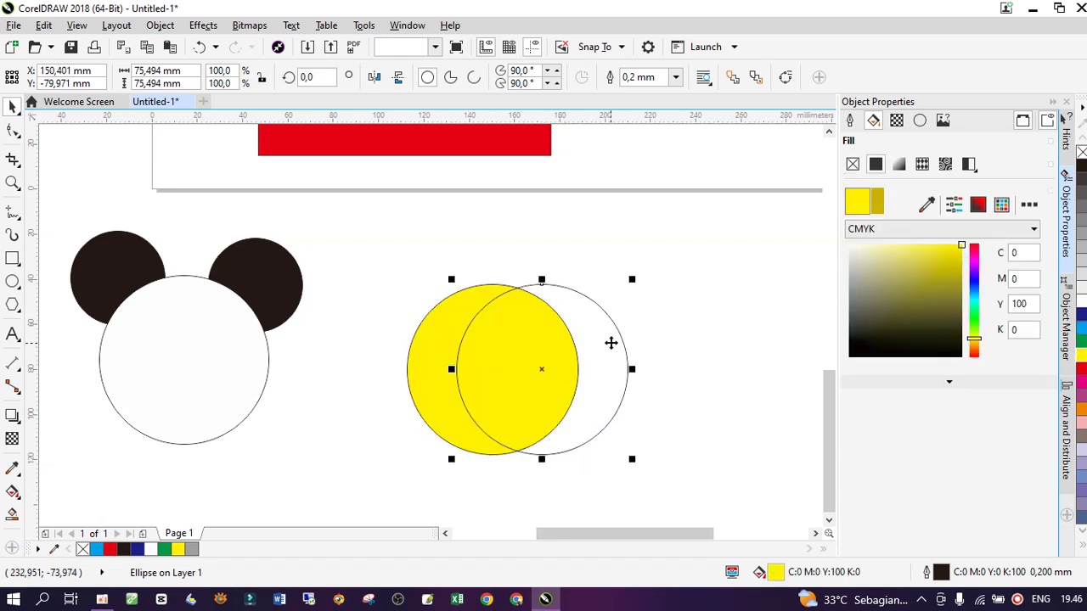
click(1078, 329)
click(355, 273)
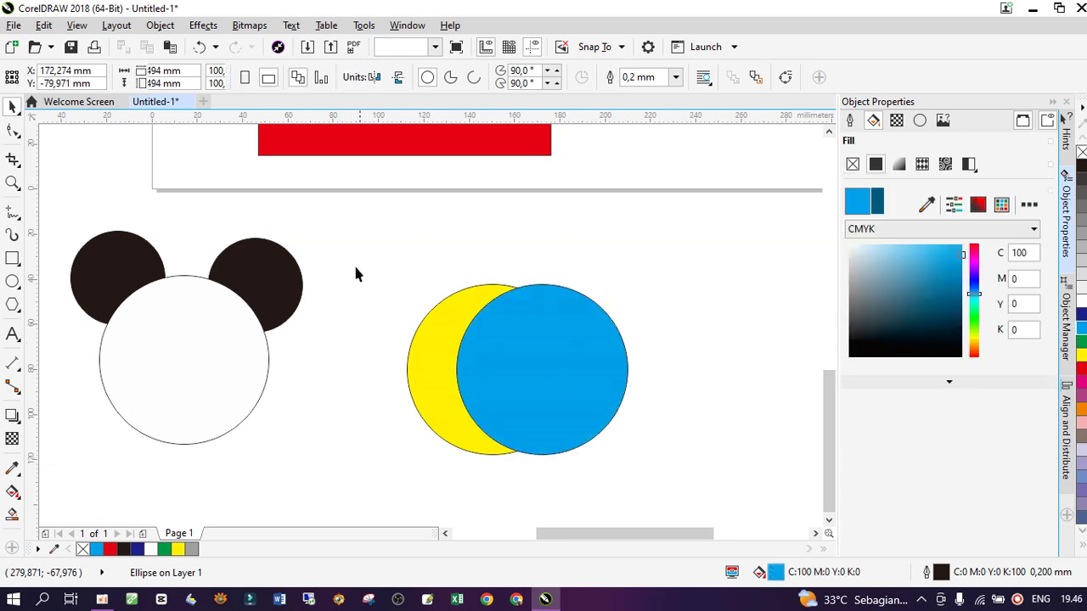
Trim the yellow circle with the blue circle to form a crescent, then move the blue circle aside and delete it
drag(351, 245, 549, 407)
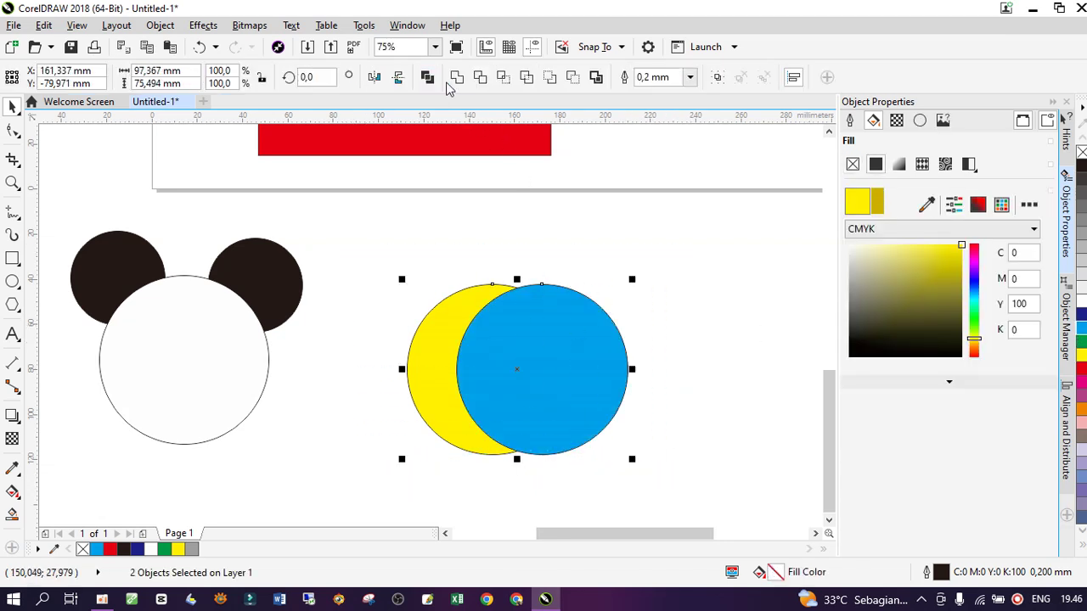
click(480, 77)
drag(570, 354, 613, 353)
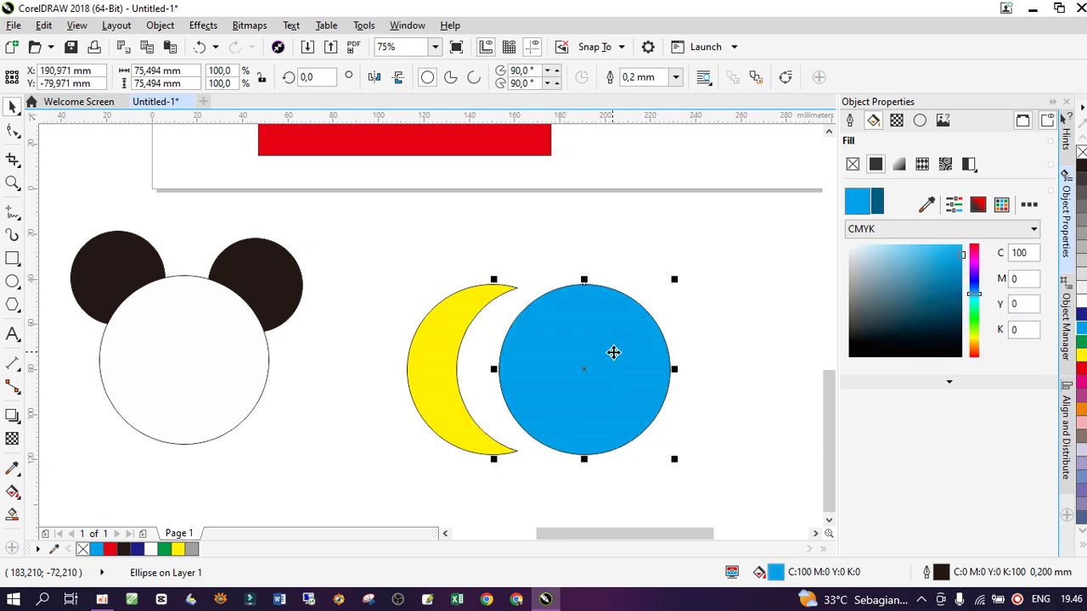
key(Delete)
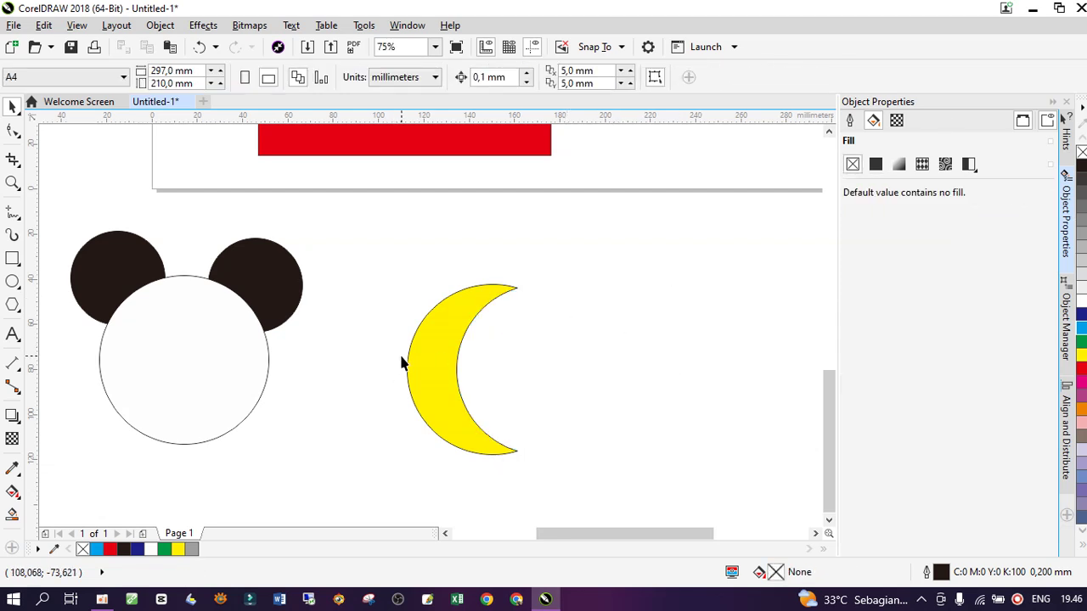
Draw a rectangle about 44 × 60 mm to the right of the yellow crescent
click(12, 259)
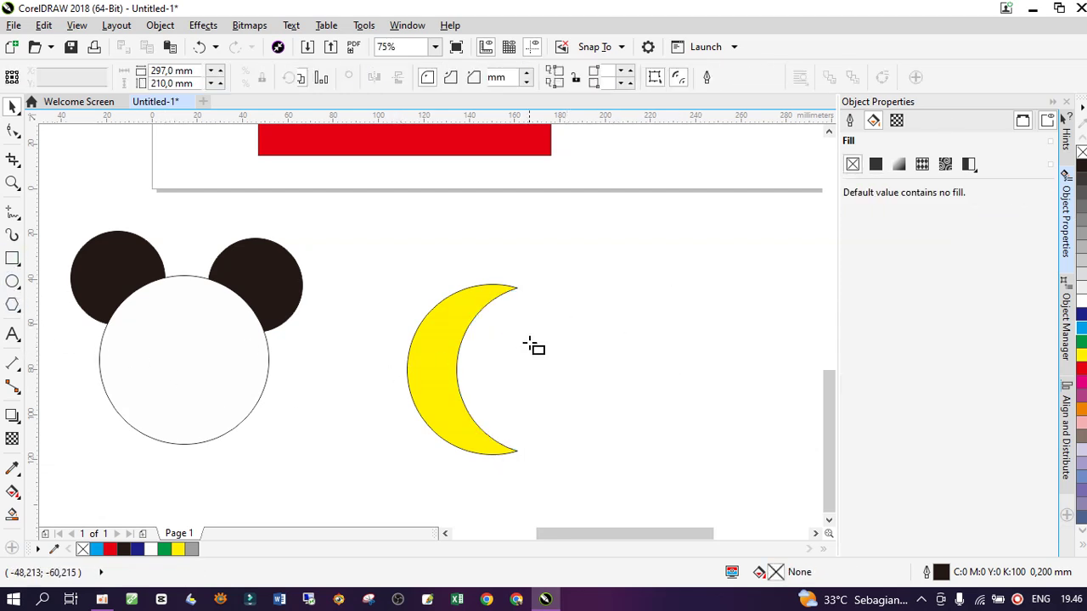
drag(641, 284, 741, 418)
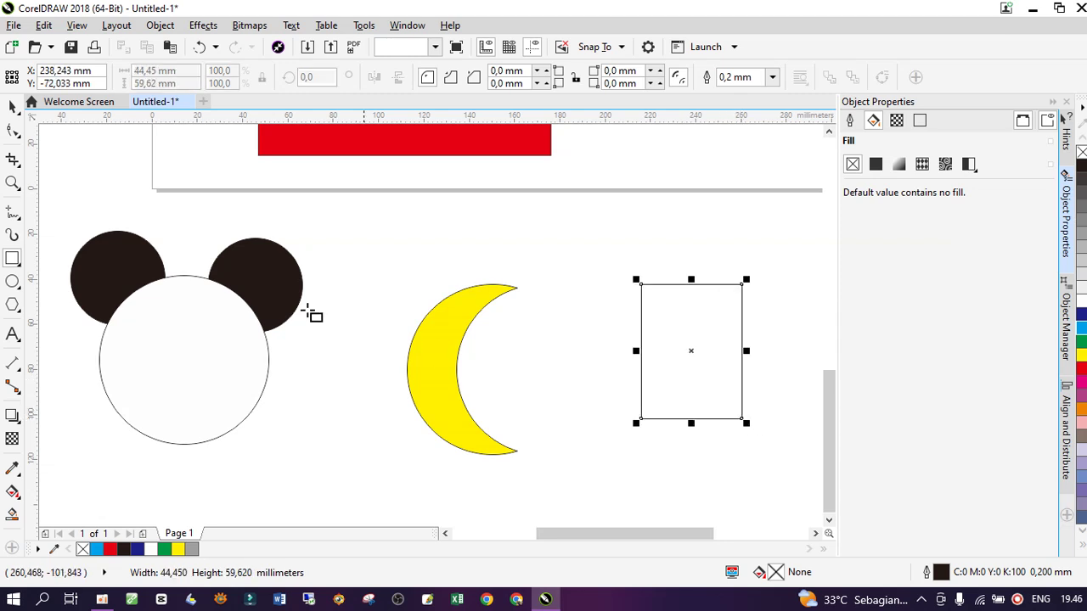
Enlarge the rectangle to about 46 × 62 mm and draw a flat ellipse about 46 × 9 mm across its upper edge
key(F7)
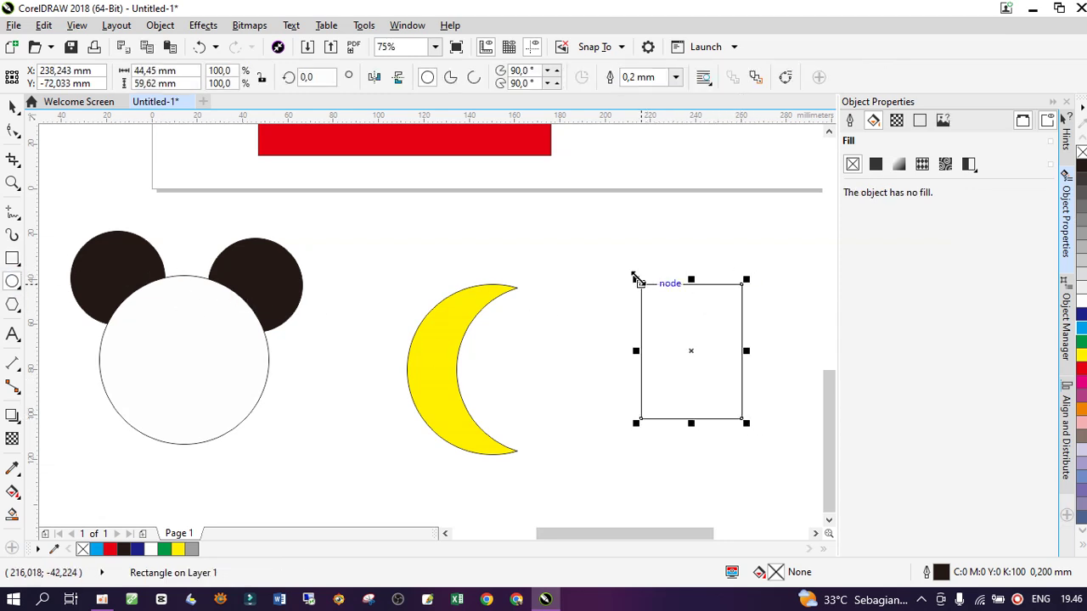
mouse_move(636, 281)
mouse_down()
mouse_move(692, 291)
mouse_move(637, 247)
mouse_move(650, 267)
mouse_up()
scroll(652, 266, up, 1)
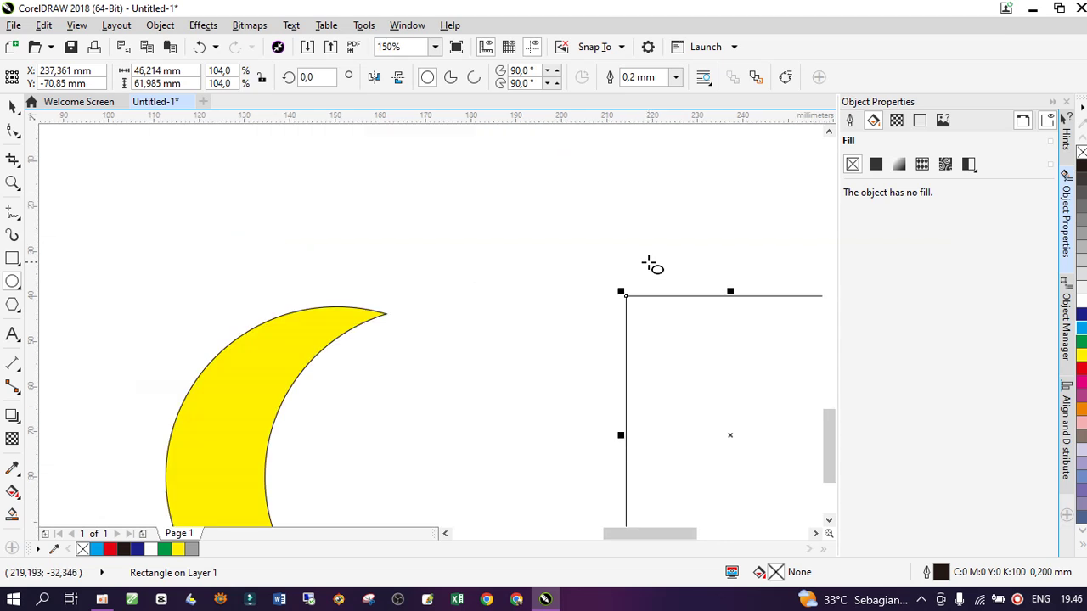
scroll(645, 268, down, 1)
scroll(710, 280, up, 1)
drag(561, 271, 768, 312)
Widen the ellipse to line up with the rectangle's sides, at about 46.2 mm, and fill it with white
scroll(577, 306, up, 2)
scroll(543, 276, up, 2)
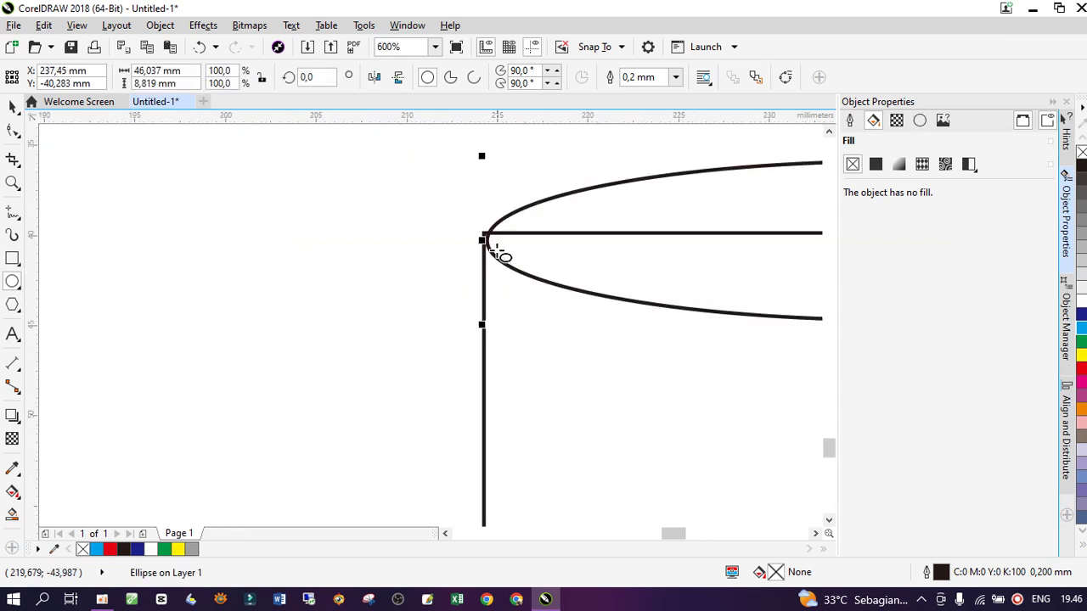
scroll(492, 246, up, 2)
drag(491, 256, 478, 256)
scroll(544, 249, down, 4)
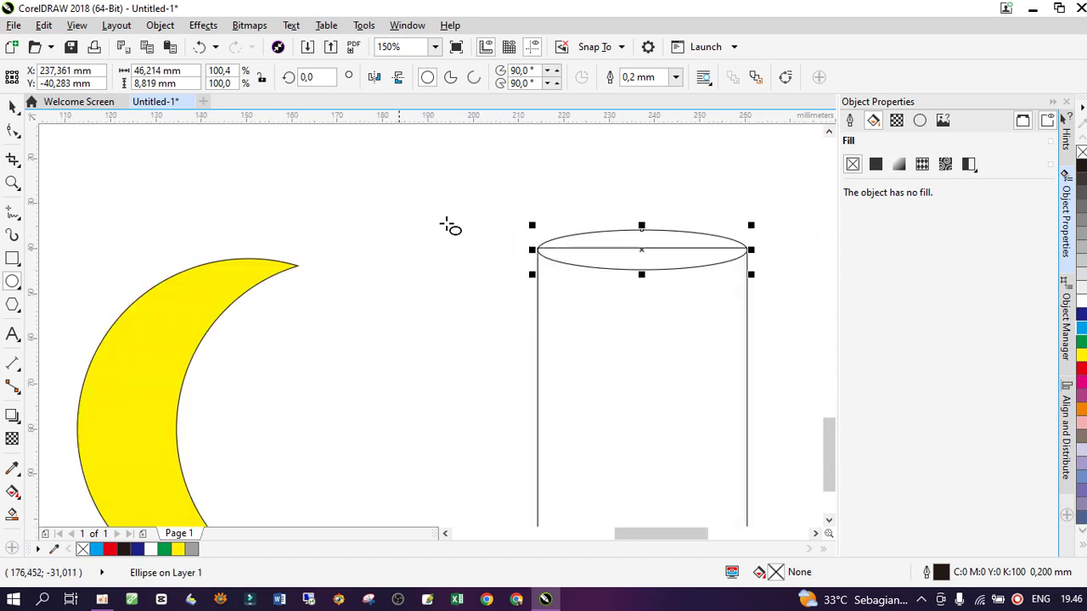
click(1081, 304)
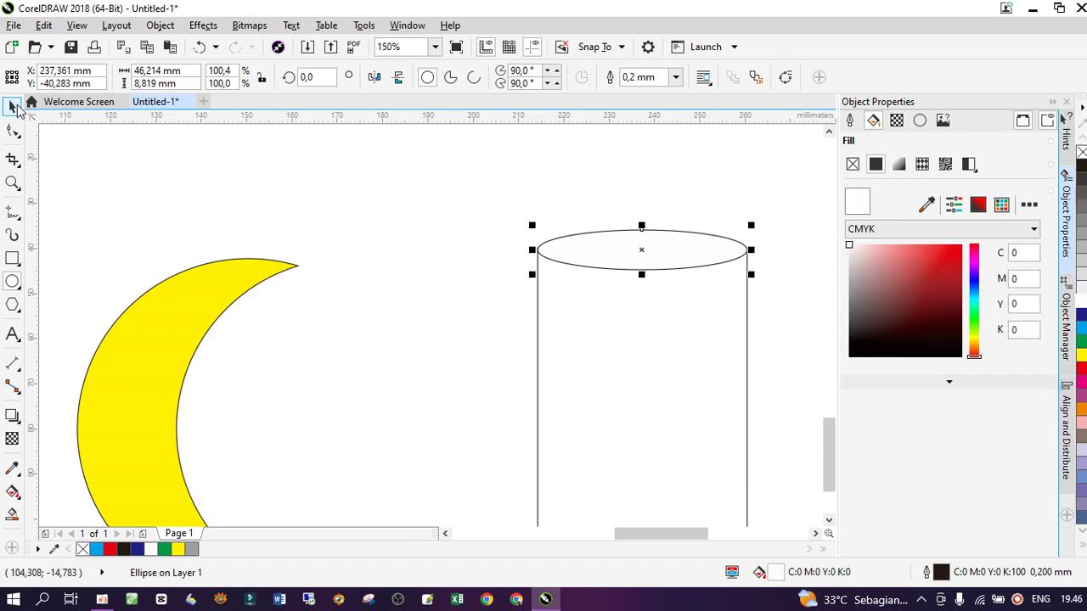
click(343, 255)
scroll(482, 287, down, 1)
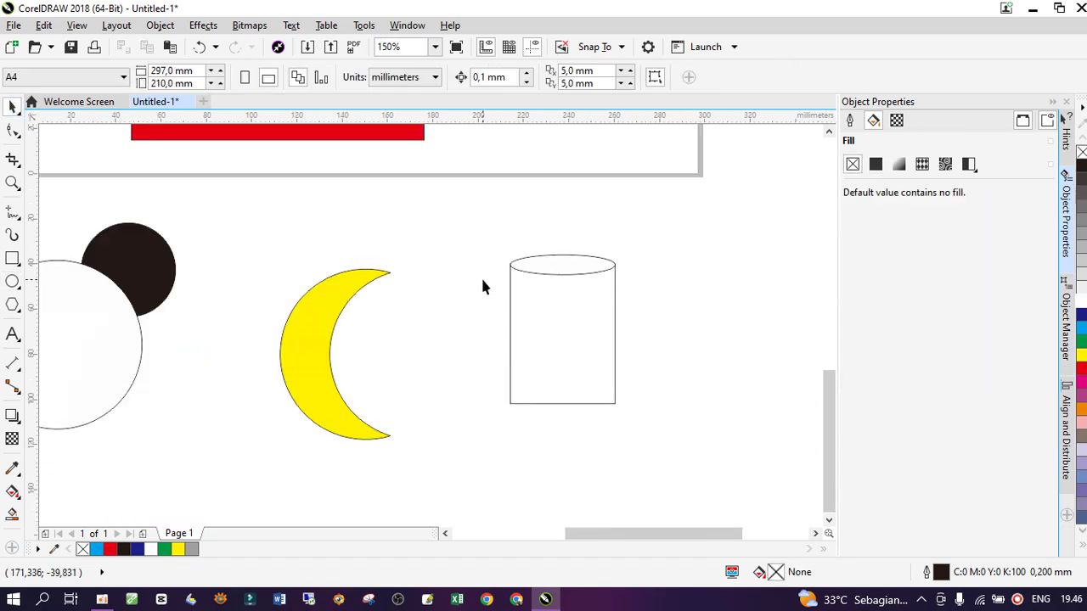
Place a duplicate of the white ellipse straight below, centred on the rectangle's lower edge
click(573, 270)
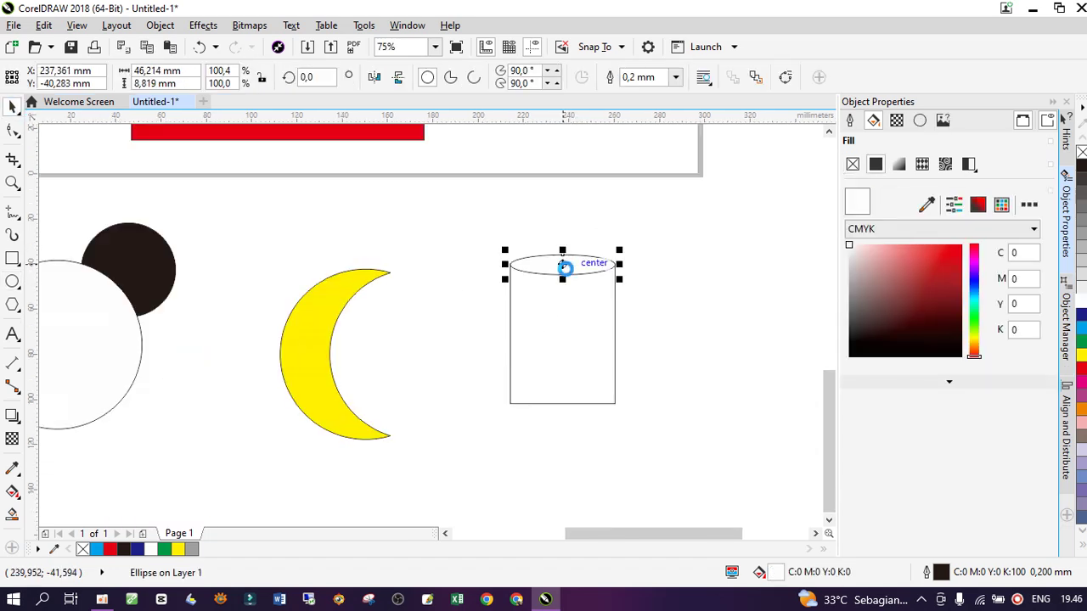
drag(566, 269, 574, 334)
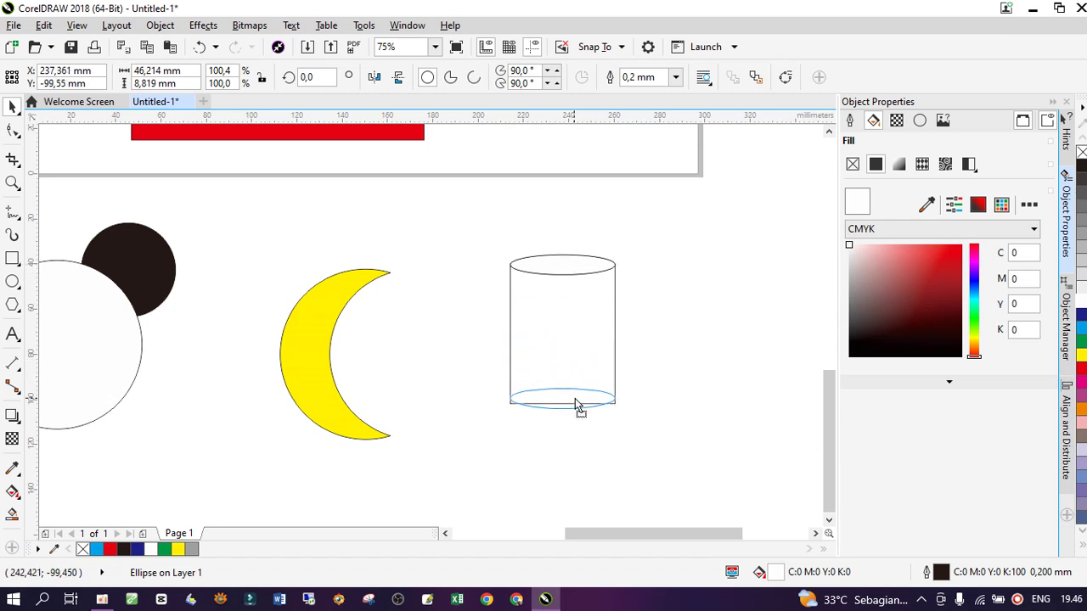
drag(575, 404, 575, 402)
click(699, 398)
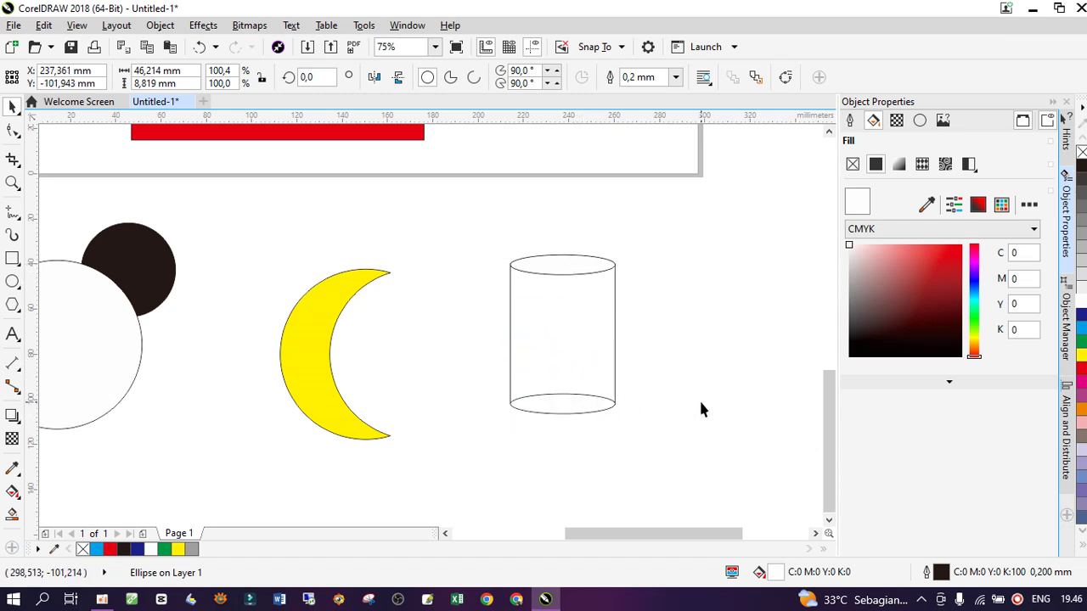
Weld the lower ellipse and the rectangle into one cylinder body
click(595, 412)
shift+click(580, 323)
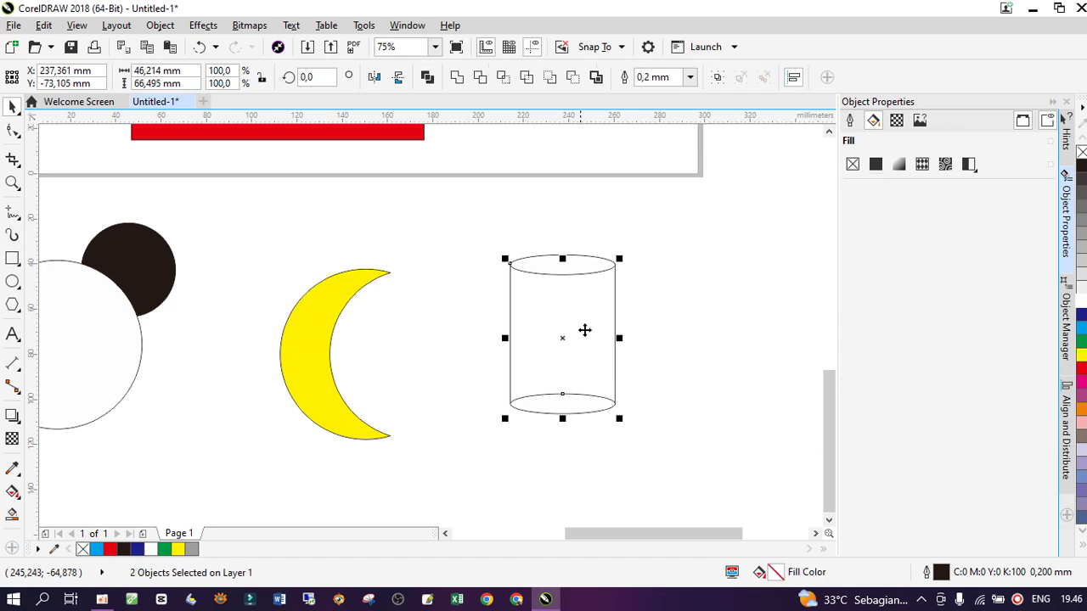
click(586, 403)
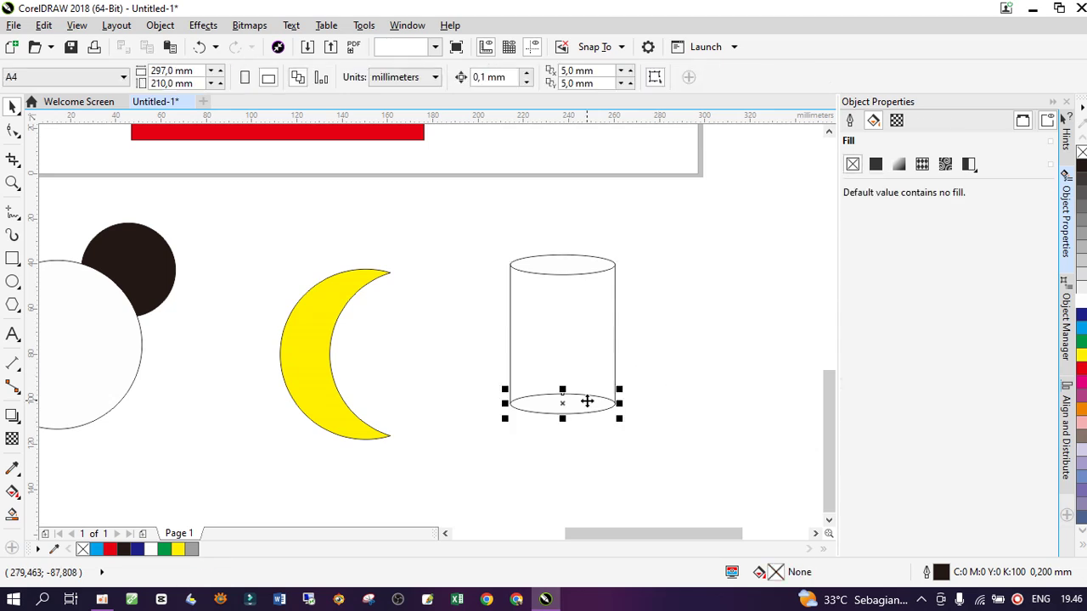
shift+click(591, 337)
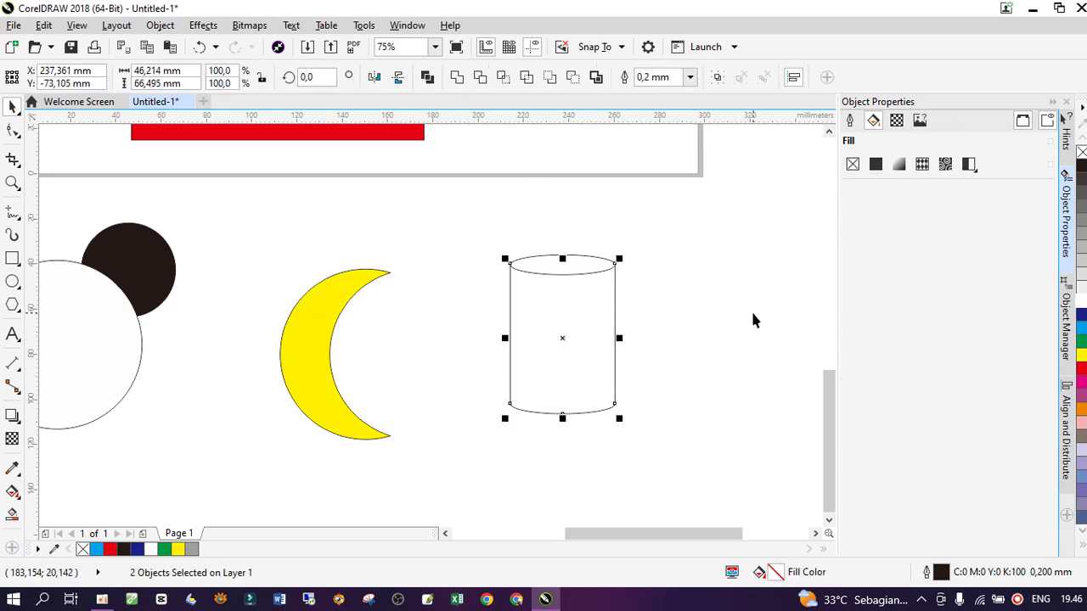